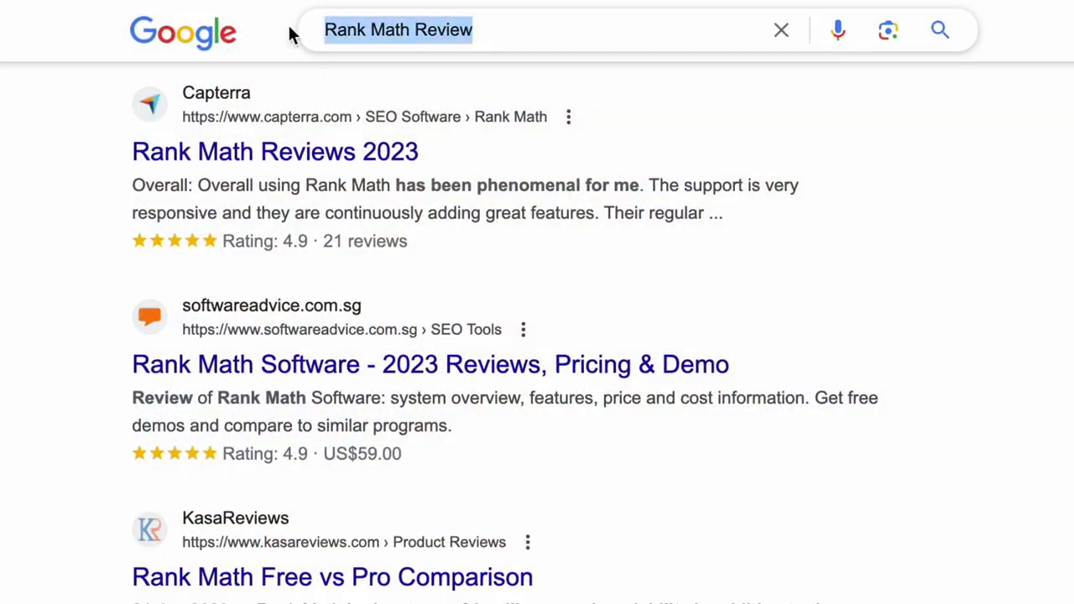
- Search Google for 'Canon EOS 90D Review' in a new tab and scroll through the results
scroll(210, 19, "down", 2)
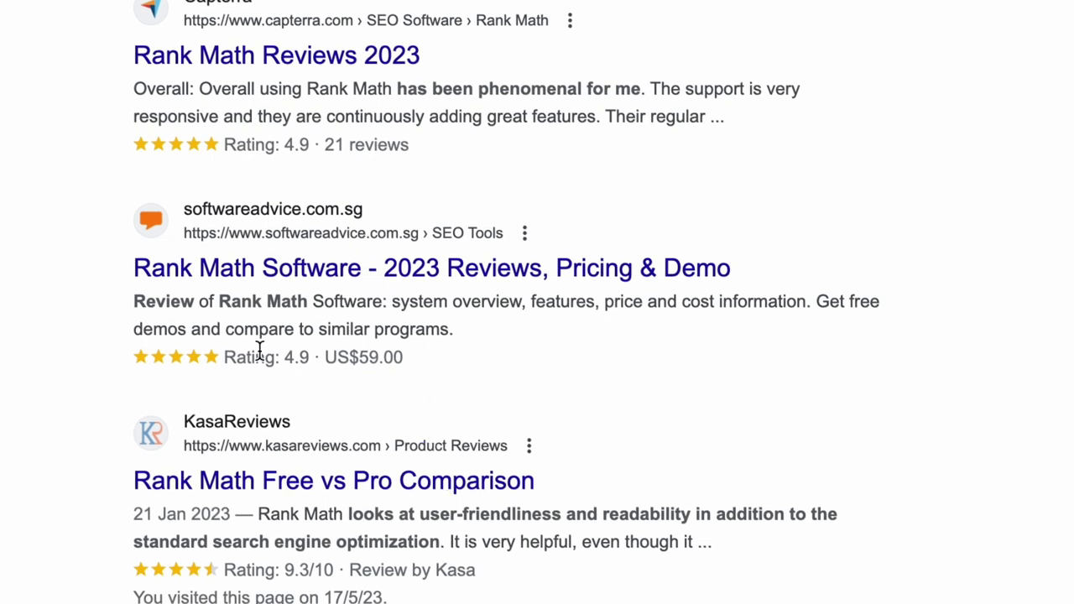
key("ctrl+t")
type("Ca")
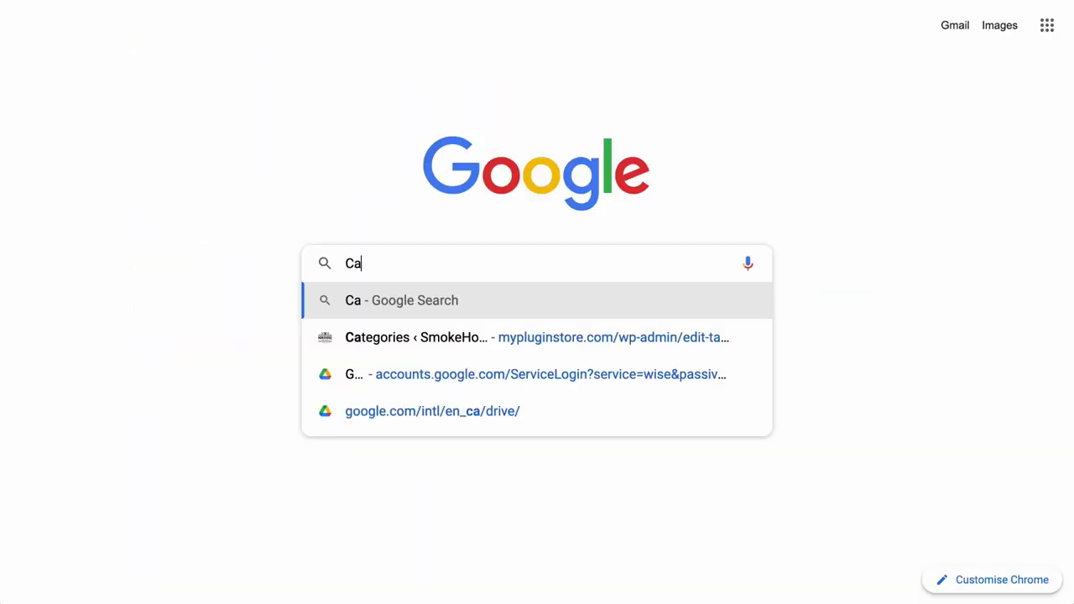
type("non EOS 90D Review")
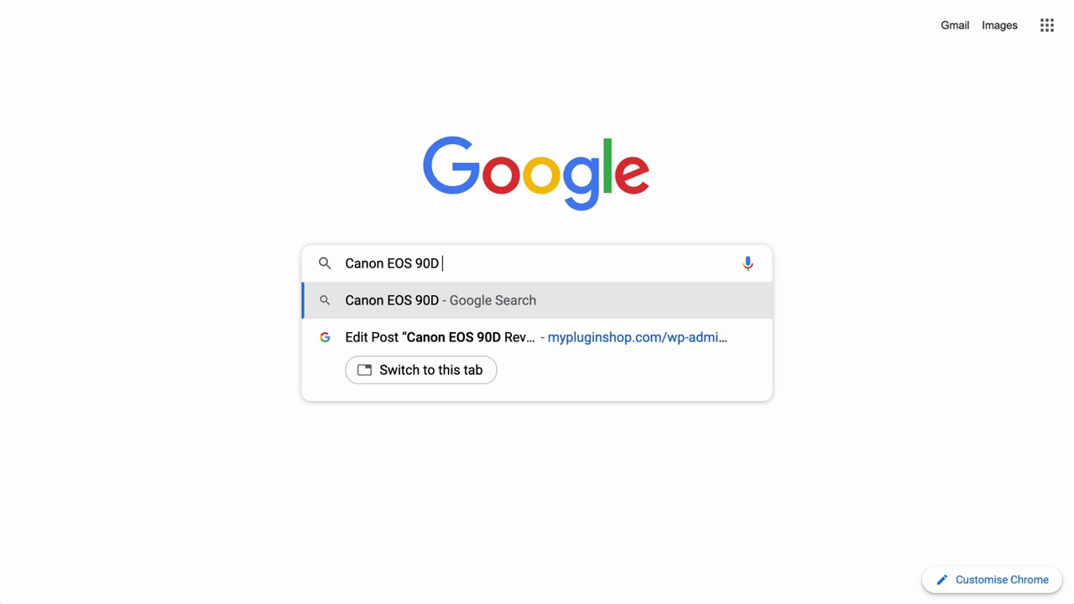
key("Return")
scroll(674, 263, "down", 20)
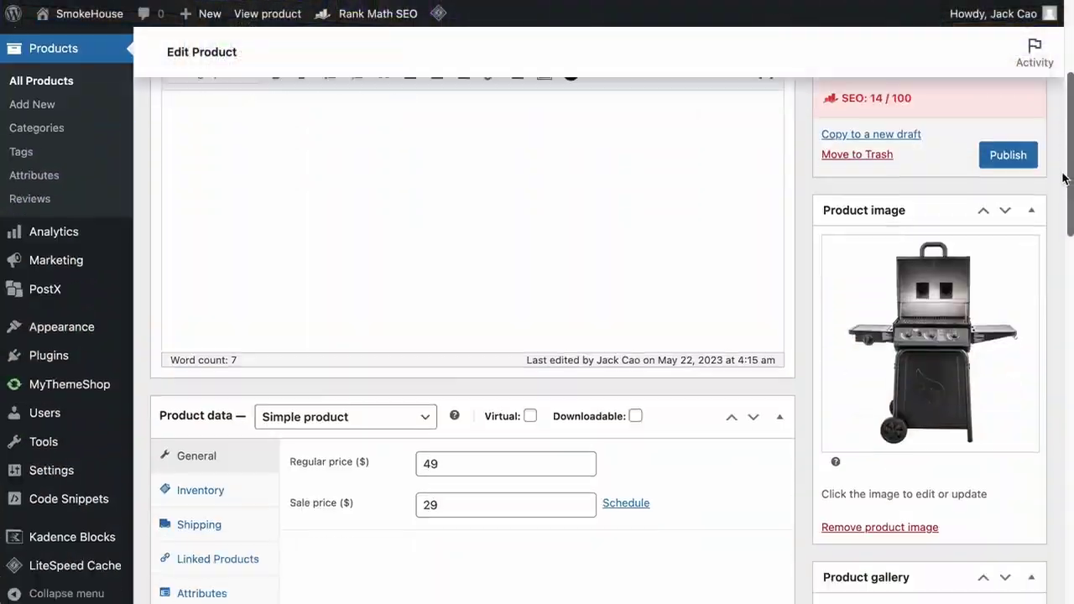
- Review the product's Inventory and Shipping details in the Product data panel
scroll(473, 336, "down", 5)
left_click(210, 215)
left_click(200, 251)
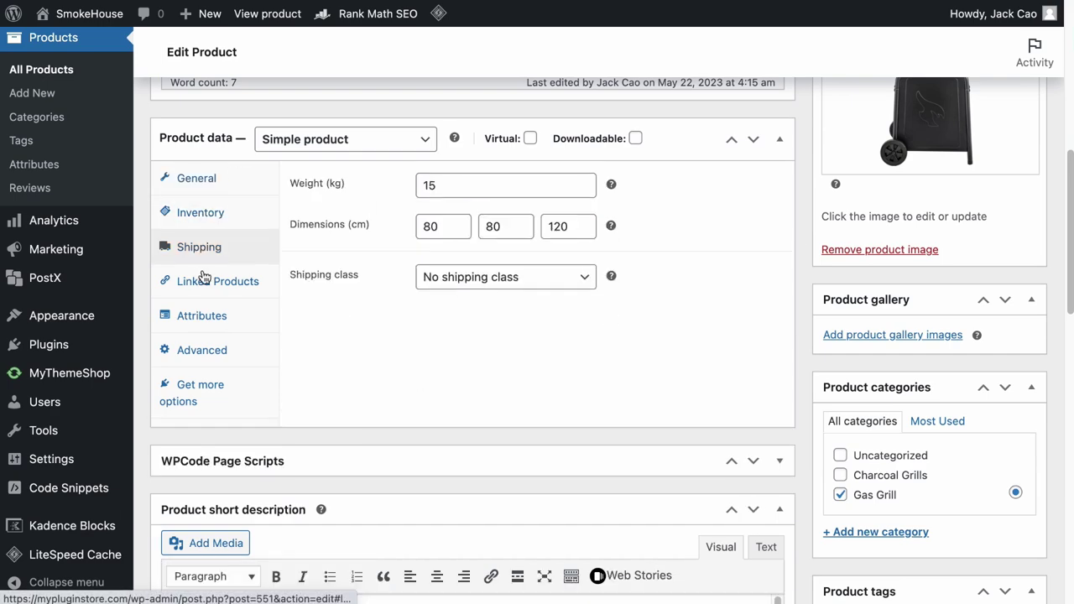
- Preview the WooCommerce Product schema's generated JSON-LD from Rank Math's Schema tab
scroll(281, 503, "down", 7)
left_click(401, 142)
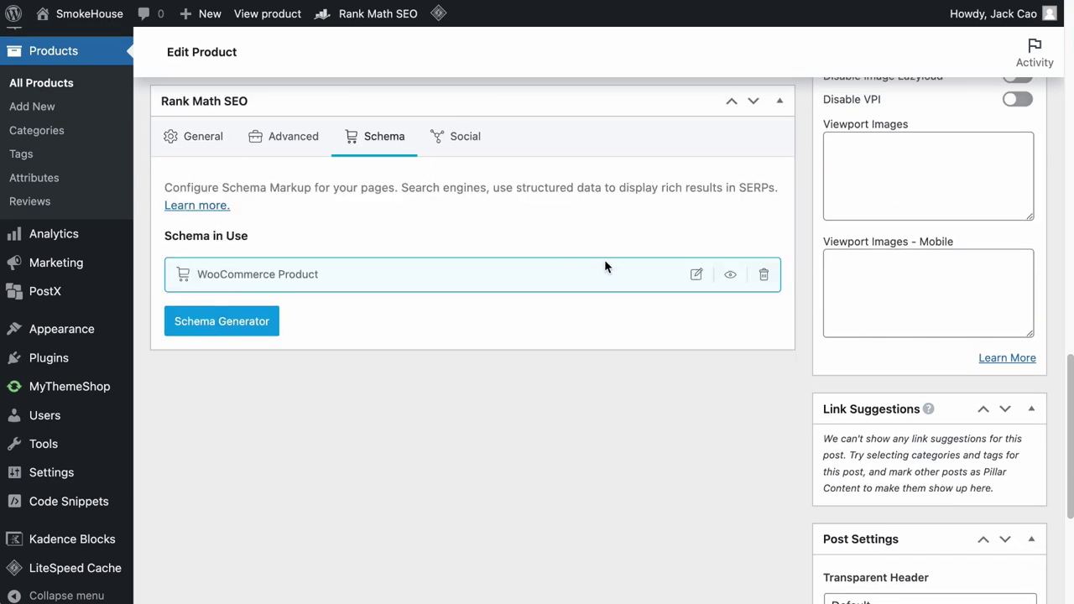
left_click(722, 277)
scroll(721, 273, "down", 5)
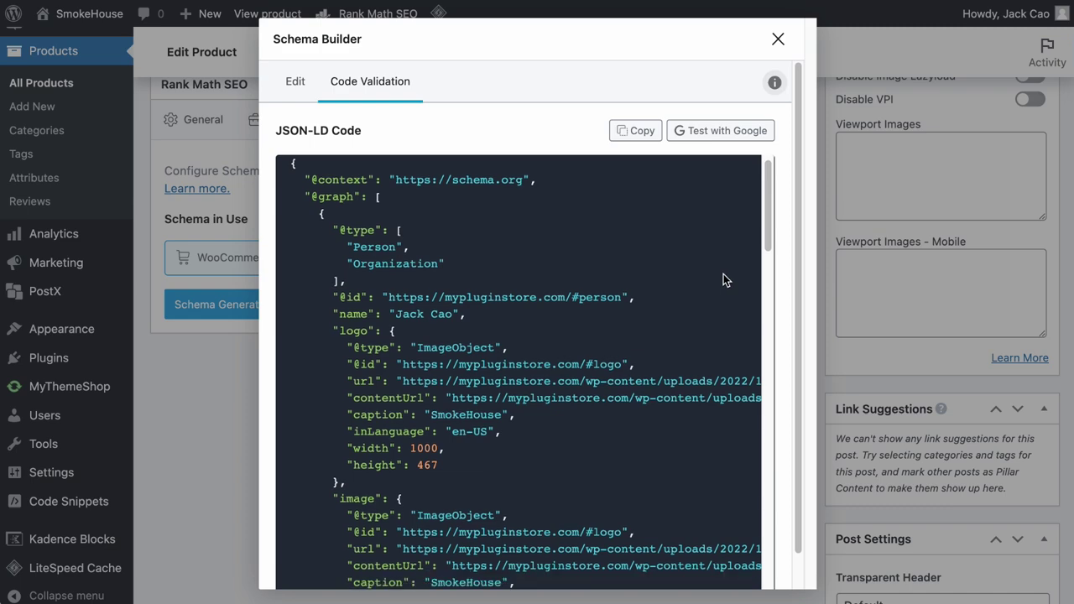
scroll(722, 272, "down", 4)
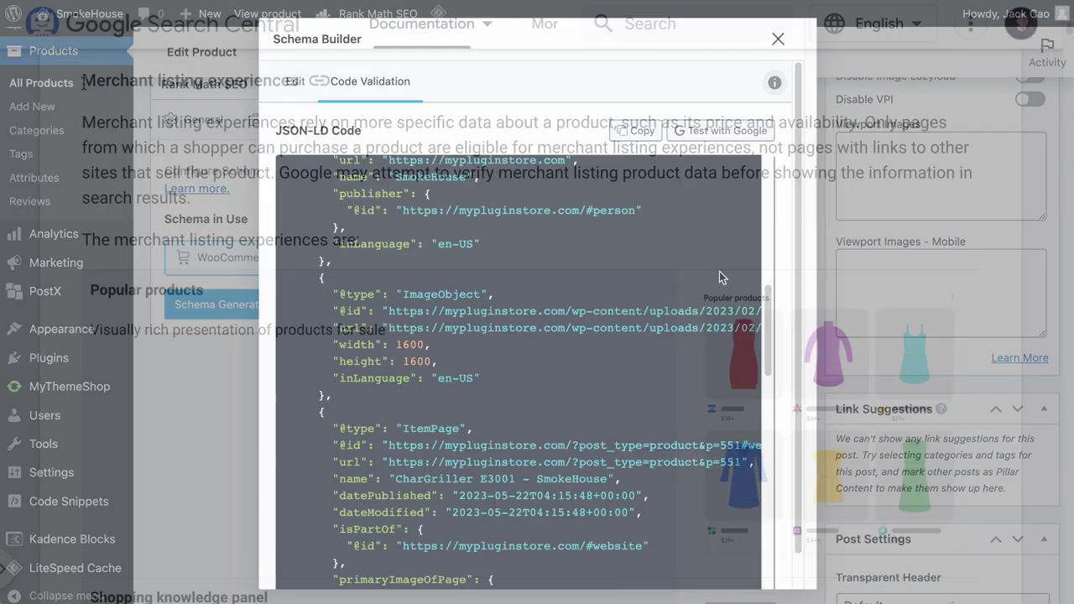
- Highlight the Merchant listing experiences heading and scroll through the Popular products and Shopping knowledge panel examples
left_click_drag(81, 80, 307, 79)
scroll(345, 248, "down", 3)
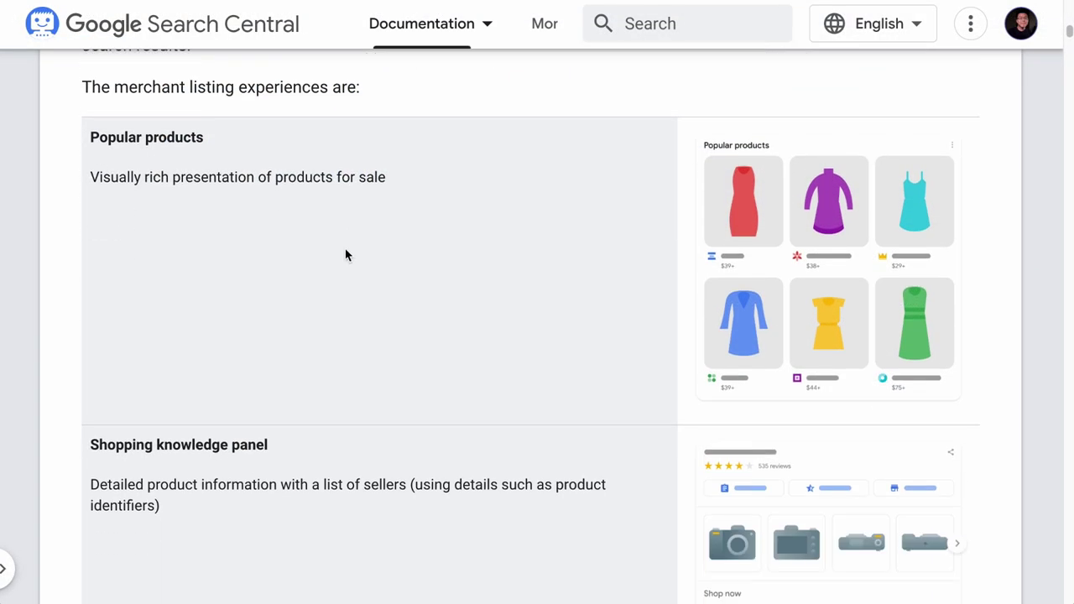
scroll(202, 106, "down", 4)
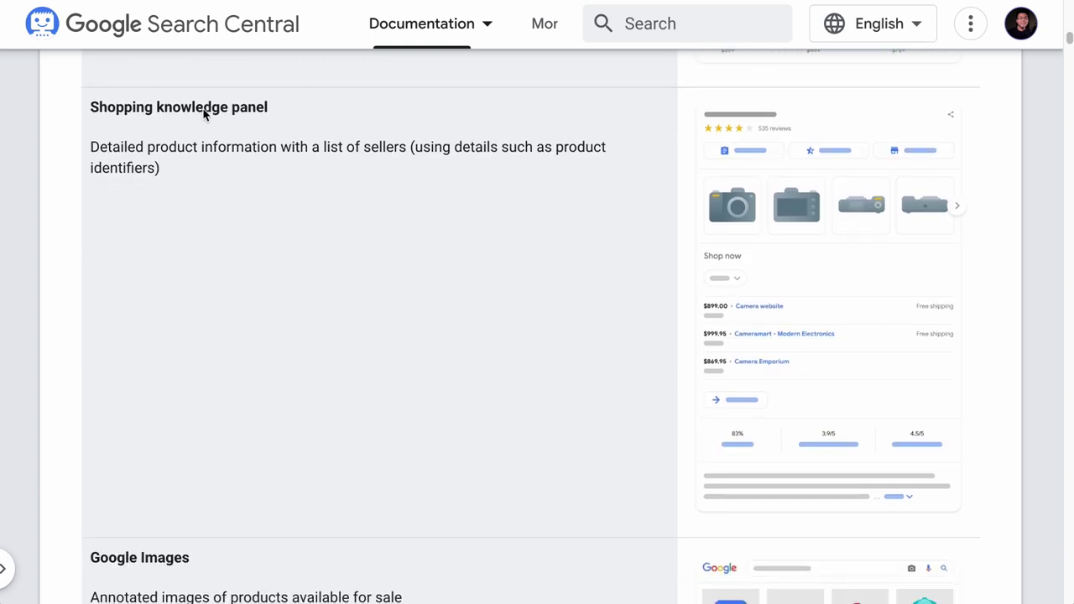
scroll(202, 75, "down", 5)
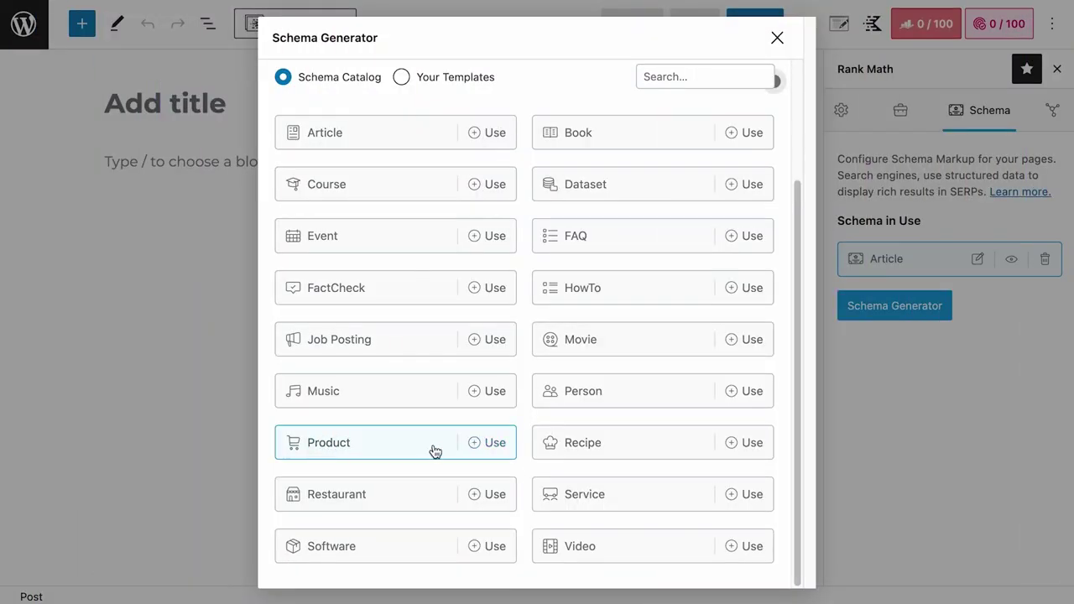
- Add a Product schema to the post and scroll through its Schema Builder form and back
left_click(496, 451)
scroll(493, 470, "down", 2)
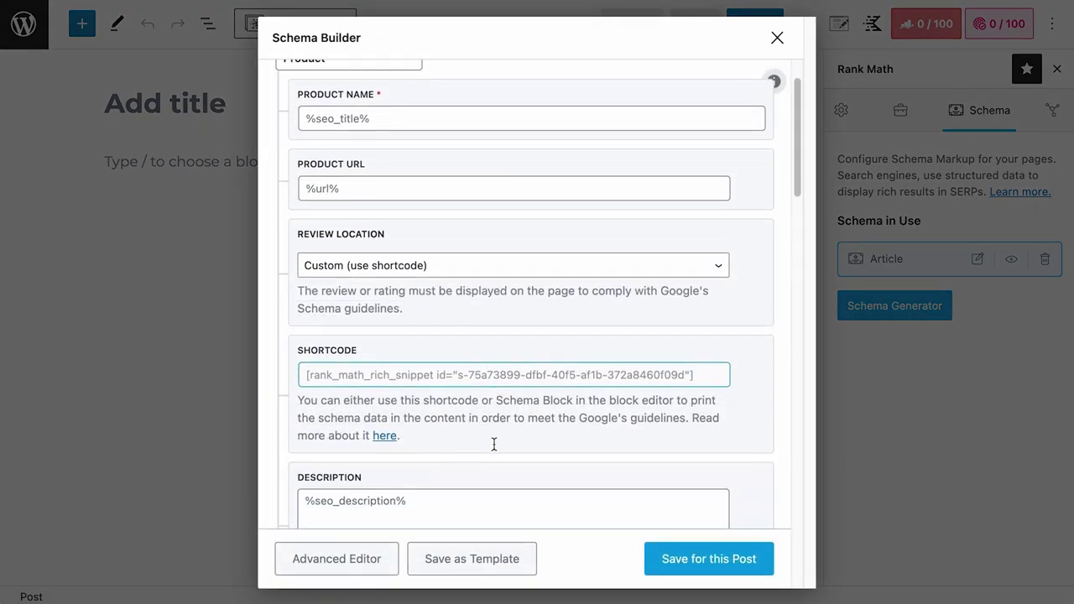
scroll(494, 445, "down", 10)
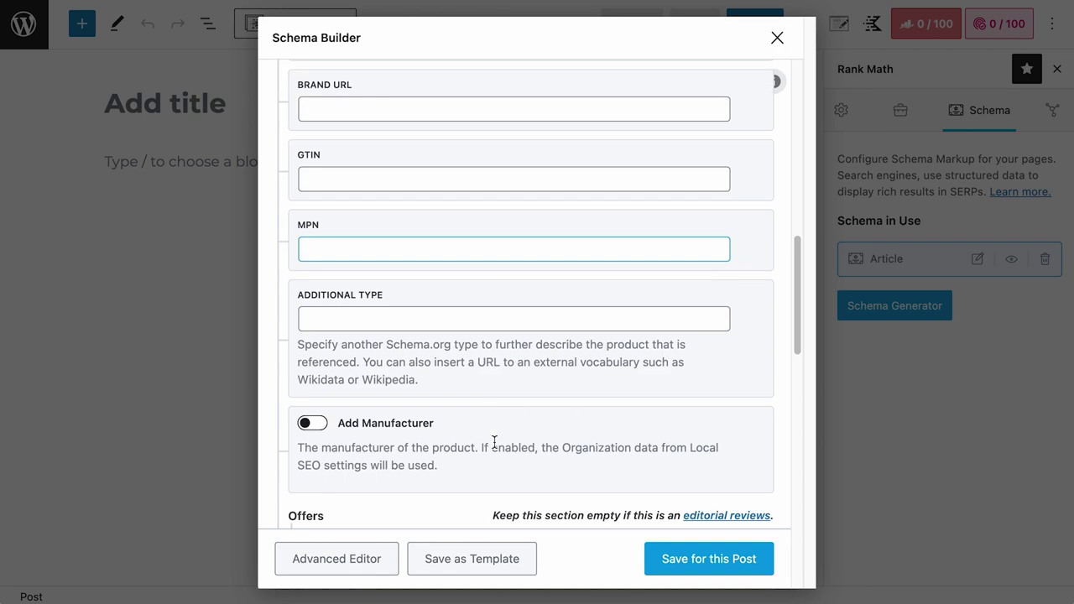
scroll(495, 442, "down", 6)
scroll(495, 444, "up", 12)
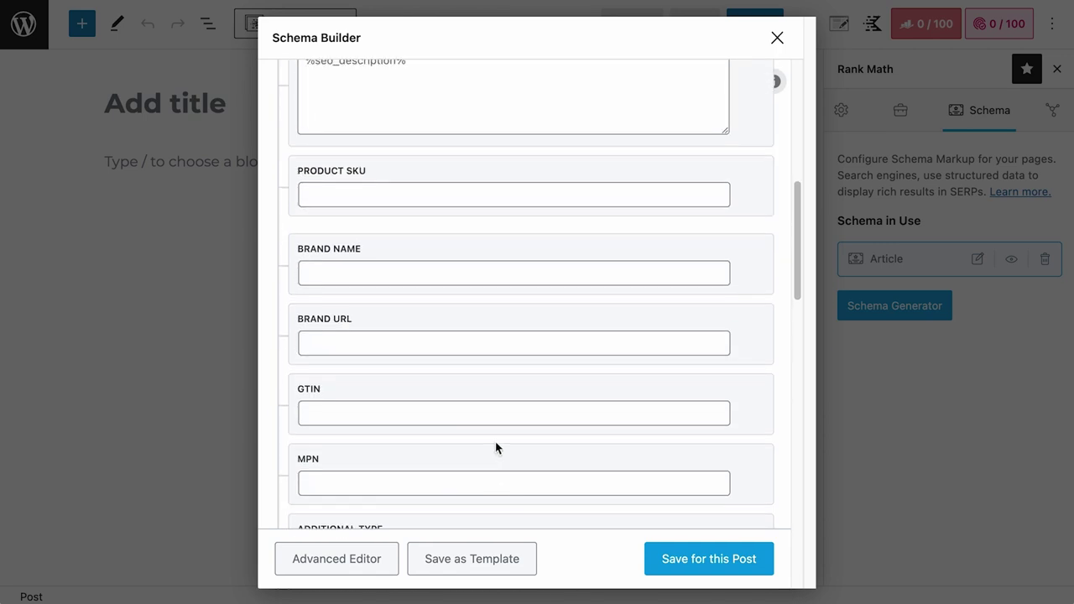
scroll(495, 445, "up", 10)
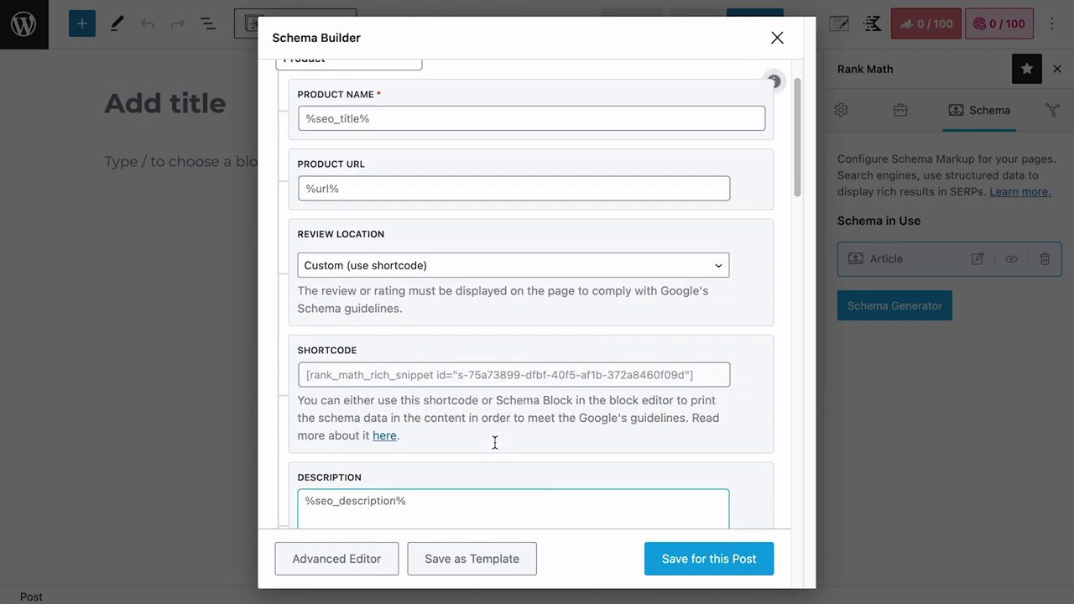
scroll(495, 442, "up", 2)
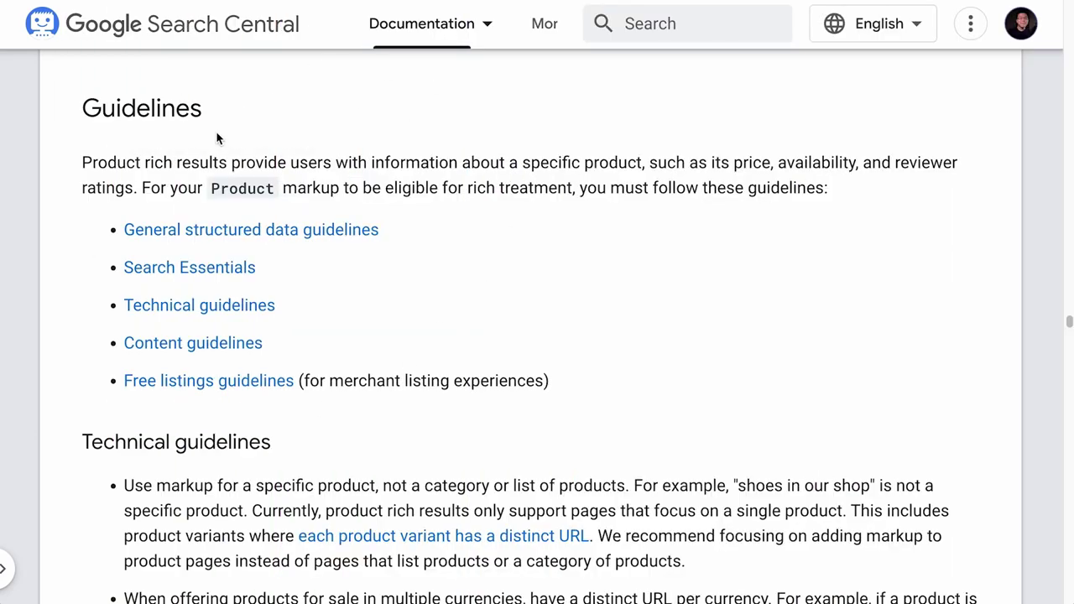
- Highlight the technical guidelines on single-product pages and editorial-only pros and cons
mouse_move(470, 38)
scroll(793, 190, "down", 4)
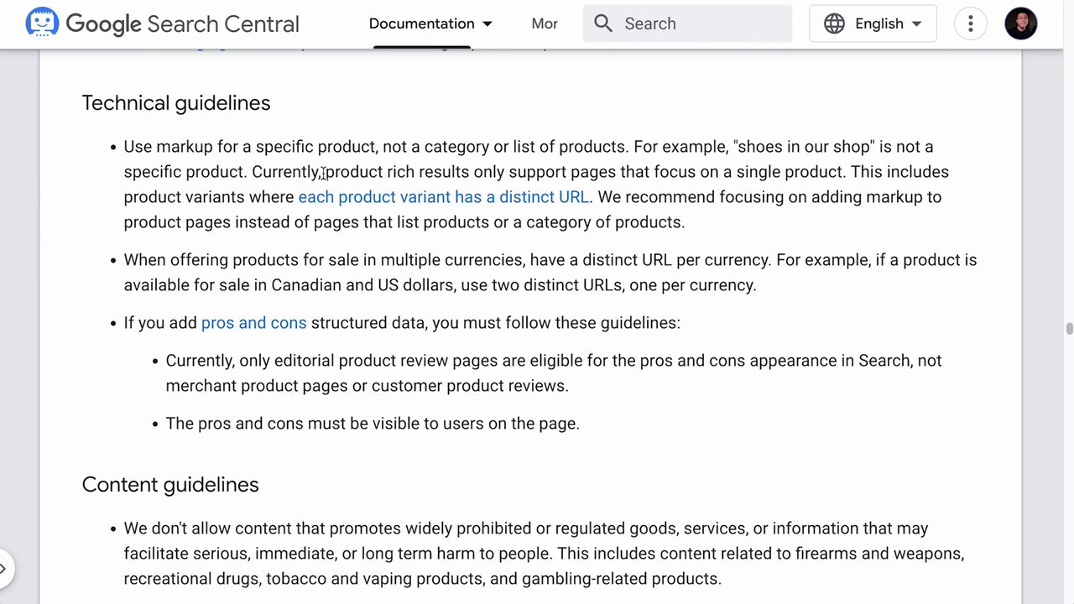
left_click_drag(325, 175, 842, 173)
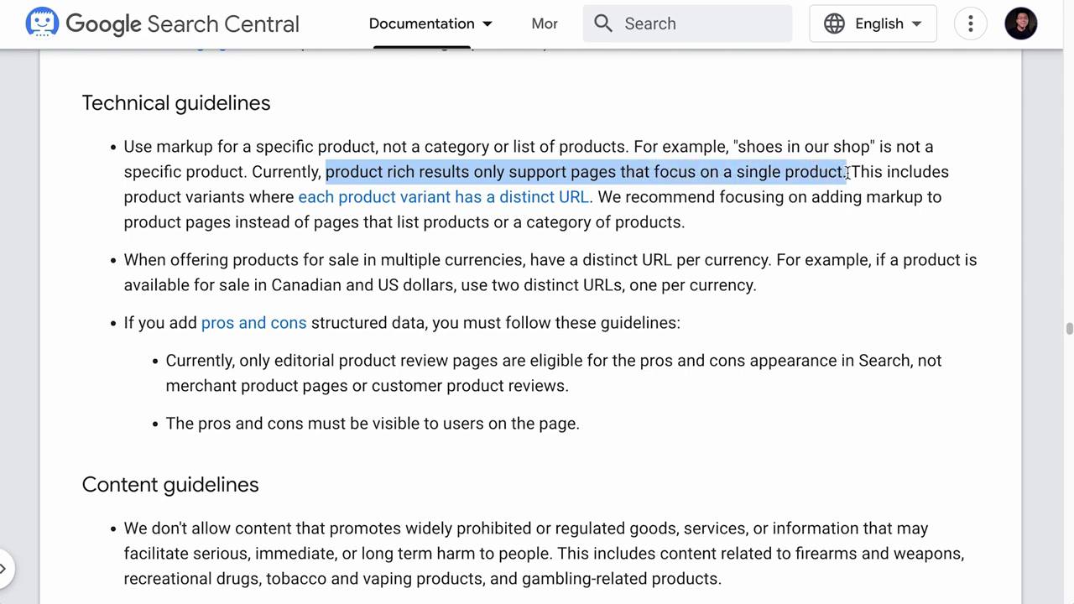
left_click_drag(313, 223, 663, 222)
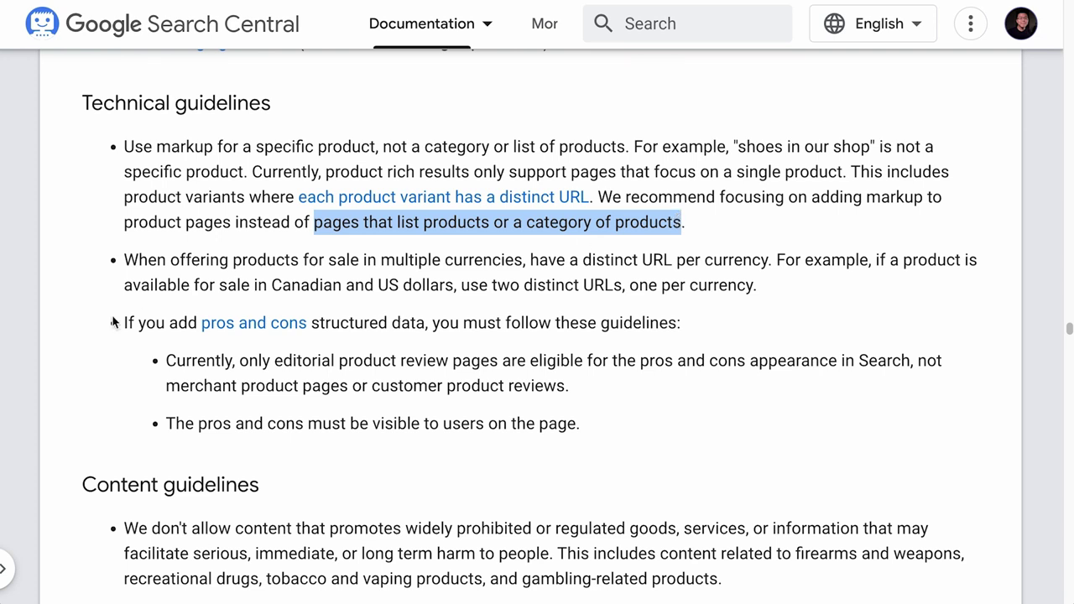
left_click_drag(114, 322, 424, 327)
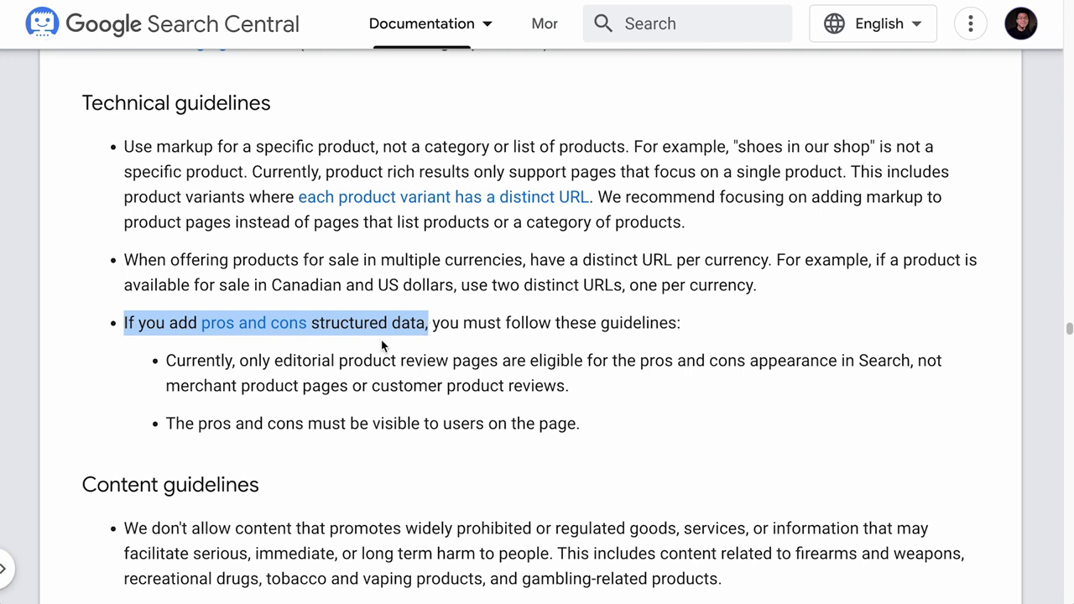
left_click_drag(278, 360, 514, 361)
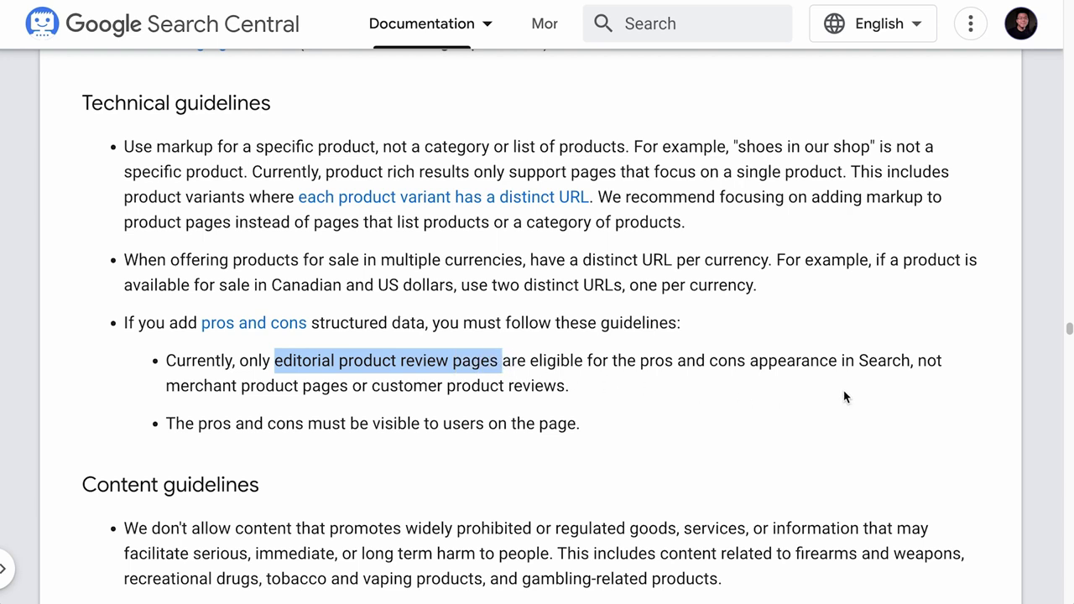
left_click_drag(916, 361, 926, 386)
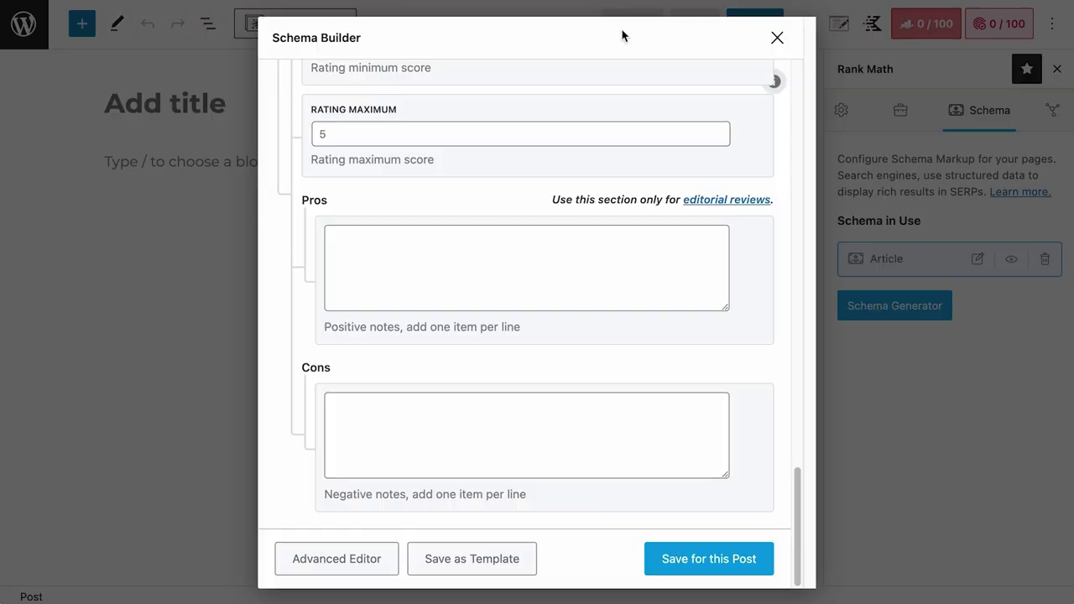
- Mark the Pros and Cons fields, then highlight the content guidelines' prohibited product categories
left_click(398, 451)
left_click(671, 237)
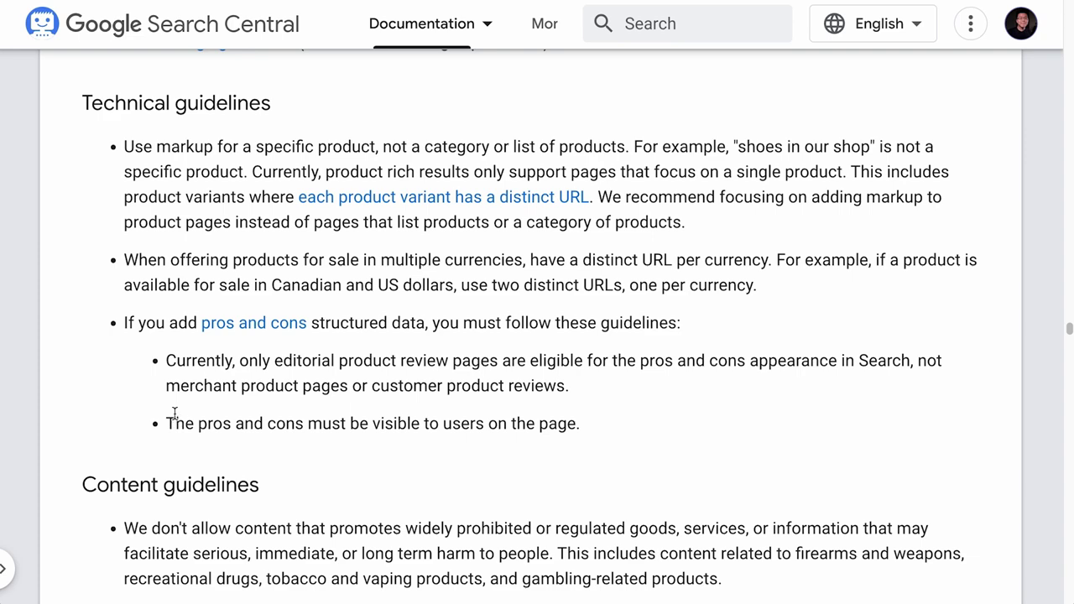
left_click_drag(174, 413, 571, 424)
scroll(606, 424, "down", 5)
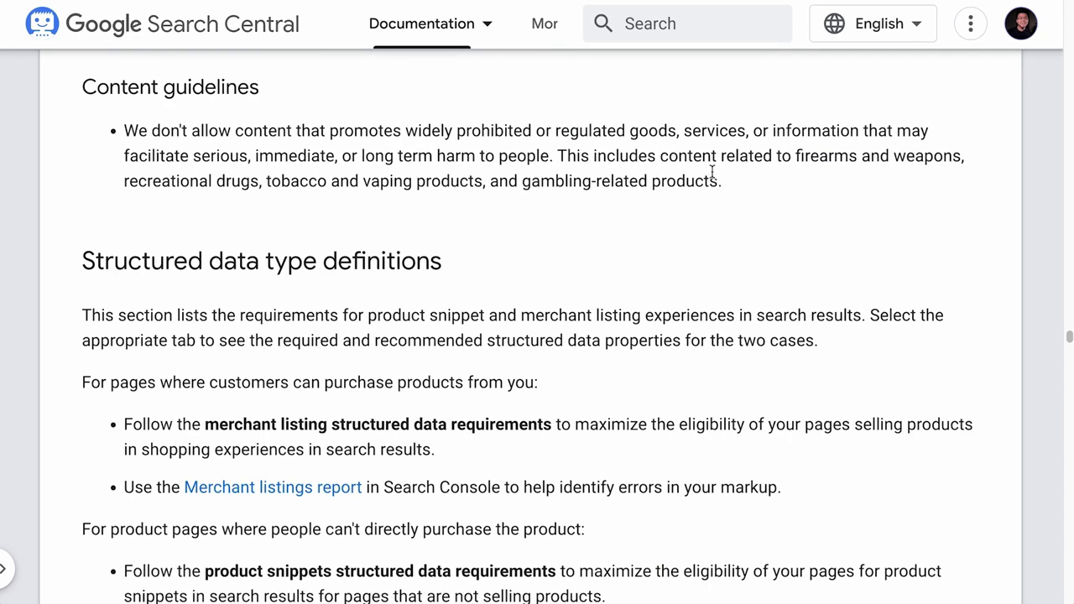
left_click_drag(795, 157, 825, 178)
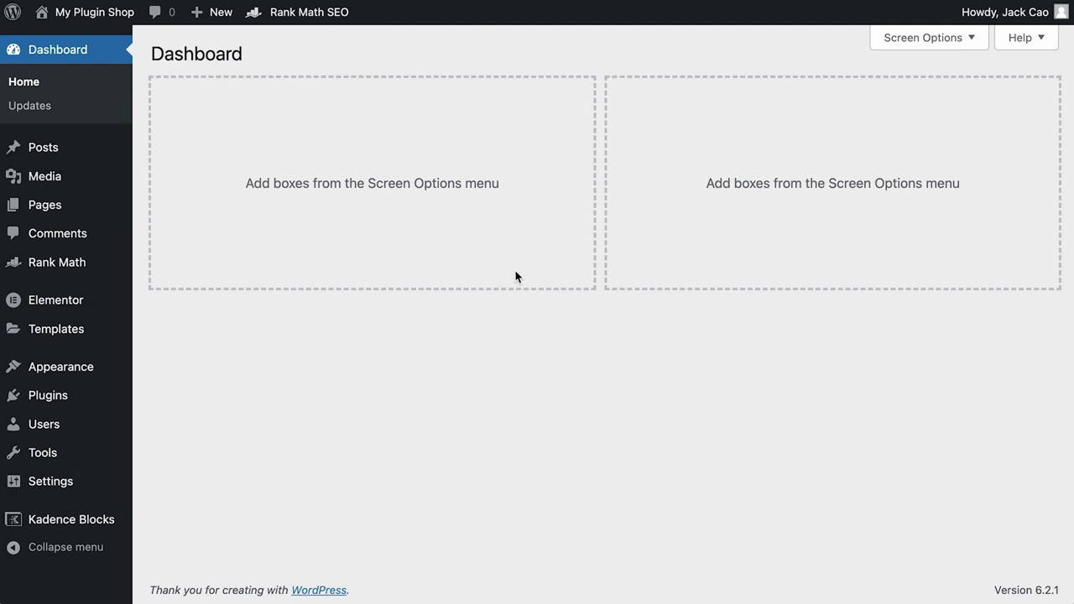
- From the Rank Math dashboard, start a new post and browse the Schema Generator's Article, Product, Recipe and Software types
mouse_move(84, 267)
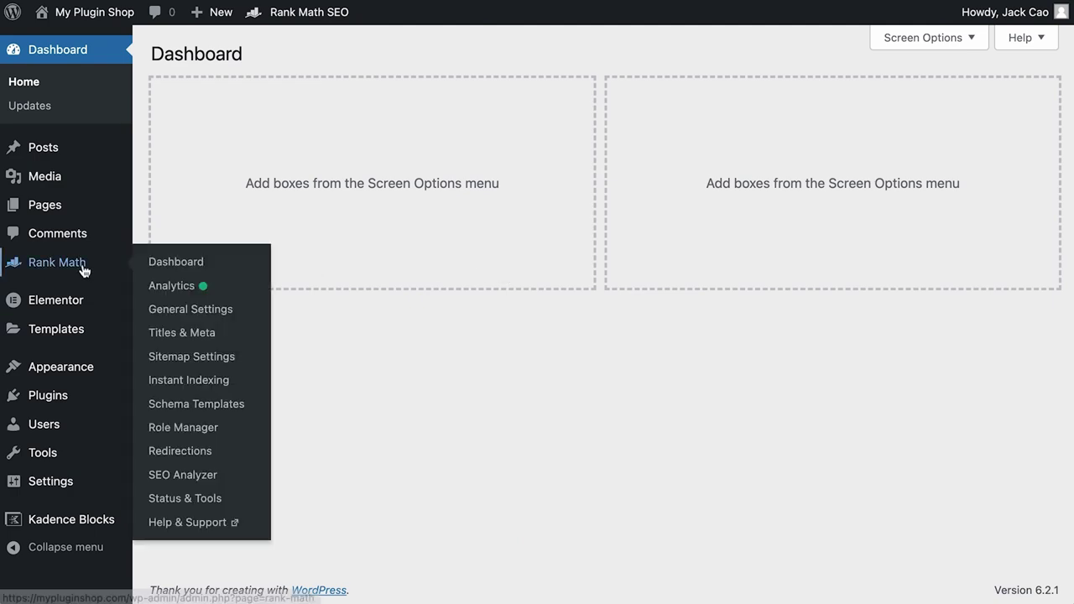
left_click(162, 263)
scroll(420, 304, "down", 5)
scroll(416, 303, "down", 6)
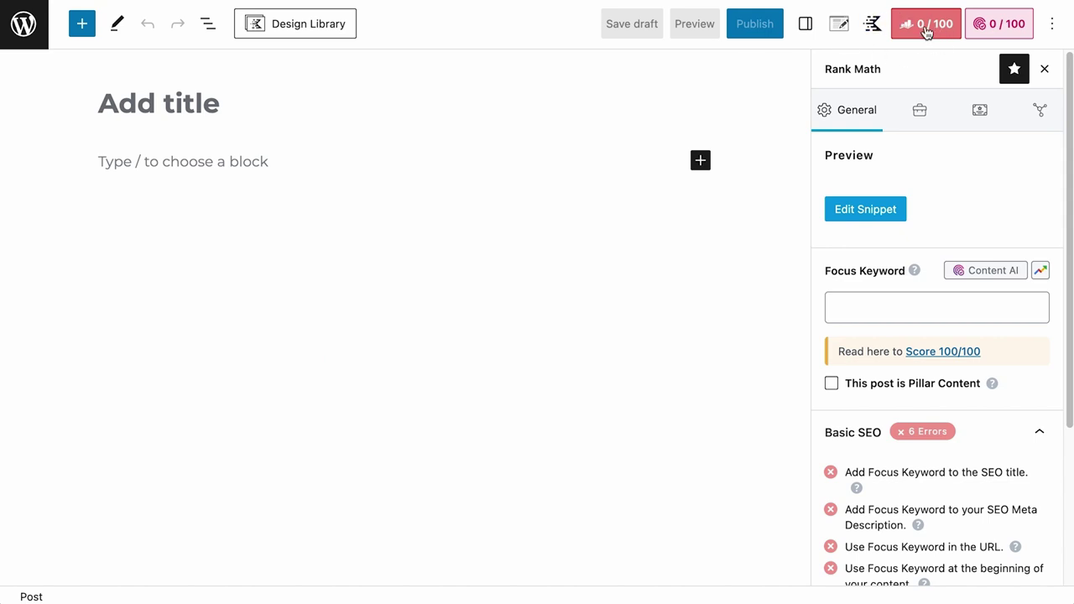
left_click(982, 115)
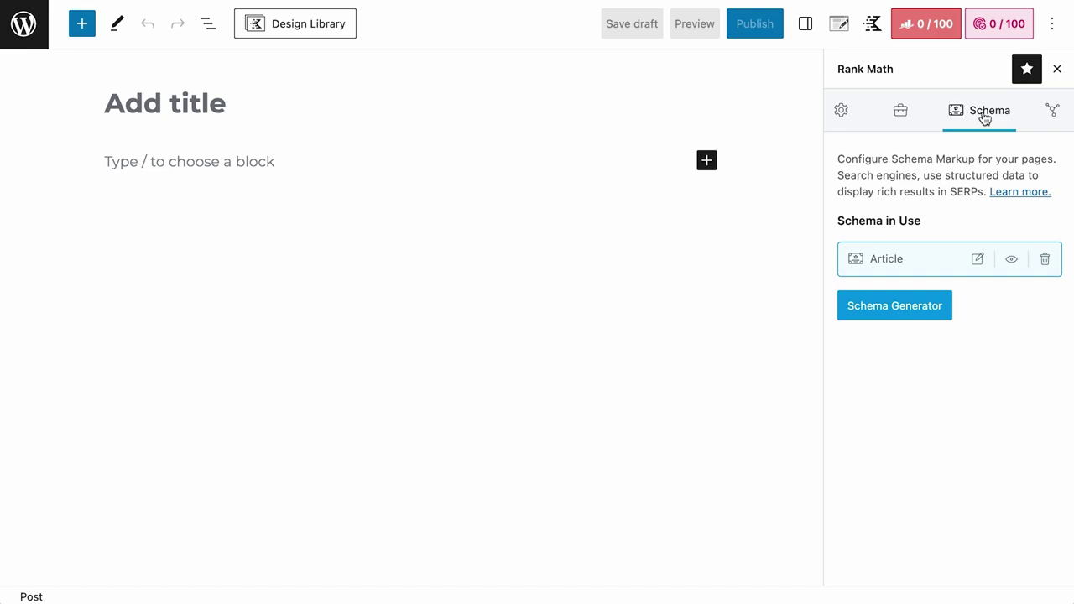
left_click(894, 311)
scroll(697, 323, "down", 3)
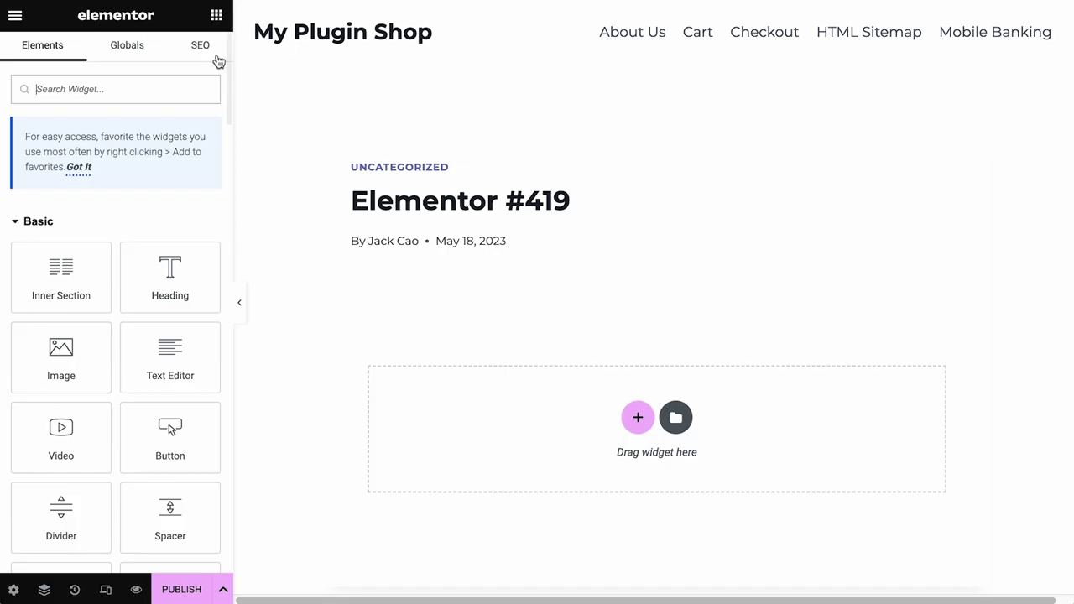
- In Elementor's SEO panel, open the Schema section's Schema Generator, showing Article in use
left_click(206, 49)
left_click(156, 78)
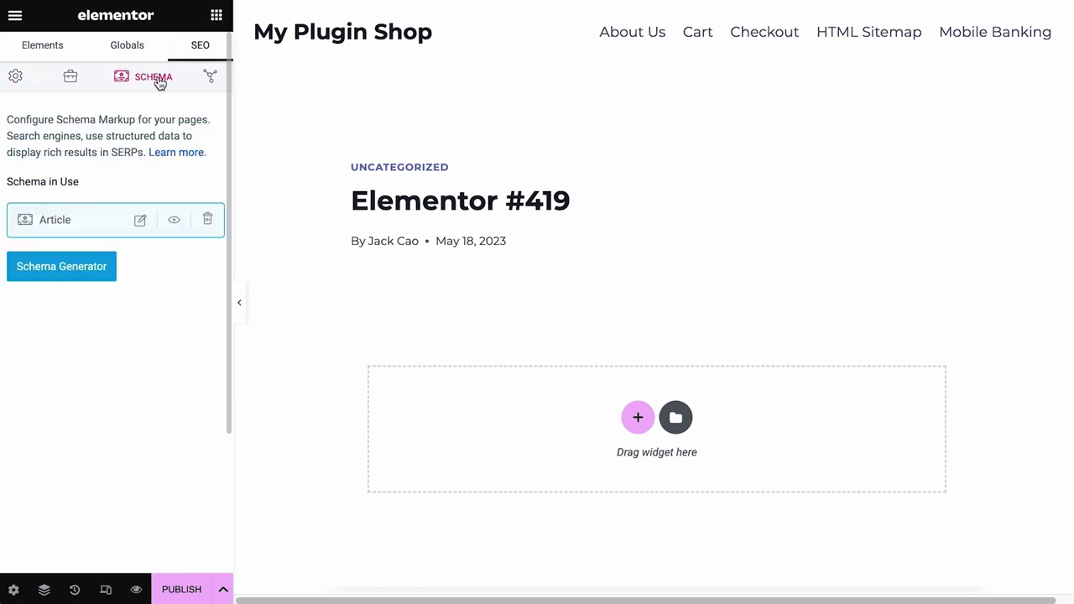
left_click(75, 267)
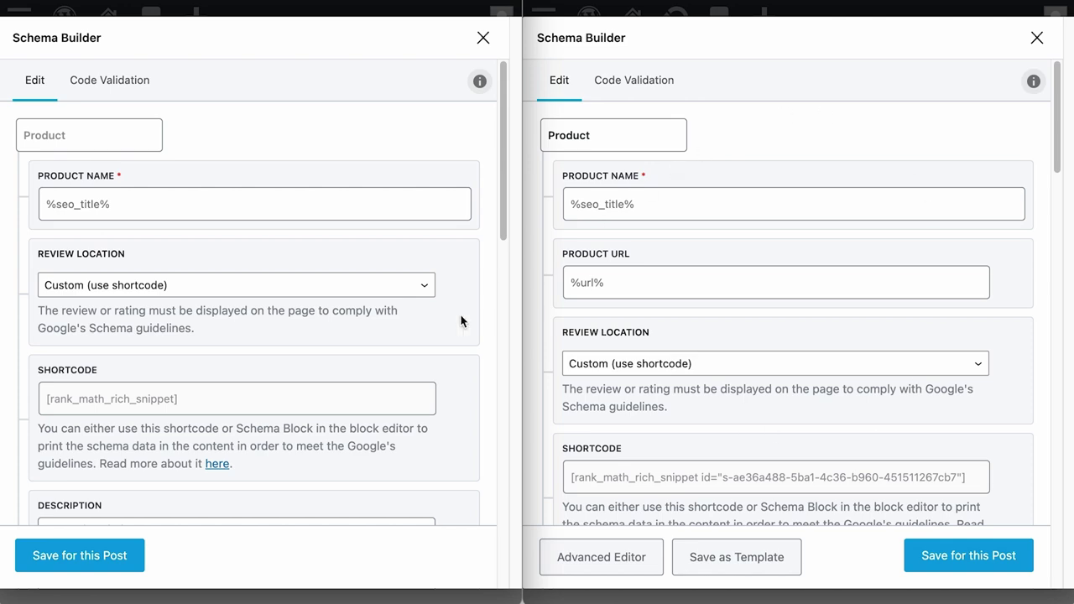
scroll(718, 339, "down", 1)
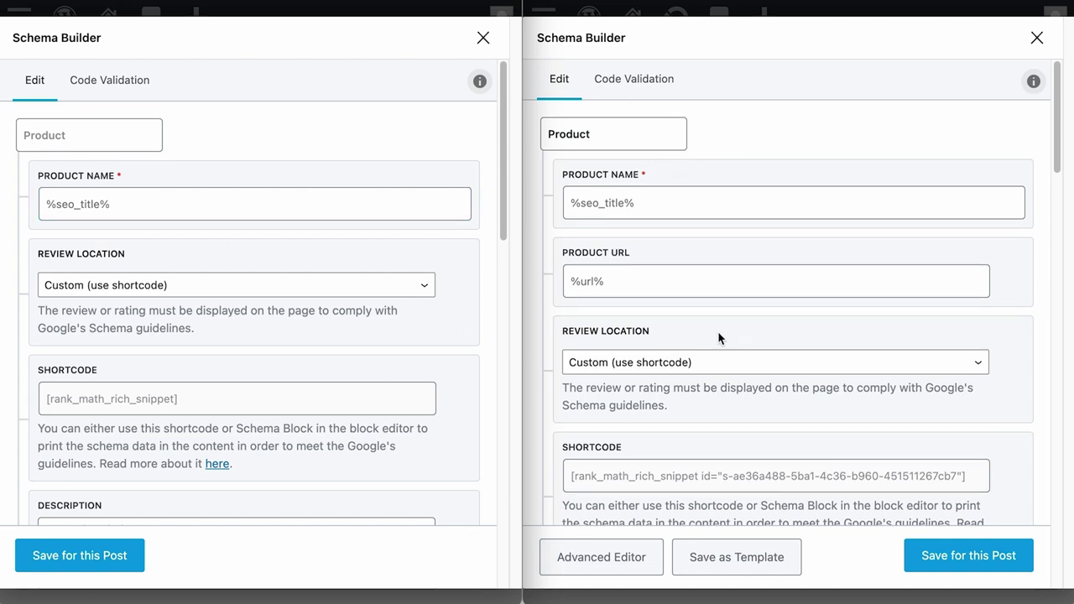
scroll(718, 331, "down", 15)
scroll(720, 329, "up", 15)
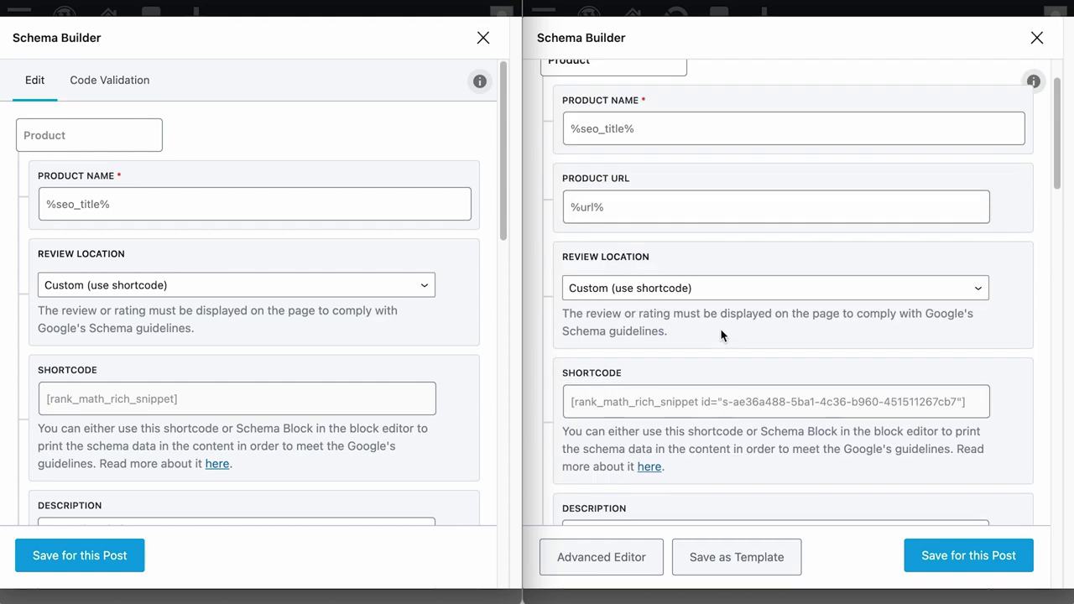
scroll(720, 335, "up", 2)
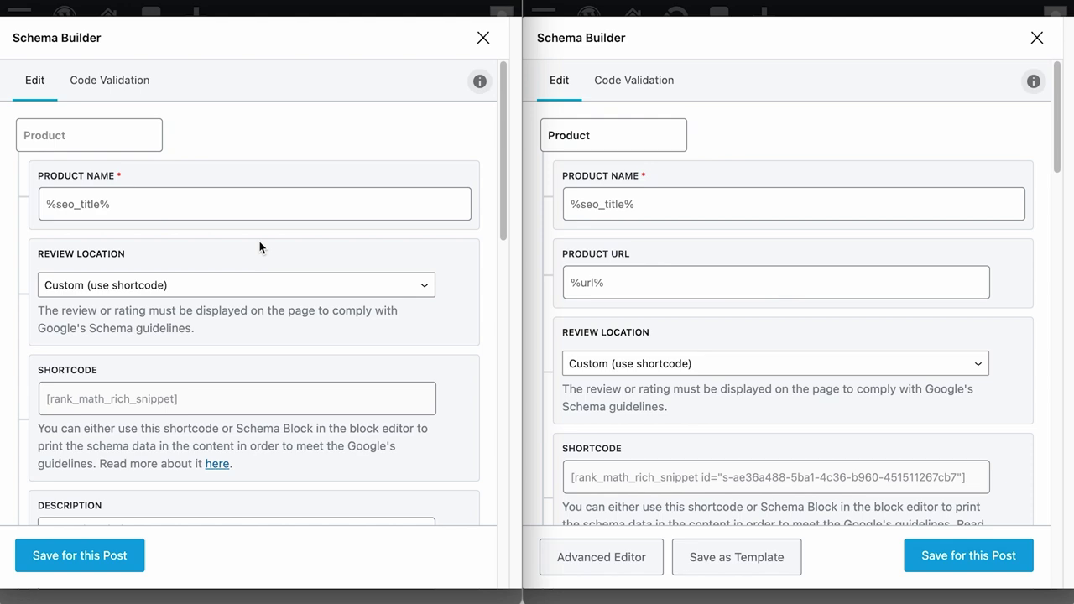
scroll(678, 333, "down", 6)
scroll(677, 333, "down", 2)
scroll(300, 328, "down", 7)
left_click(300, 323)
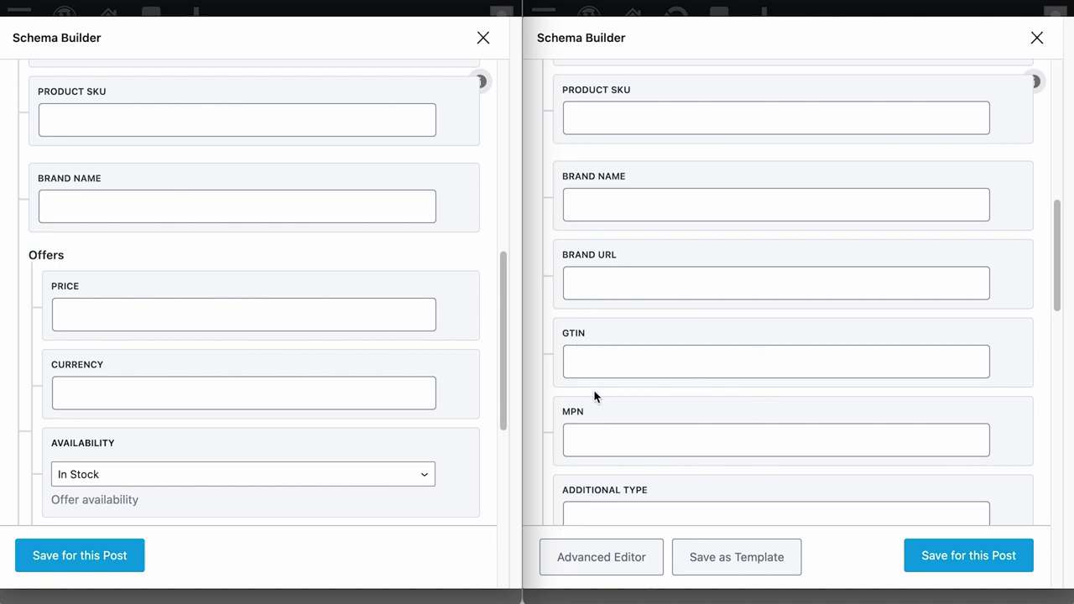
scroll(731, 434, "down", 3)
scroll(711, 422, "down", 2)
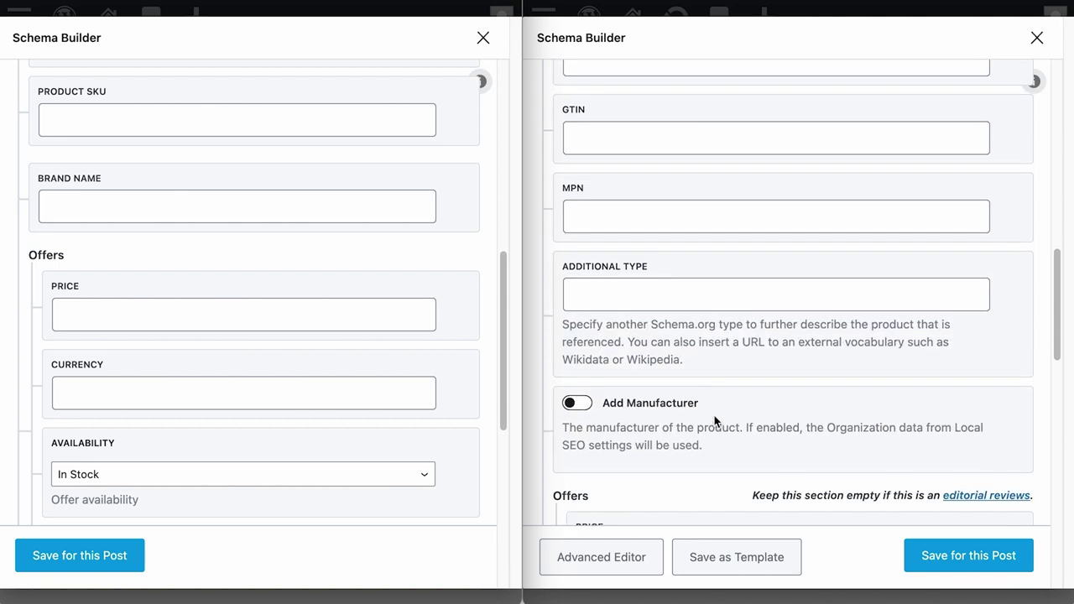
scroll(744, 203, "up", 2)
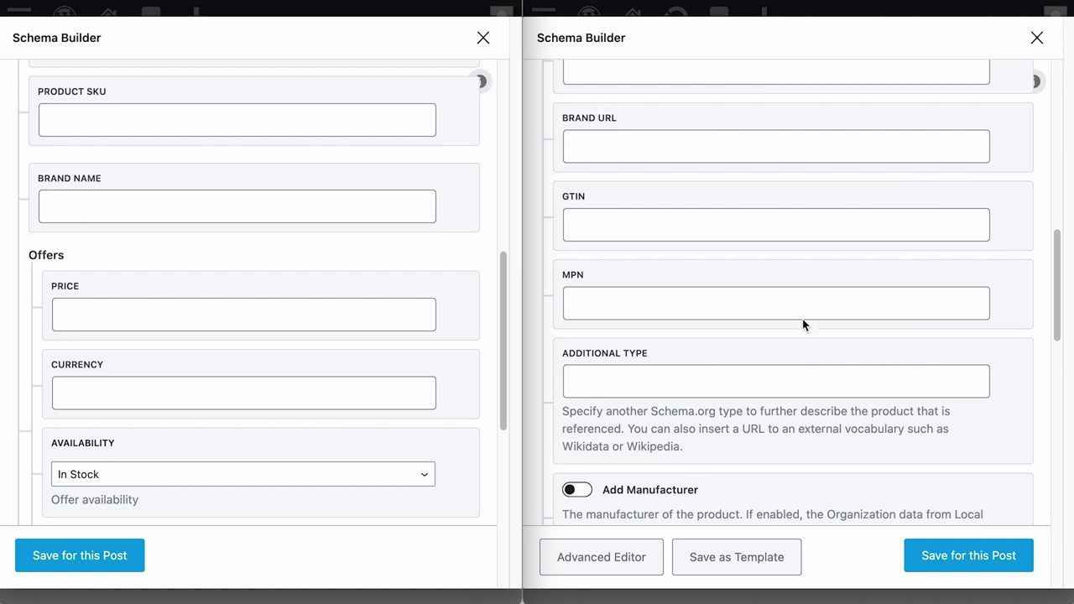
scroll(797, 312, "down", 4)
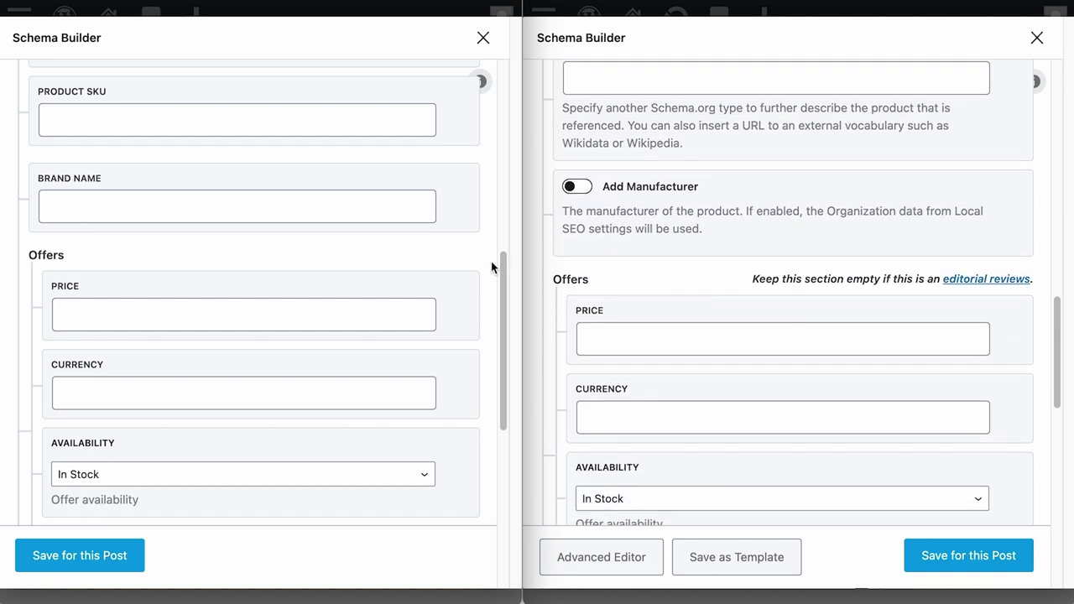
scroll(599, 314, "down", 10)
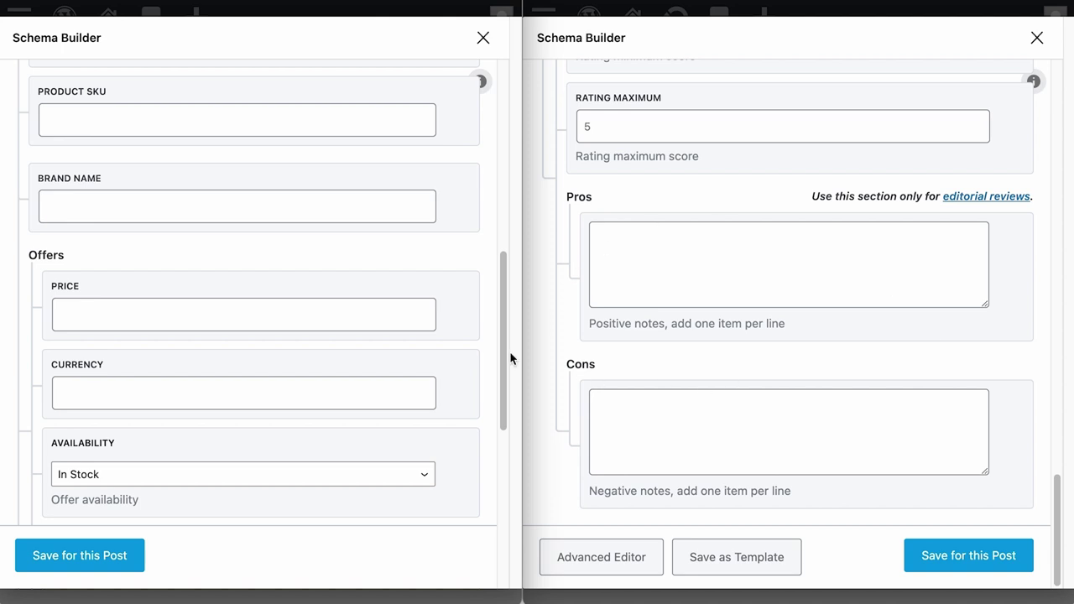
scroll(292, 349, "down", 5)
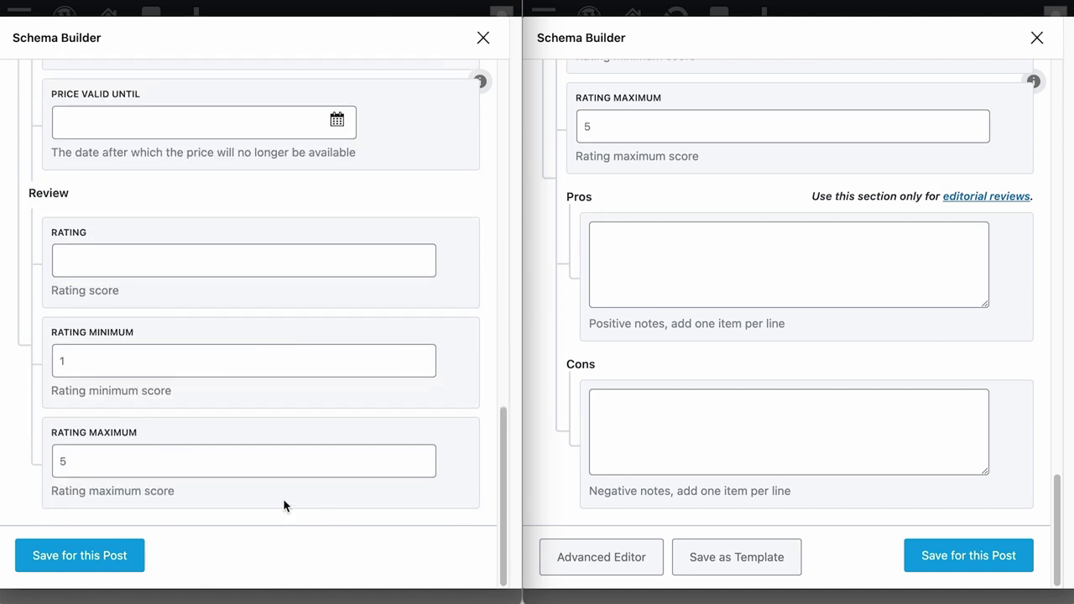
scroll(739, 472, "up", 2)
scroll(739, 472, "up", 15)
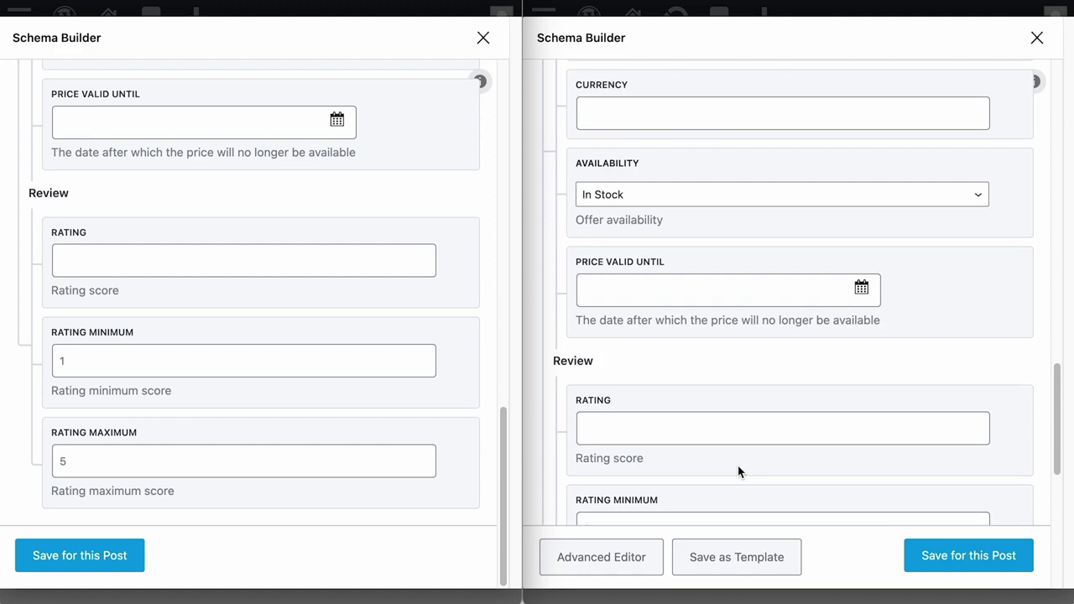
scroll(739, 471, "up", 3)
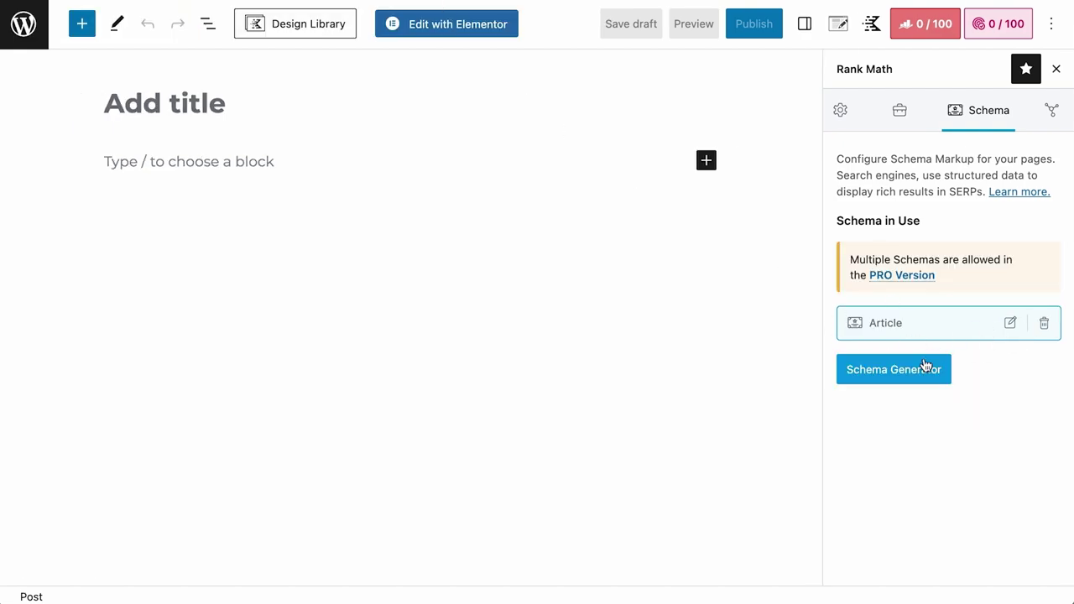
- Replace the Article schema with Product via Schema Generator and save it for this post
left_click(926, 365)
scroll(436, 439, "down", 1)
left_click(727, 392)
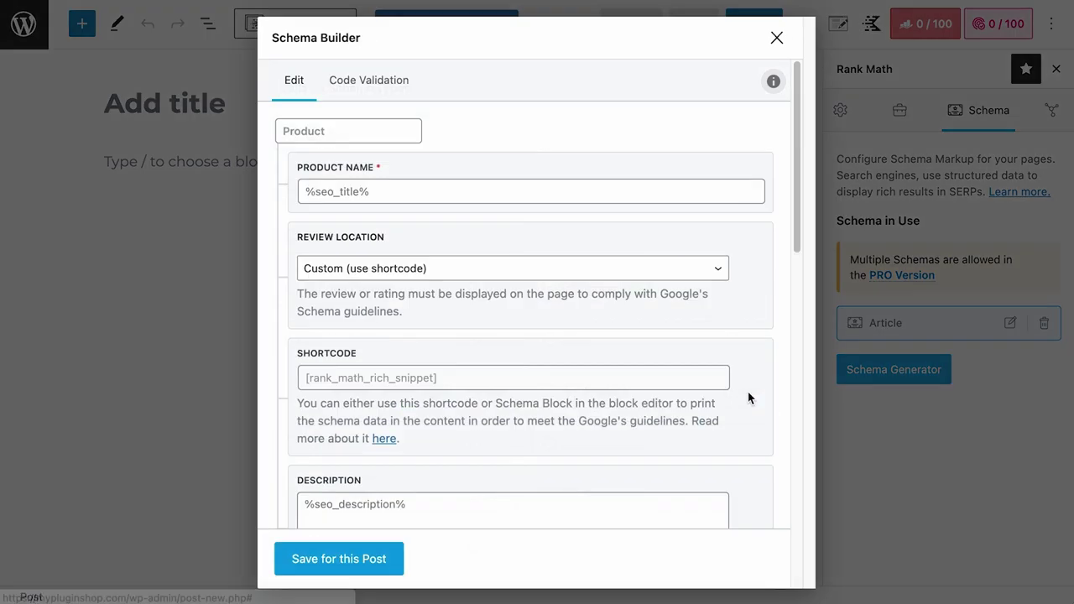
left_click(339, 559)
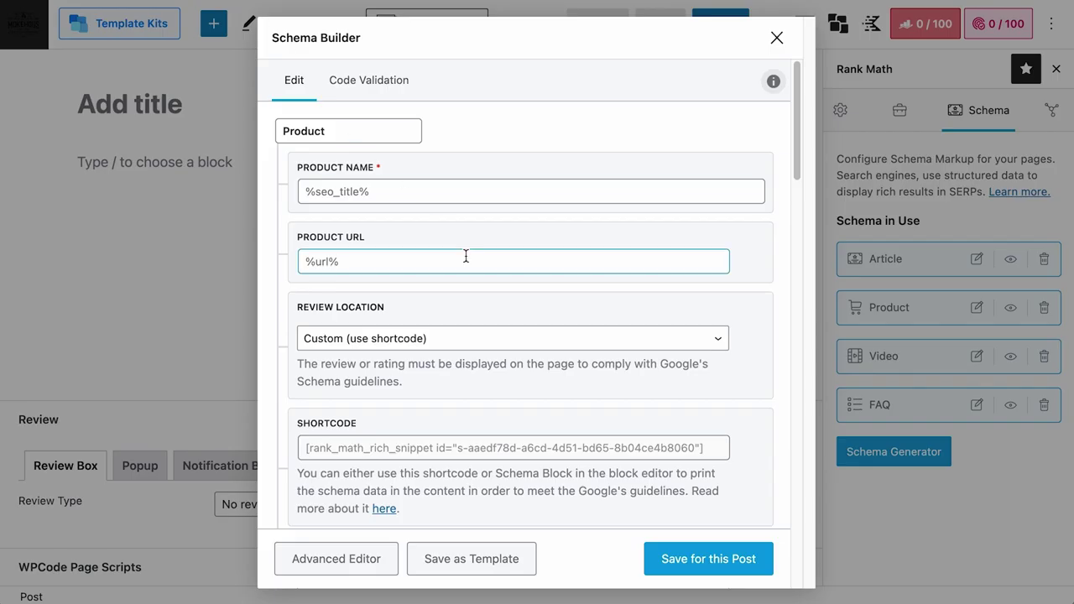
scroll(466, 255, "down", 8)
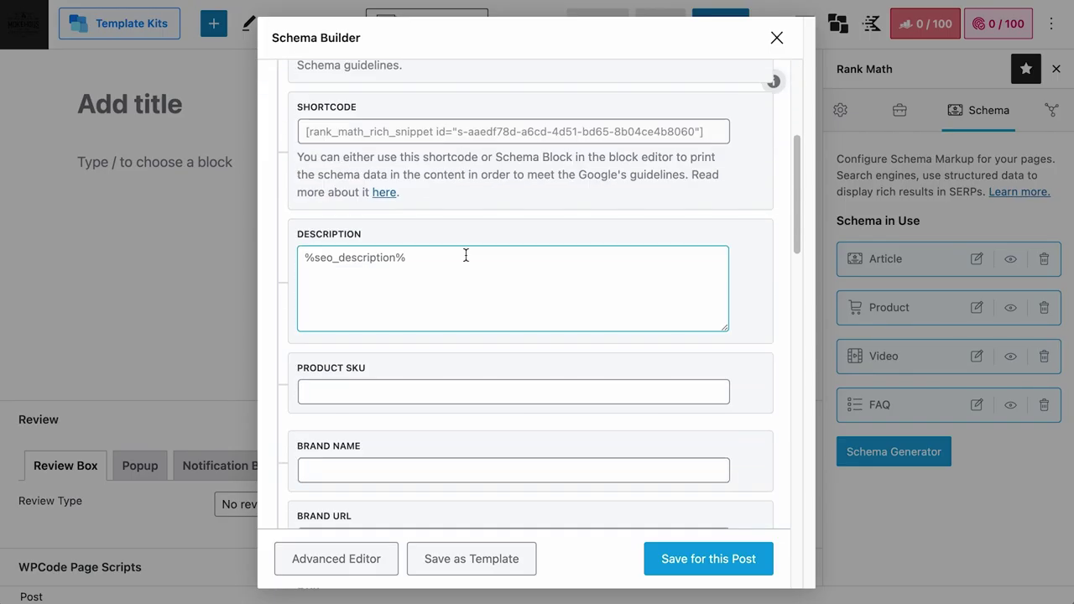
scroll(466, 255, "down", 10)
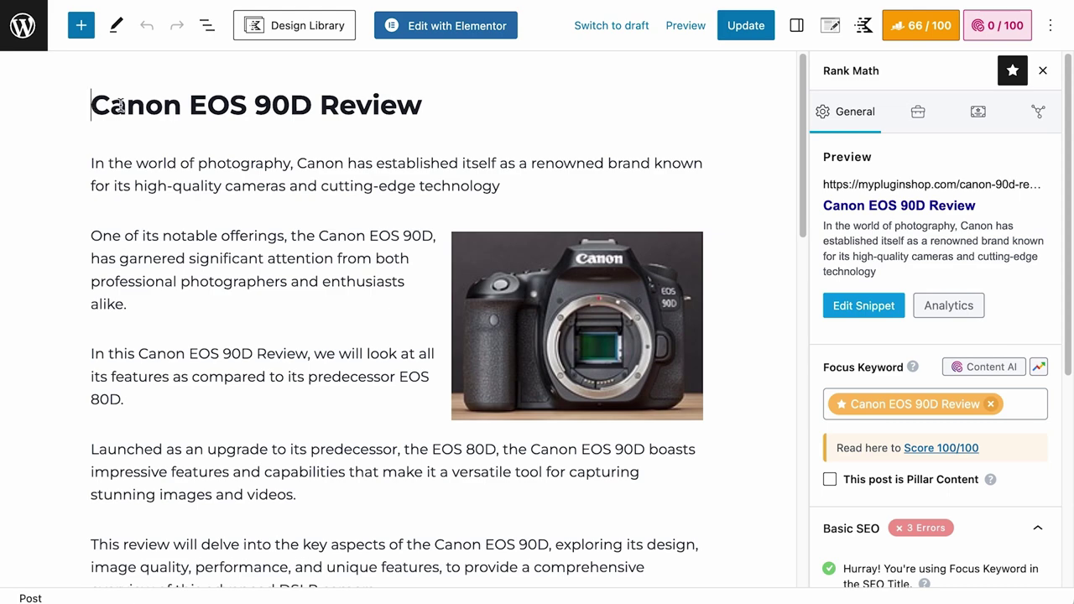
- Select 'Canon EOS 90D' in the title and add a Product schema via Schema Generator
left_click_drag(91, 105, 303, 109)
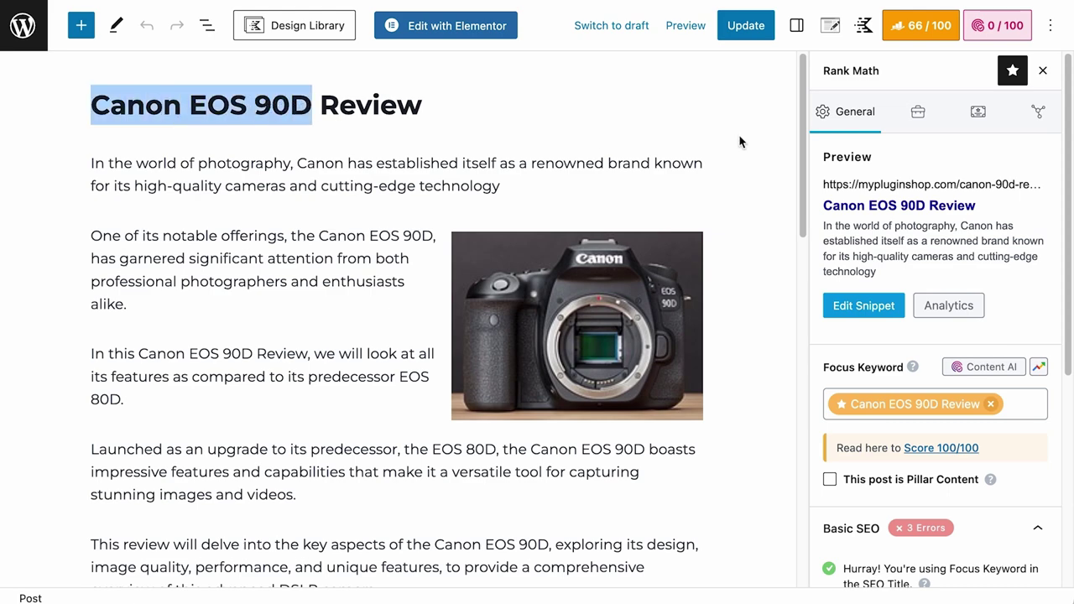
left_click(978, 112)
left_click(878, 307)
scroll(463, 349, "down", 3)
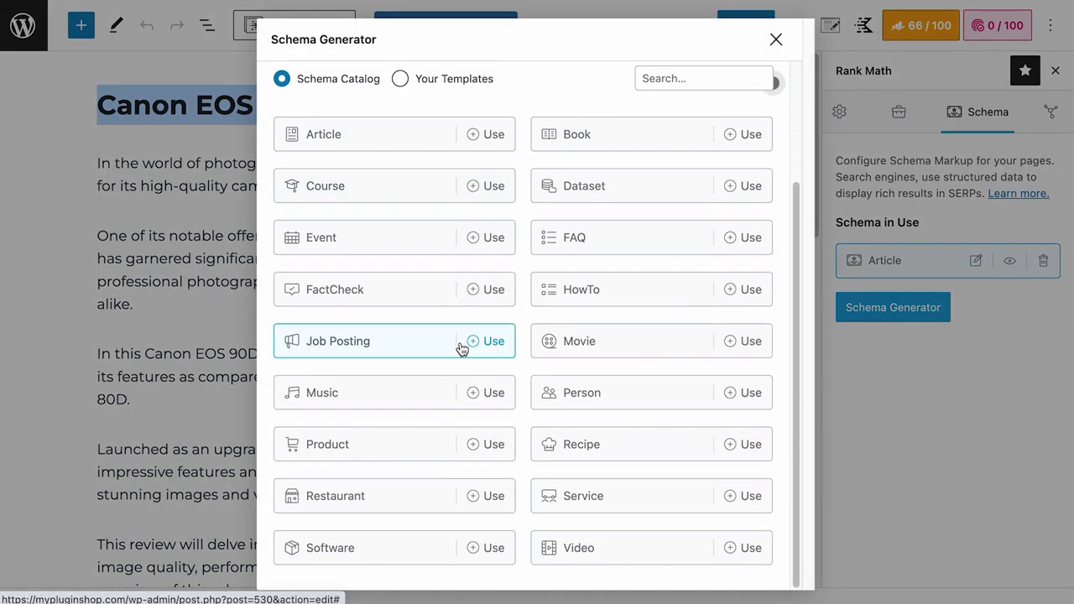
left_click(475, 448)
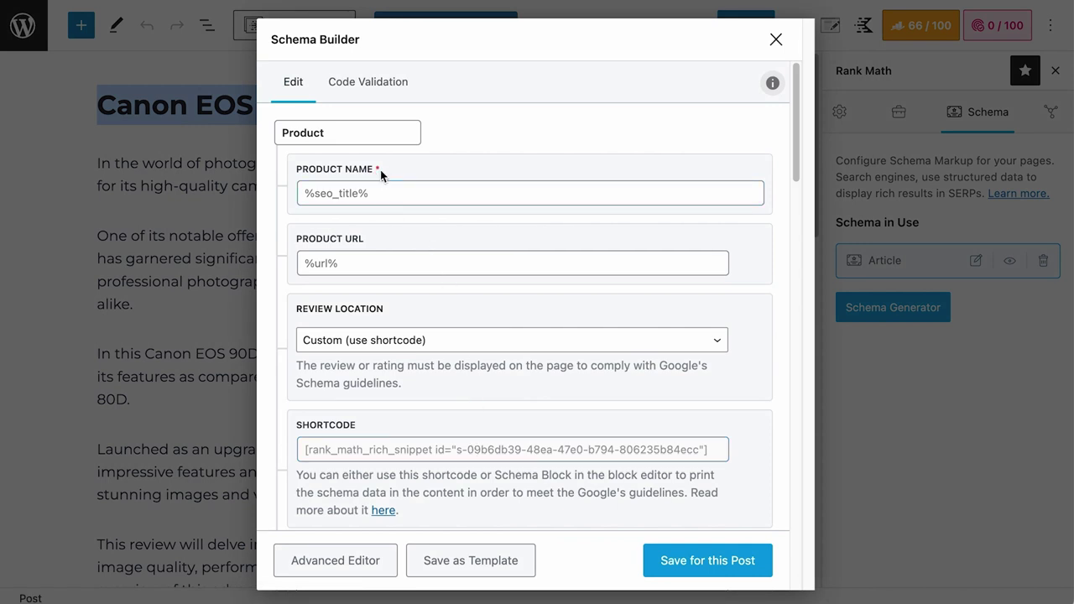
scroll(403, 199, "down", 10)
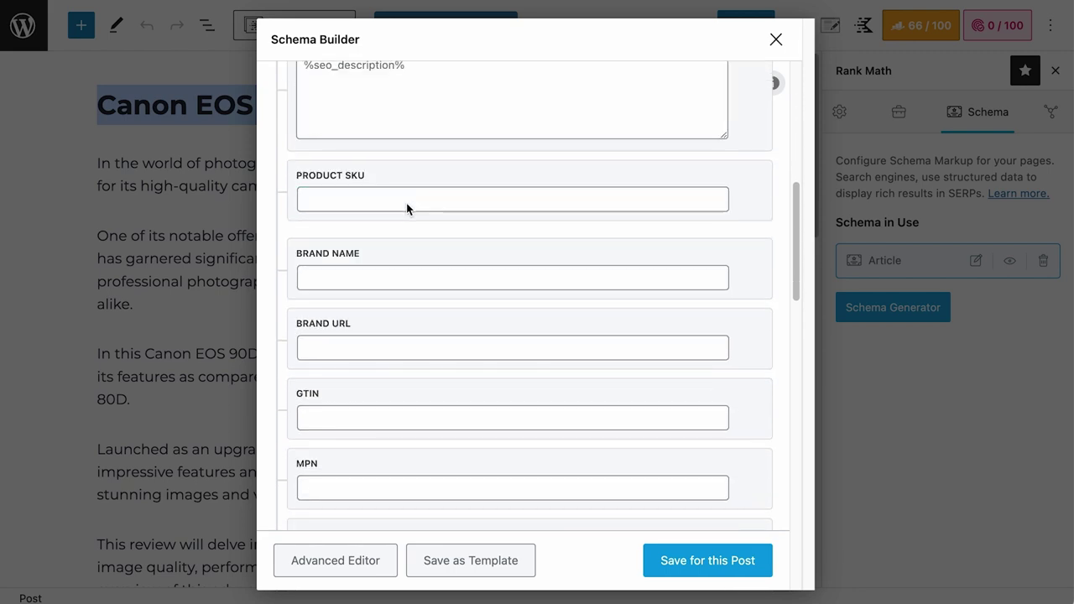
scroll(409, 208, "down", 5)
scroll(409, 206, "up", 8)
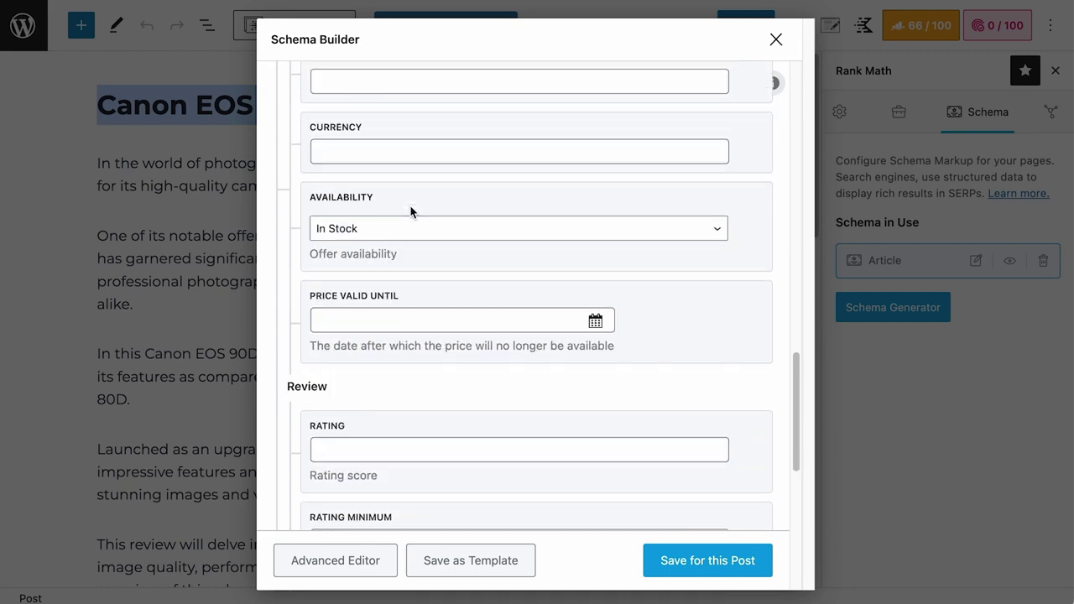
scroll(410, 207, "up", 8)
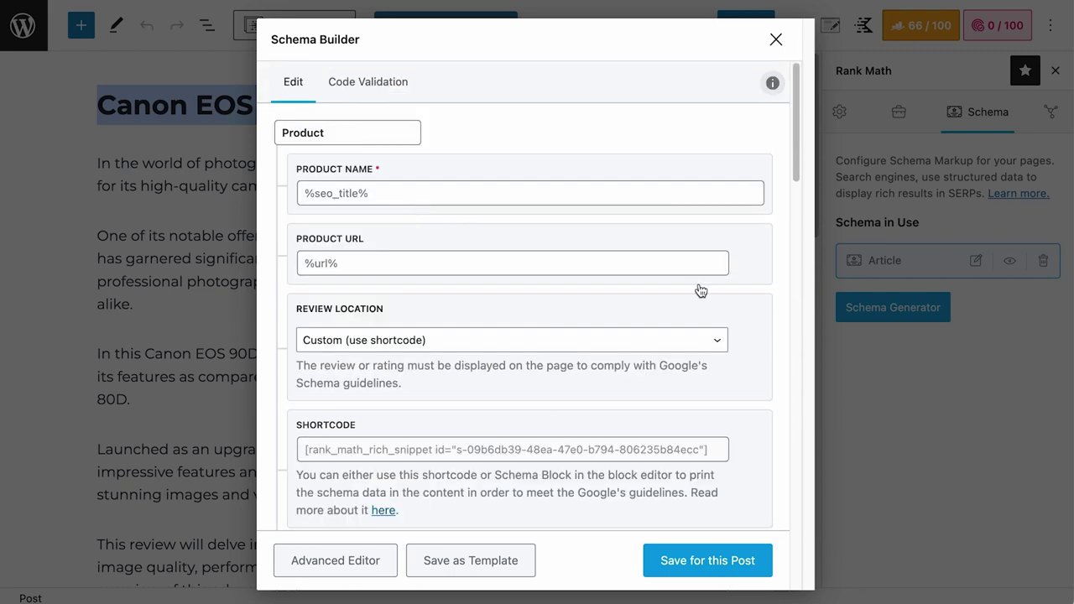
- Enter 'Canon EOS 90D' as Product Name, clear it back to %seo_title%, and save the schema
left_click(491, 447)
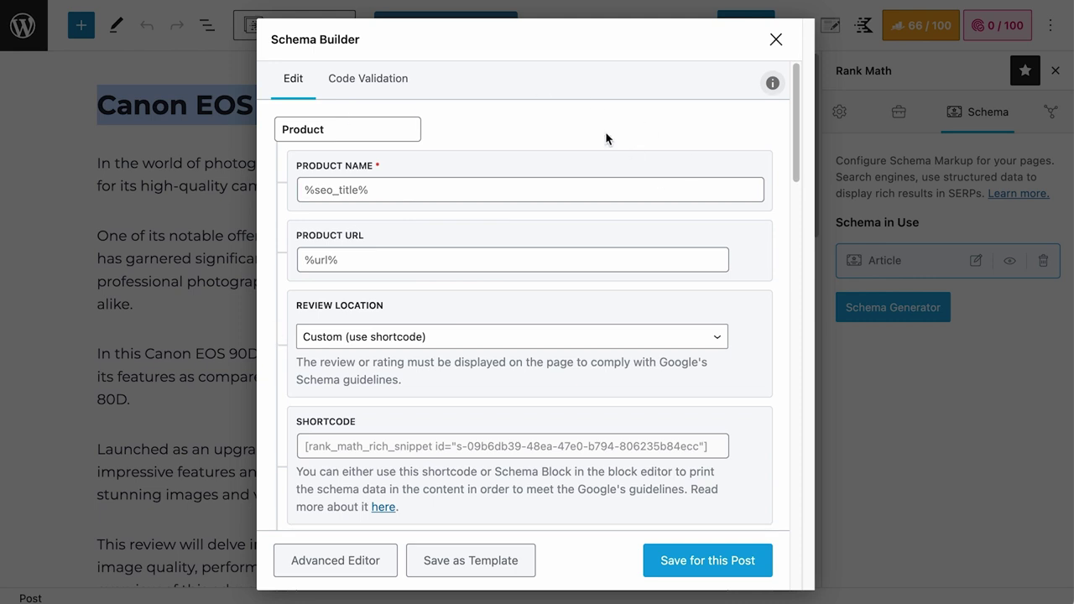
left_click(544, 189)
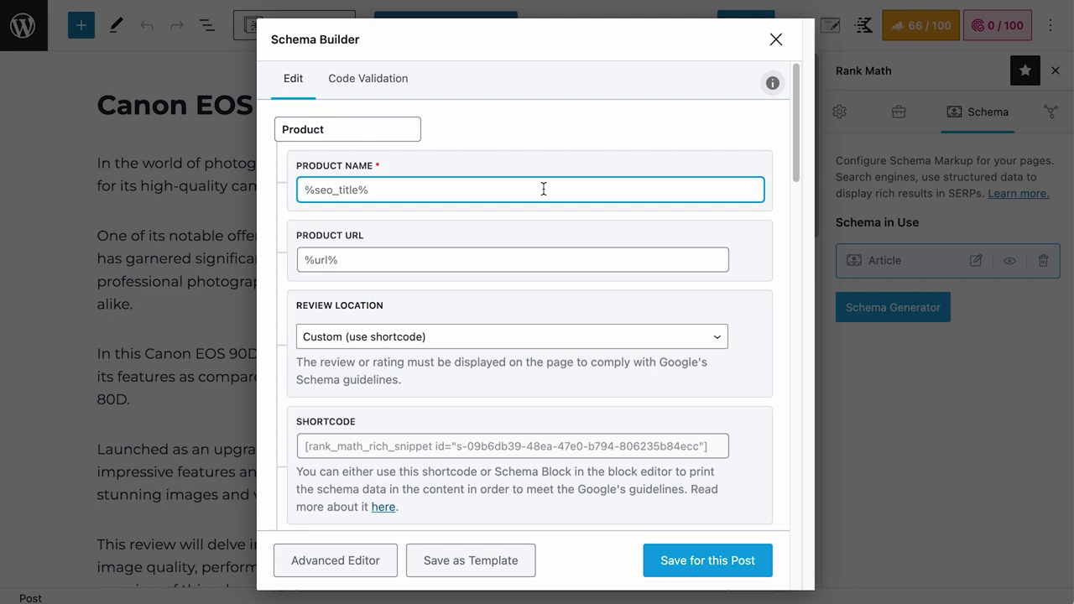
type("Canon EOS 90D")
left_click_drag(411, 196, 304, 192)
key("ctrl+c")
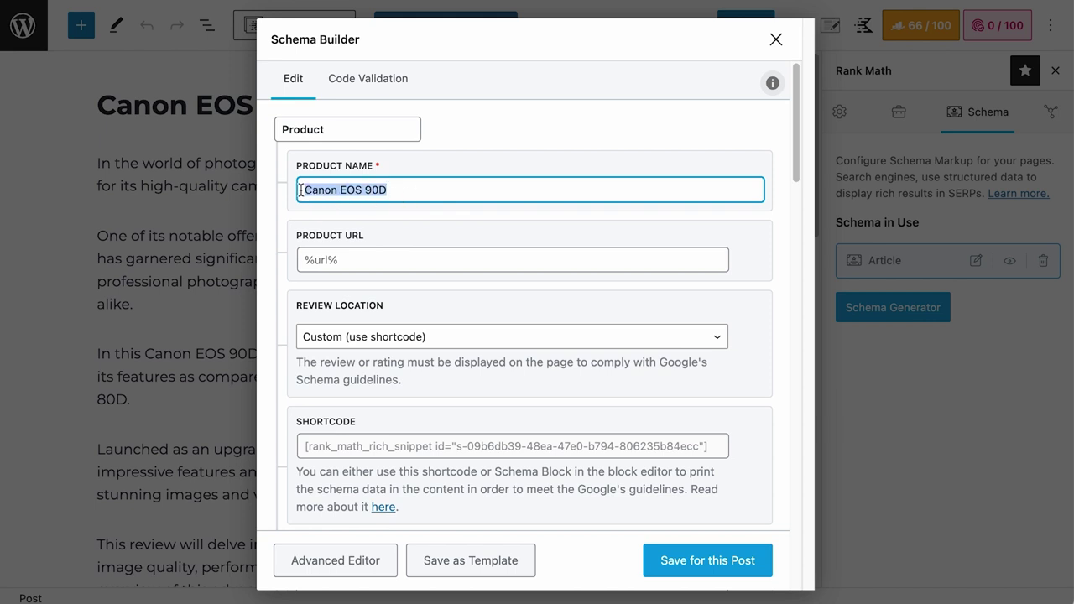
key("BackSpace")
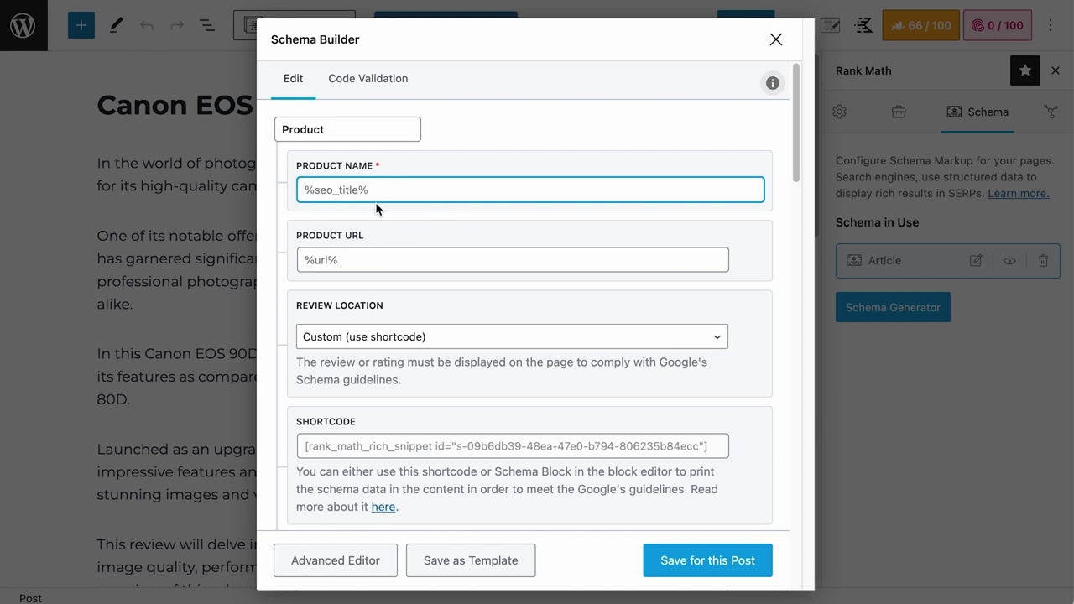
left_click(717, 564)
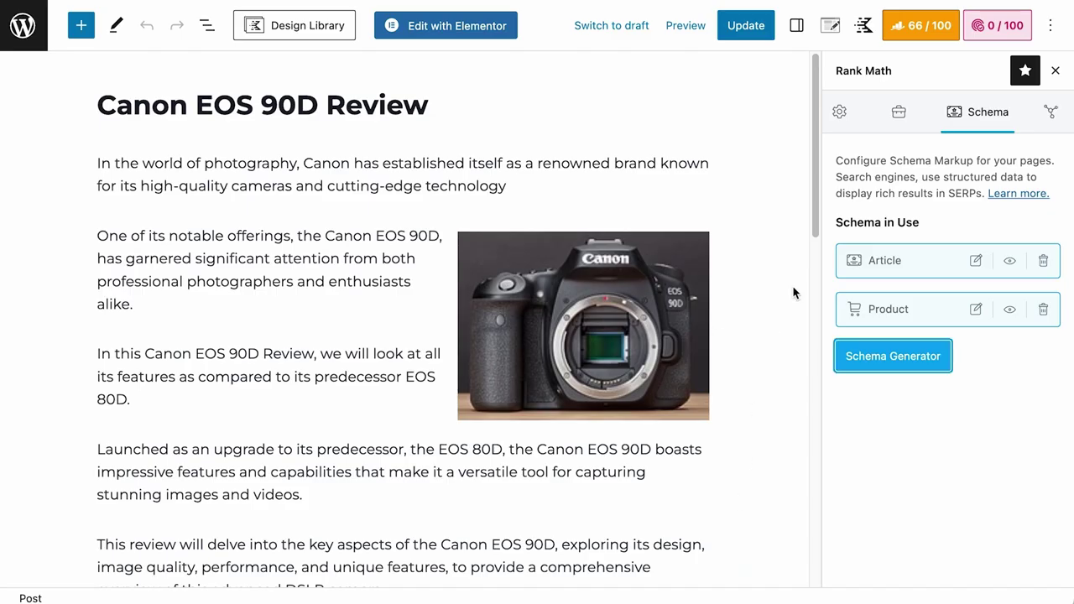
- Check the %title% SEO title in the Preview Snippet Editor, close it, and reselect the post title
left_click(843, 123)
left_click(865, 305)
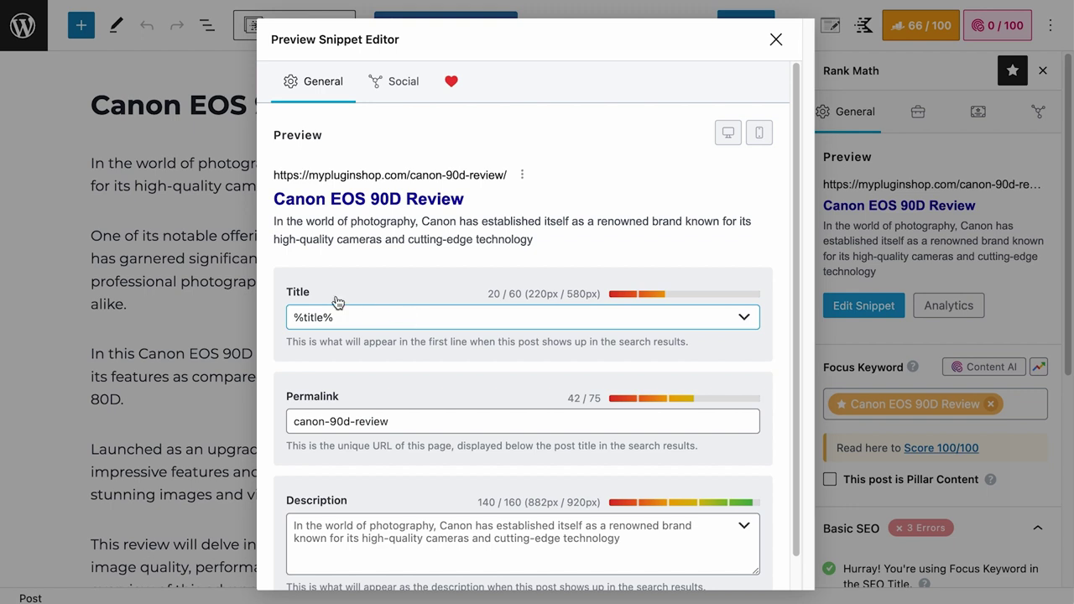
left_click(394, 316)
left_click_drag(353, 316, 280, 320)
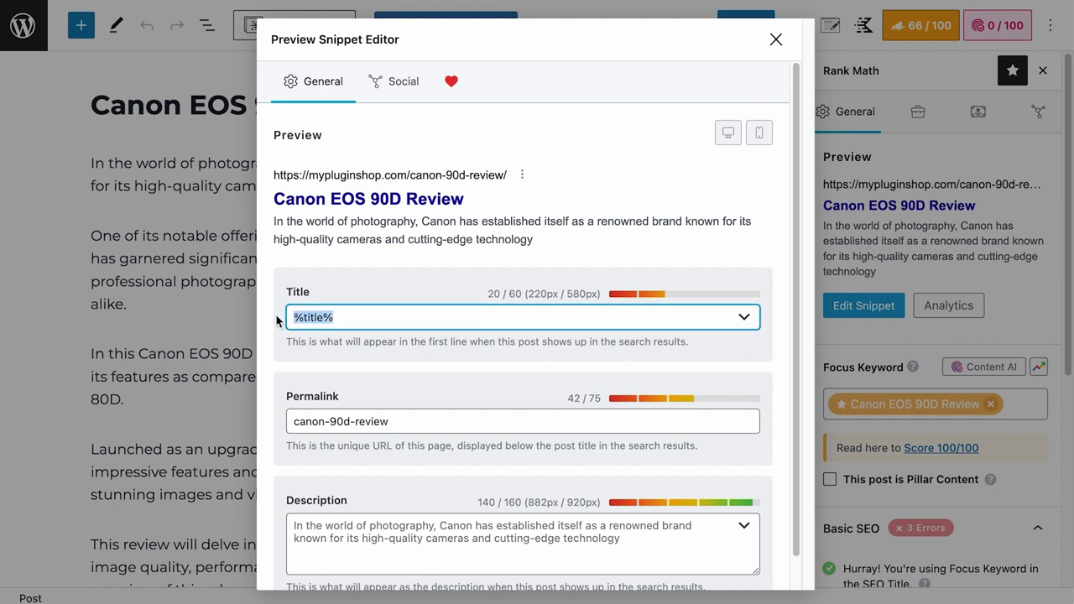
left_click(775, 39)
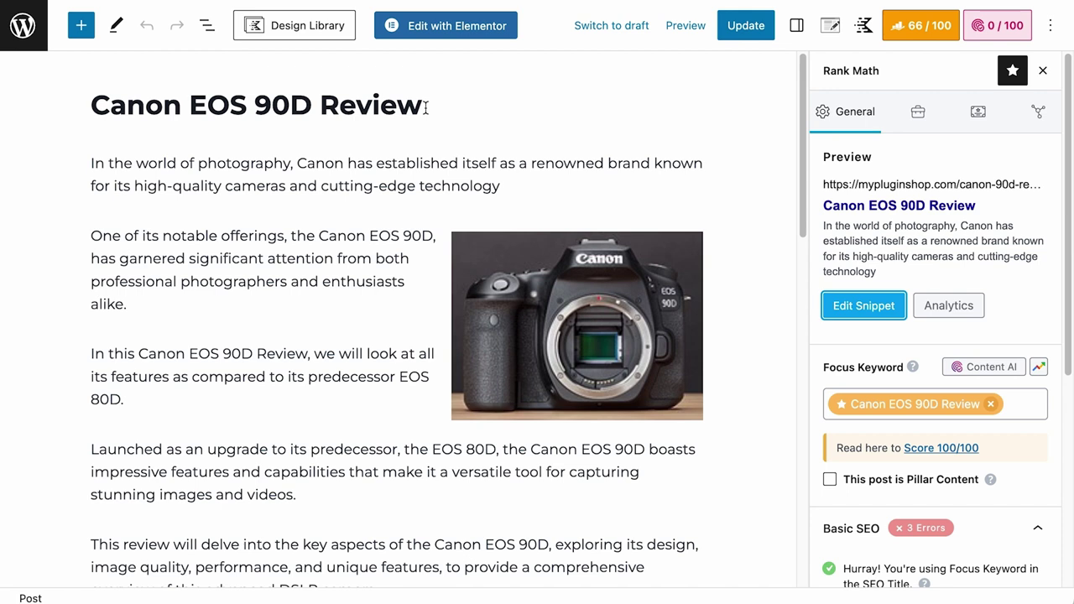
left_click_drag(426, 107, 88, 104)
left_click(72, 102)
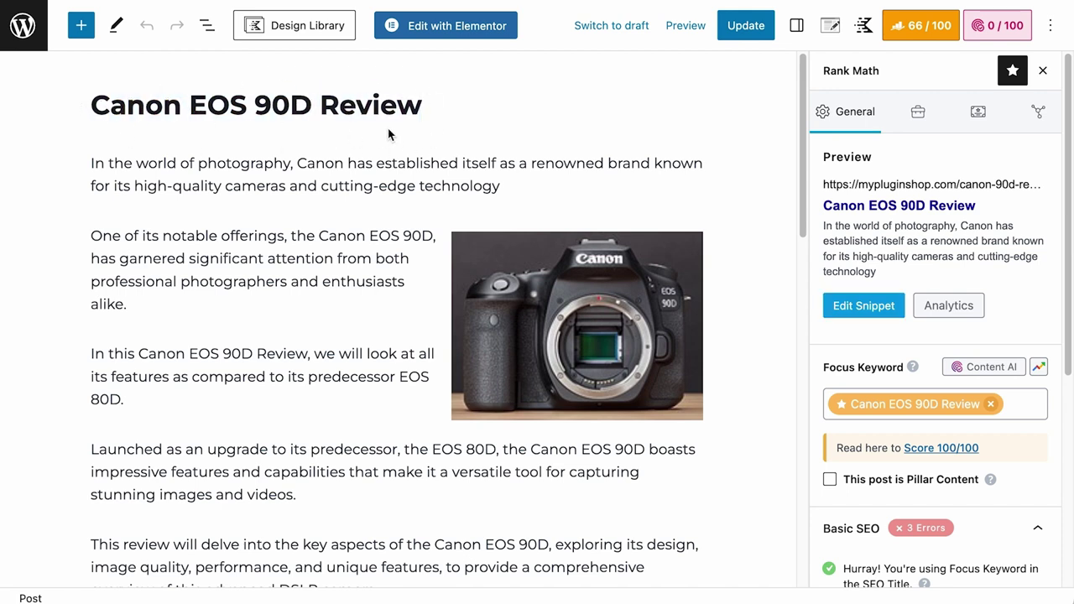
- Paste 'Canon EOS 90D' as the Product schema's name and save it for this post
left_click(978, 116)
left_click(975, 309)
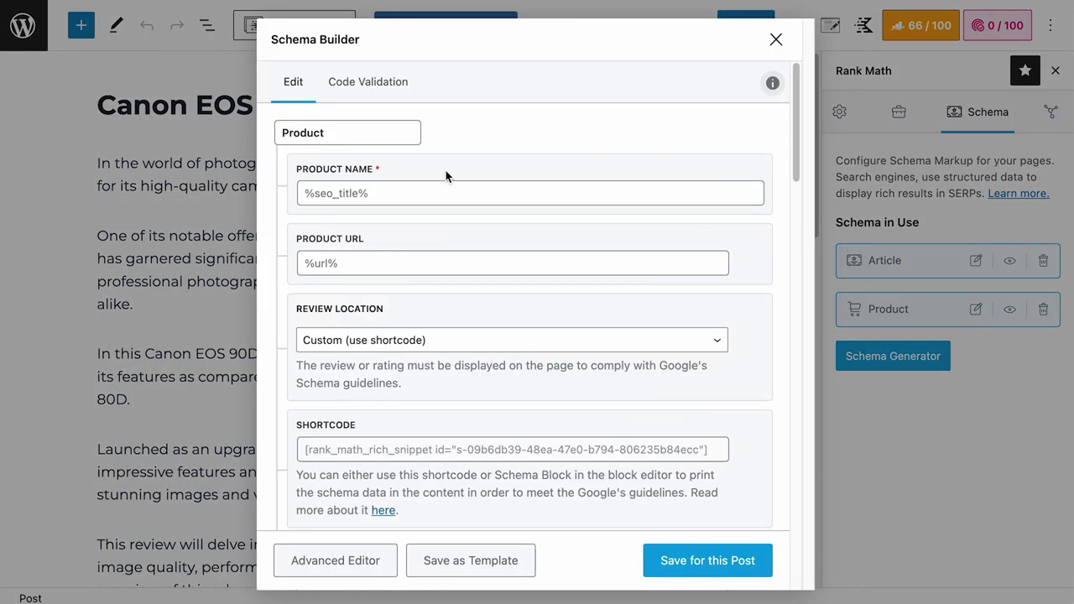
left_click(405, 194)
key("ctrl+v")
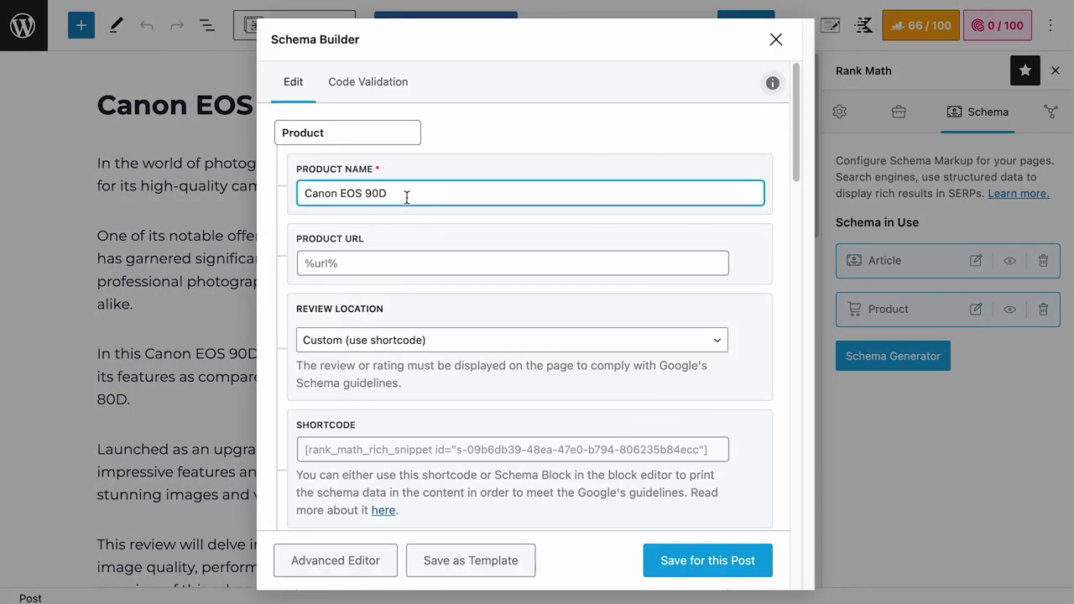
left_click_drag(398, 195, 292, 196)
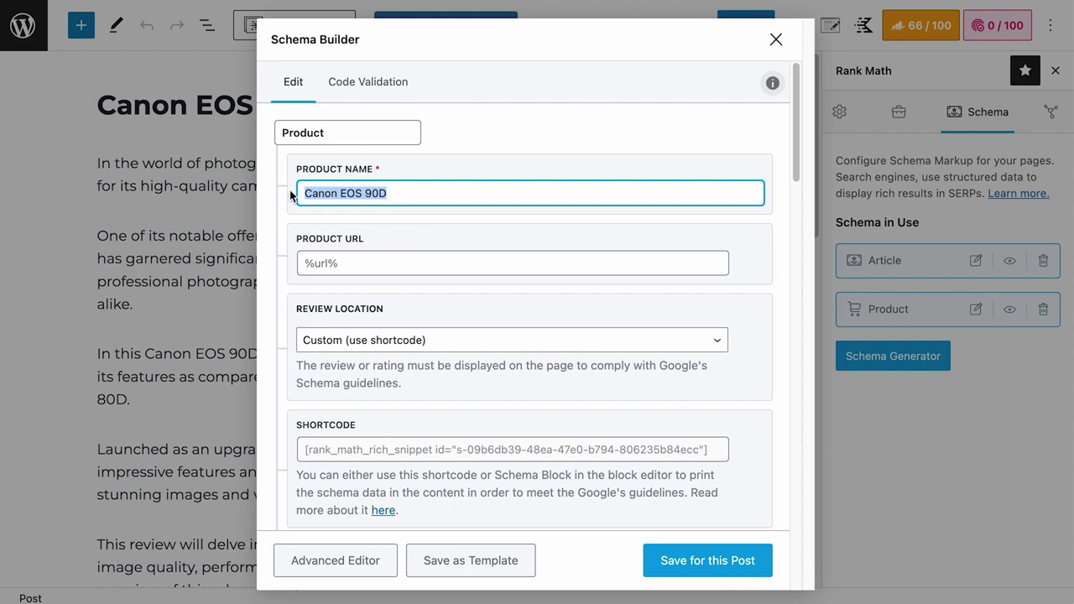
left_click(415, 269)
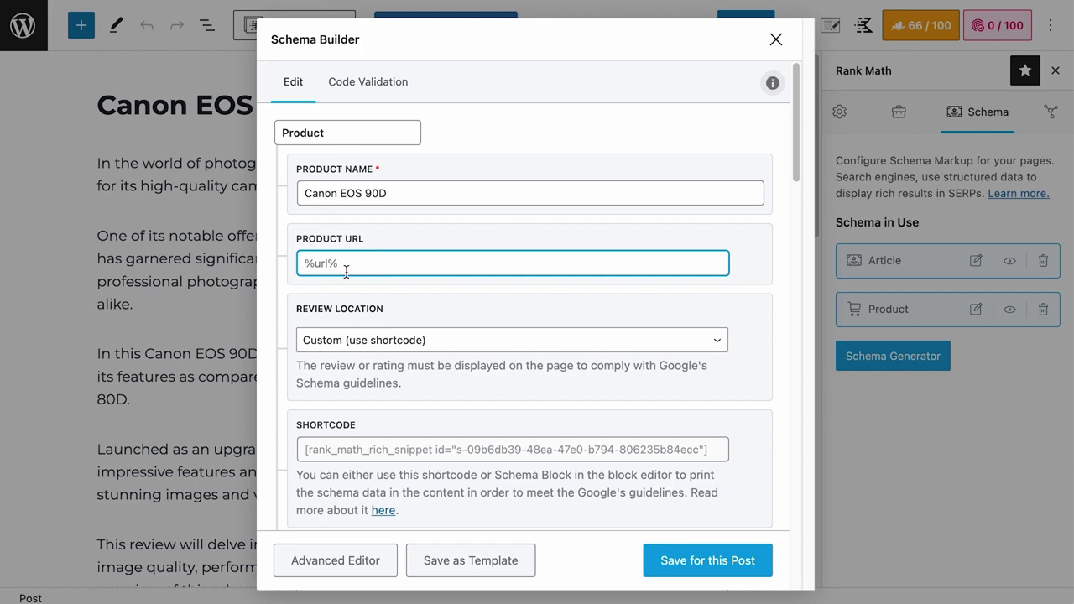
left_click(706, 563)
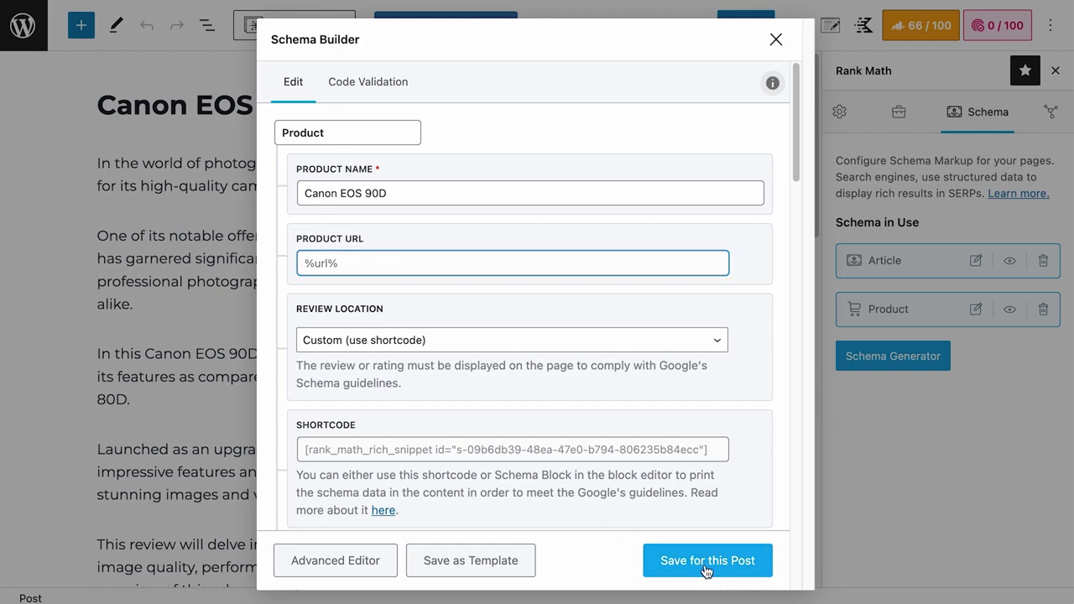
- Reopen the Rank Math panel to view the schemas in use, Article and Product
left_click(797, 25)
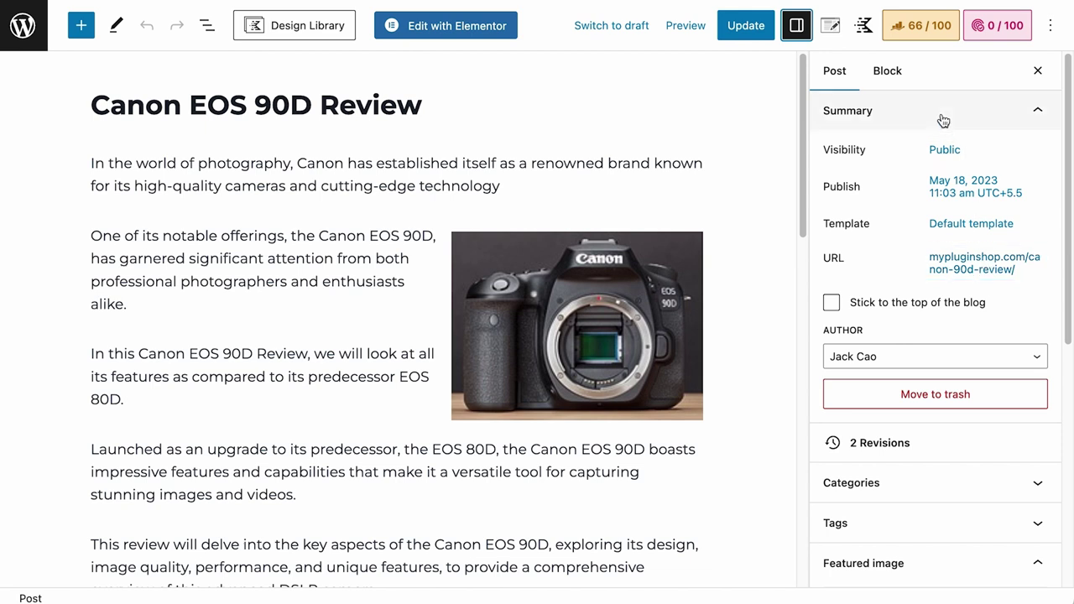
left_click(919, 35)
left_click(981, 115)
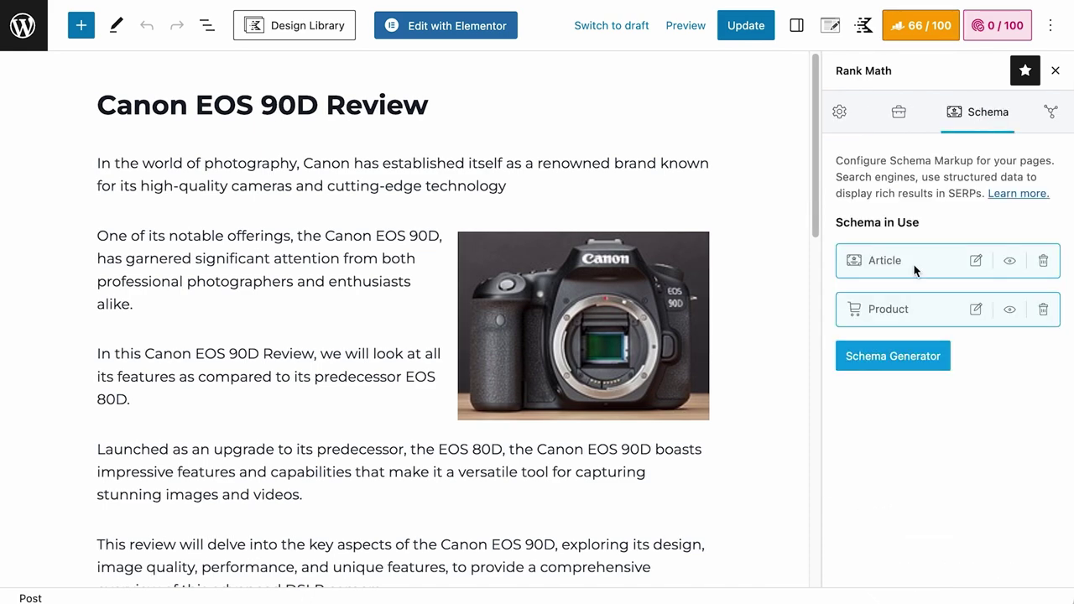
- Reopen the Product schema, then copy the Amazon Canon EOS 90D listing's web address
left_click(978, 311)
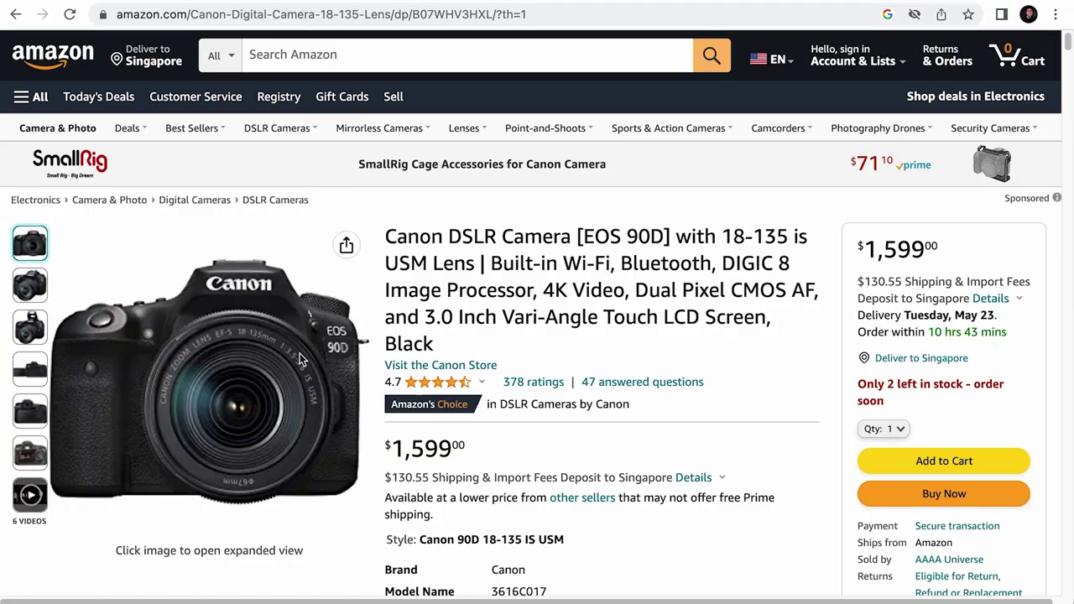
left_click(522, 17)
right_click(521, 21)
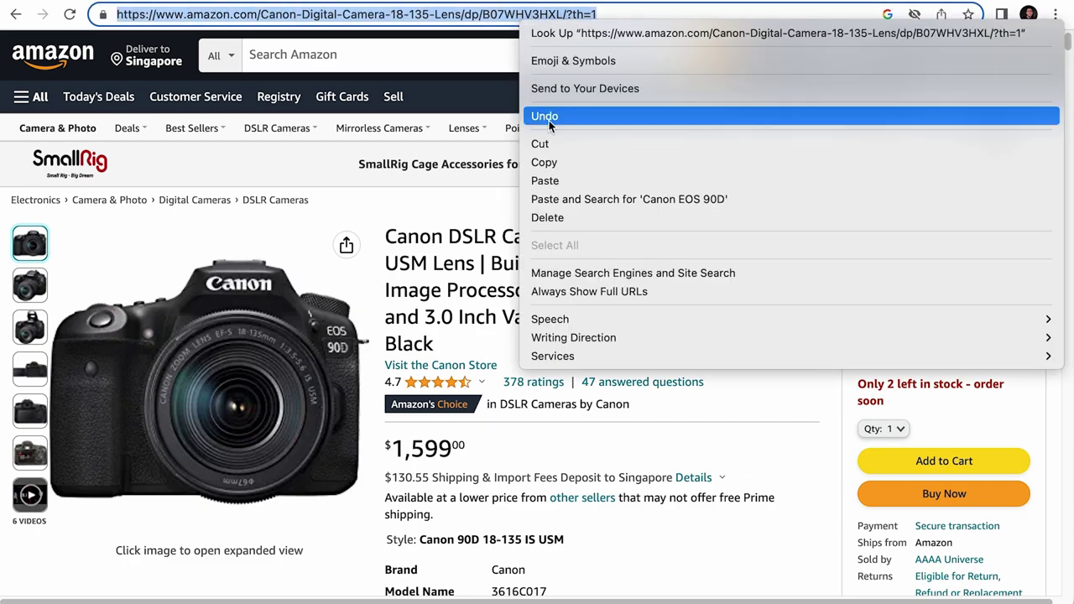
left_click(544, 162)
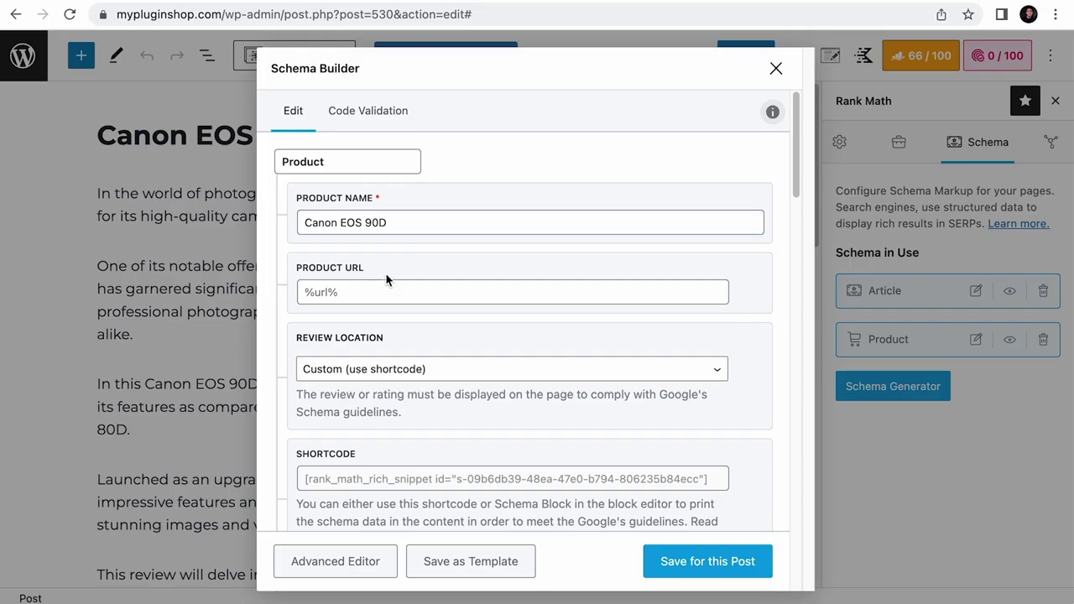
- Replace the %url% Product URL with the pasted Amazon Canon EOS 90D listing address
right_click(388, 290)
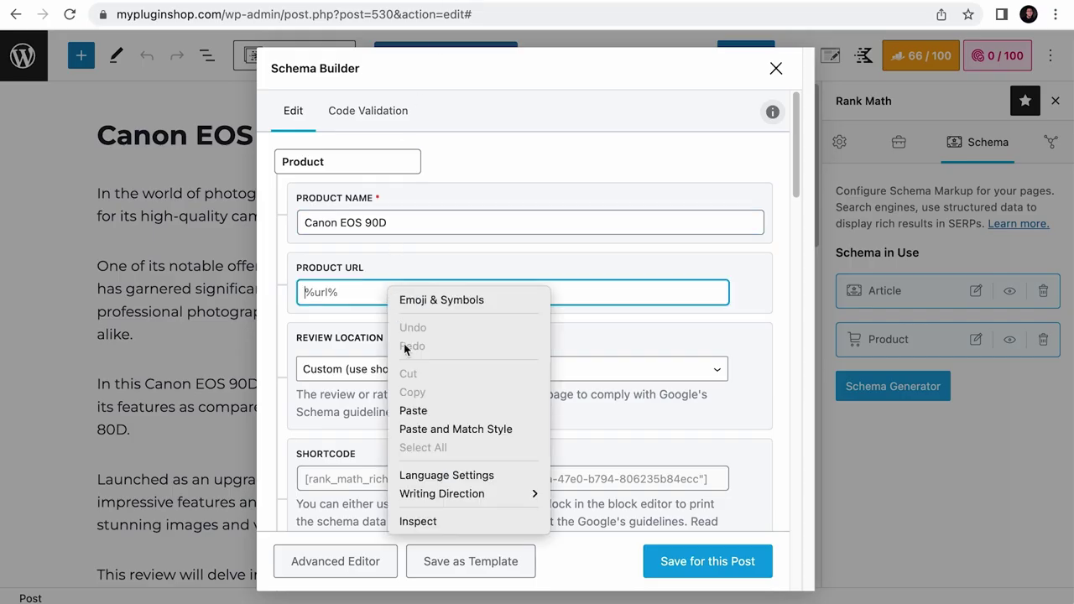
left_click(413, 410)
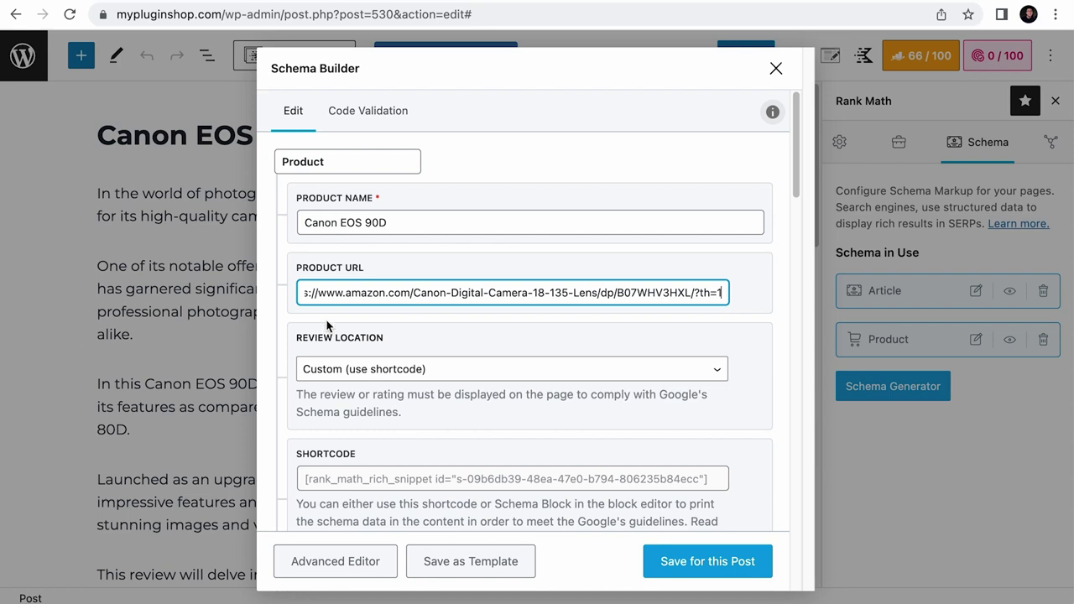
triple_click(375, 294)
key("BackSpace")
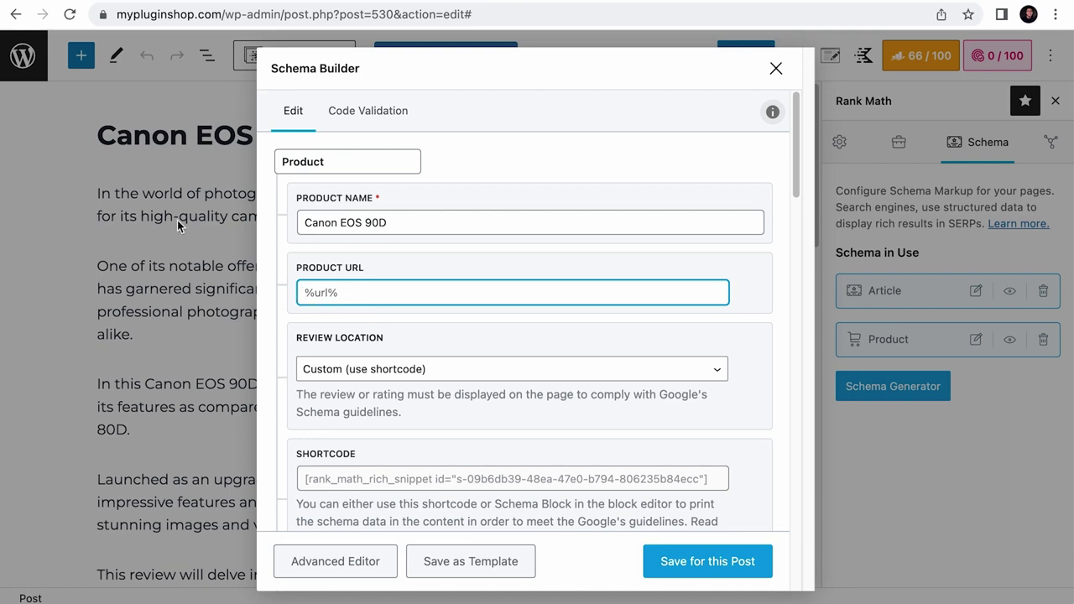
key("super+z")
scroll(445, 371, "down", 1)
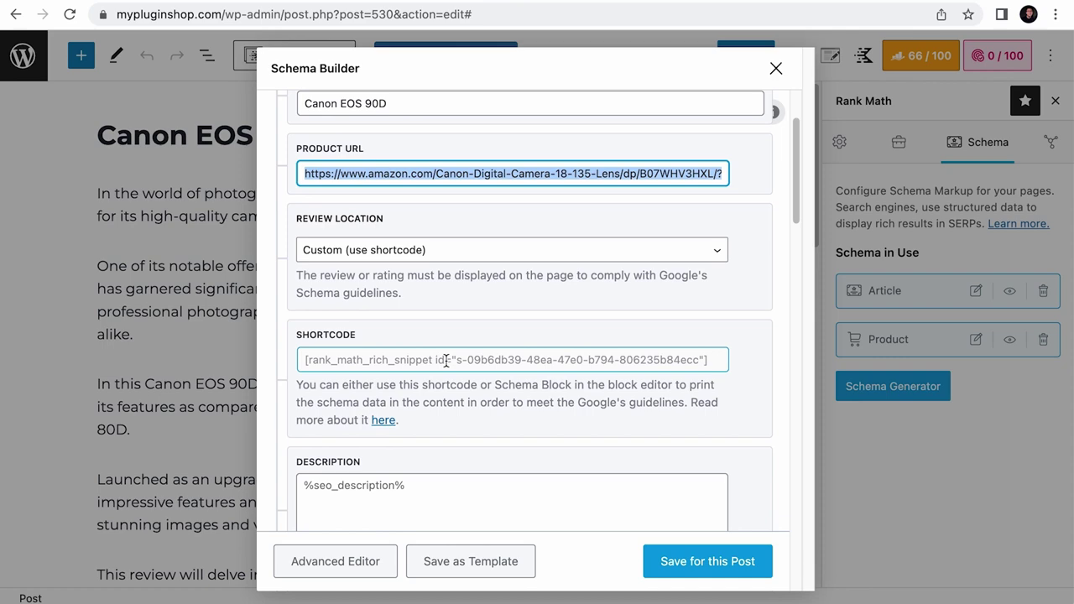
scroll(478, 362, "down", 10)
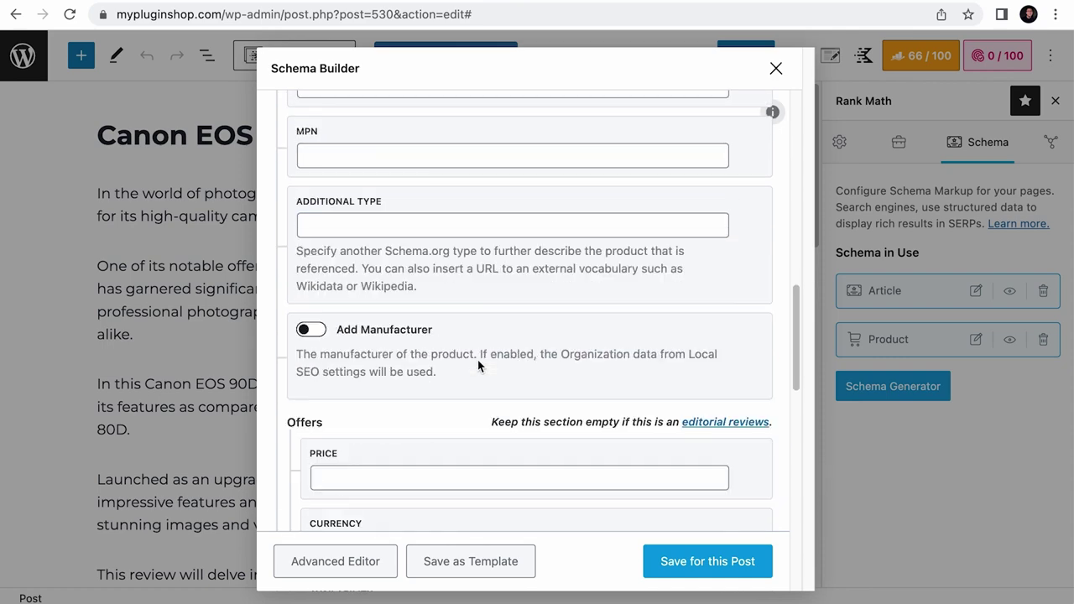
scroll(478, 366, "down", 10)
scroll(478, 366, "up", 12)
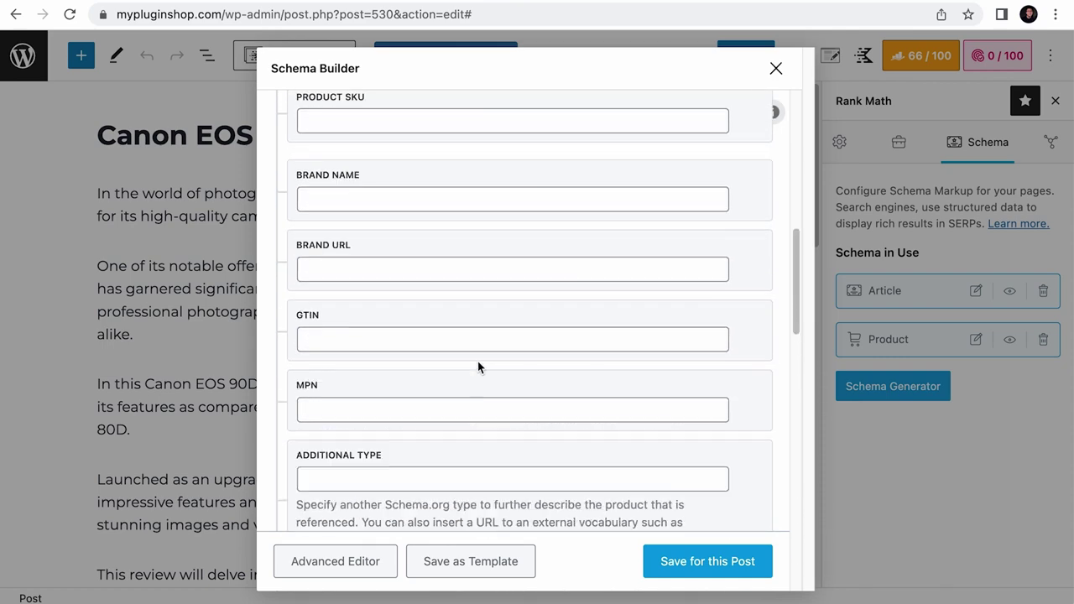
scroll(478, 363, "up", 6)
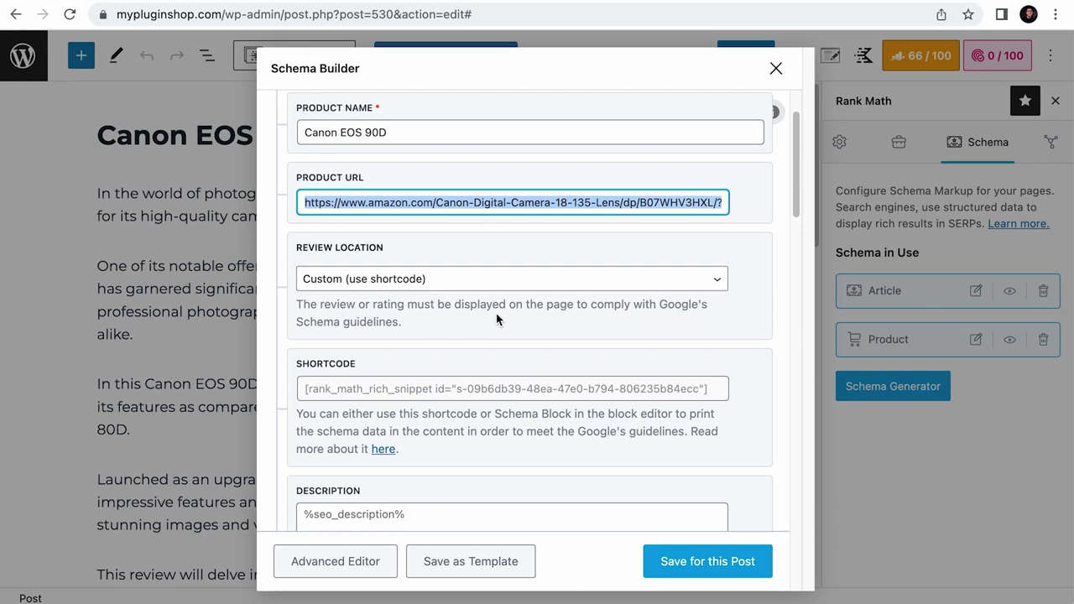
left_click(471, 279)
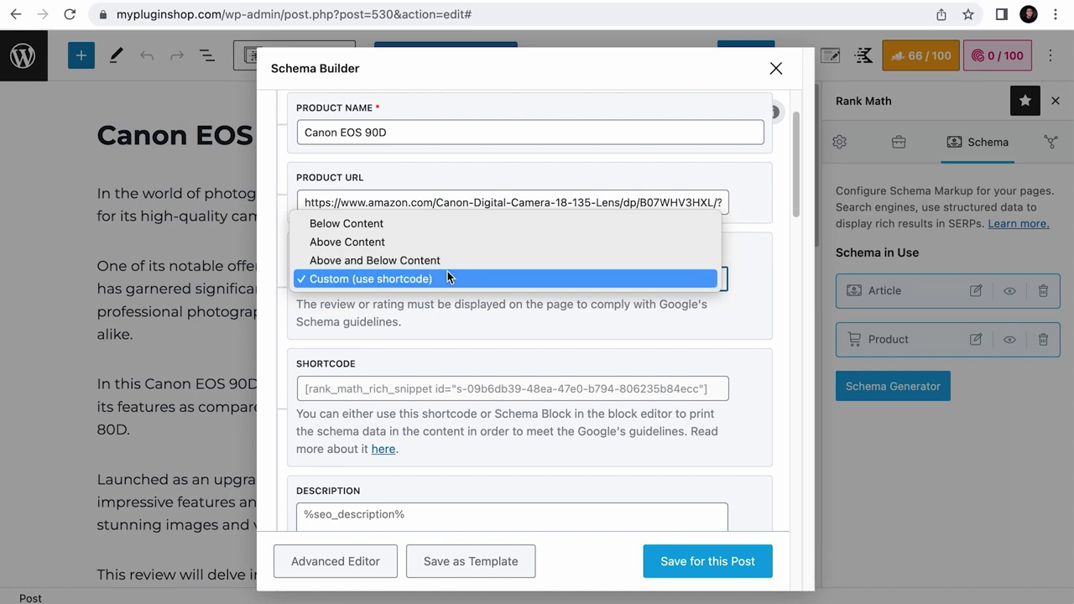
left_click(401, 285)
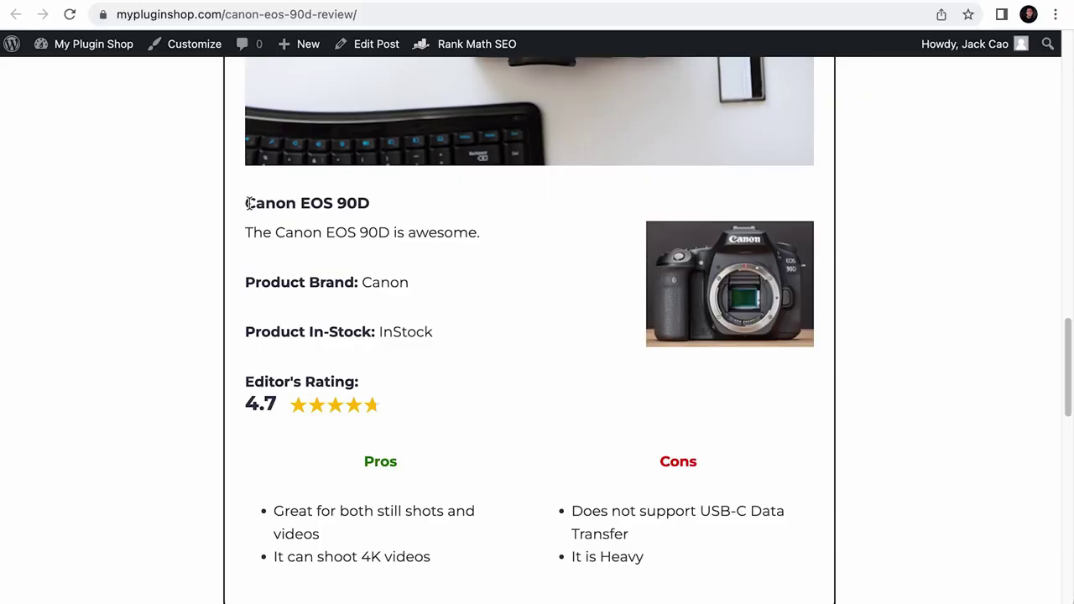
left_click_drag(247, 204, 351, 396)
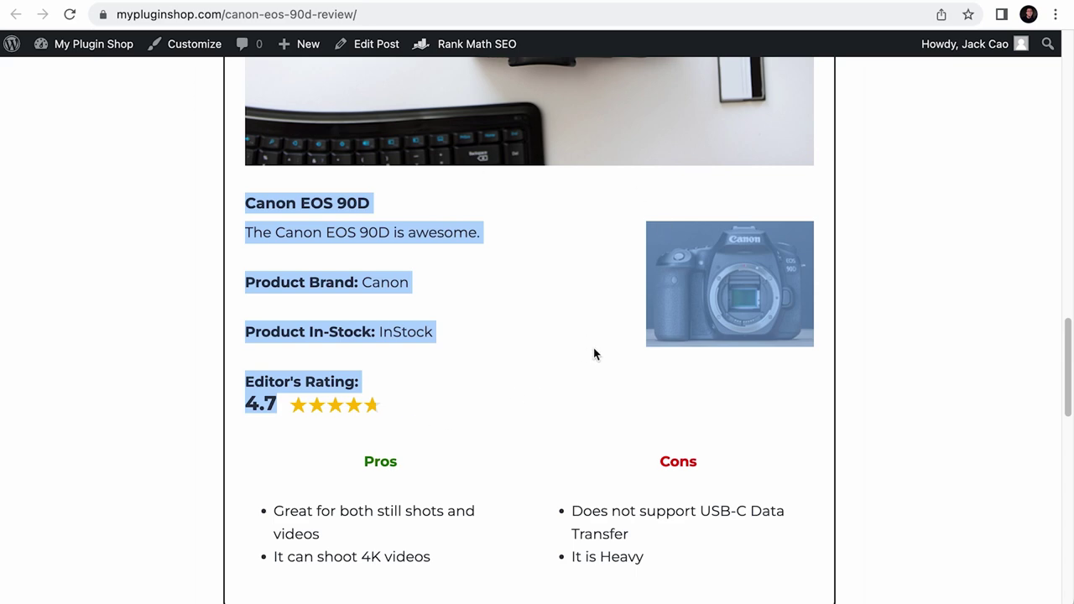
scroll(593, 347, "down", 3)
scroll(460, 224, "up", 7)
scroll(460, 224, "down", 3)
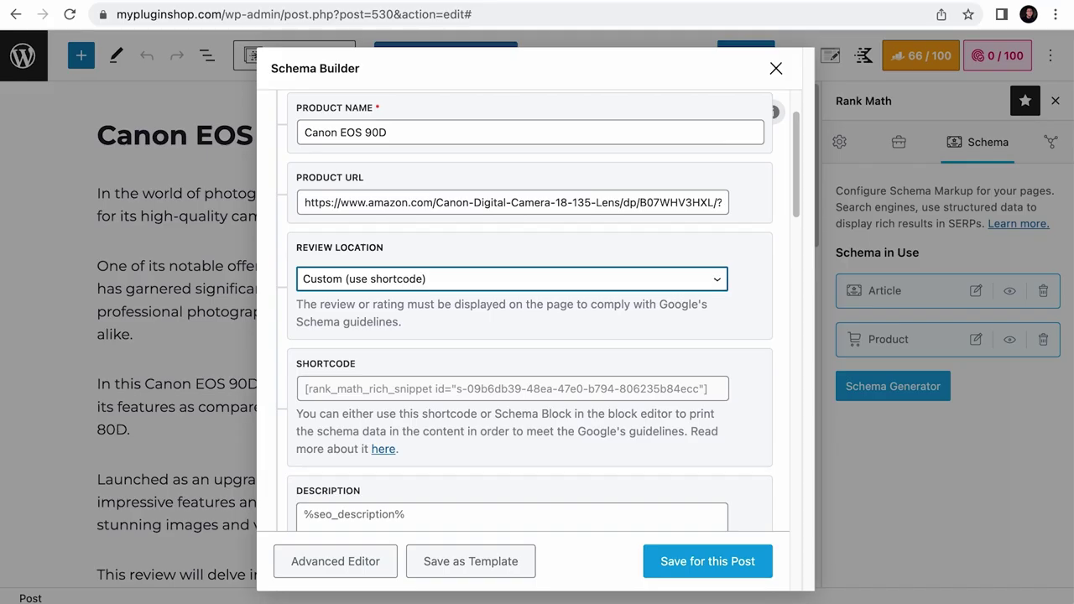
scroll(408, 228, "down", 3)
- Save the Product schema changes and review the post's search snippet editor
left_click(482, 336)
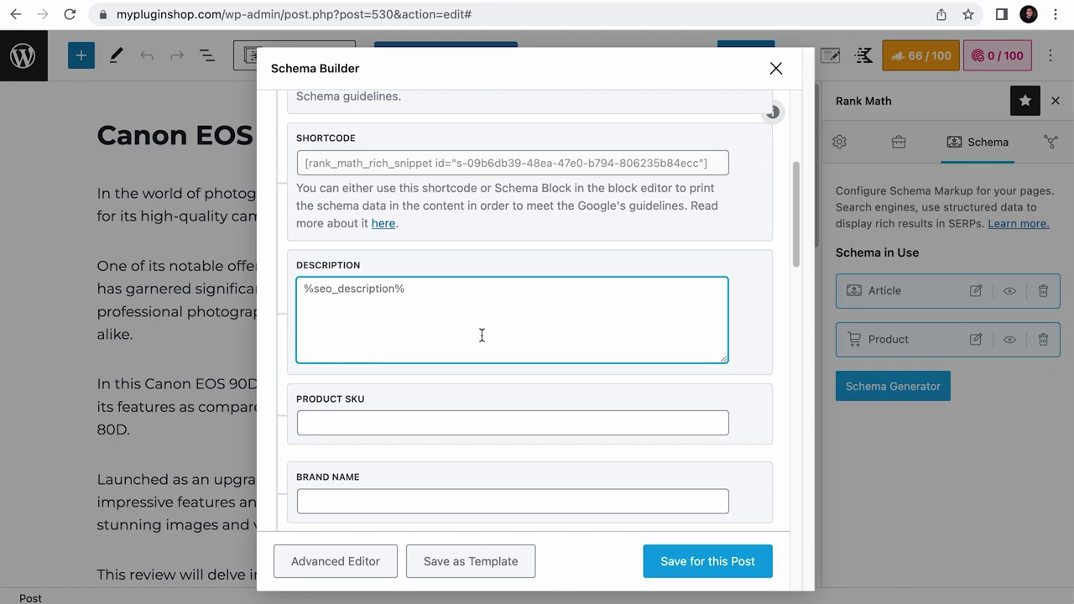
scroll(484, 342, "up", 4)
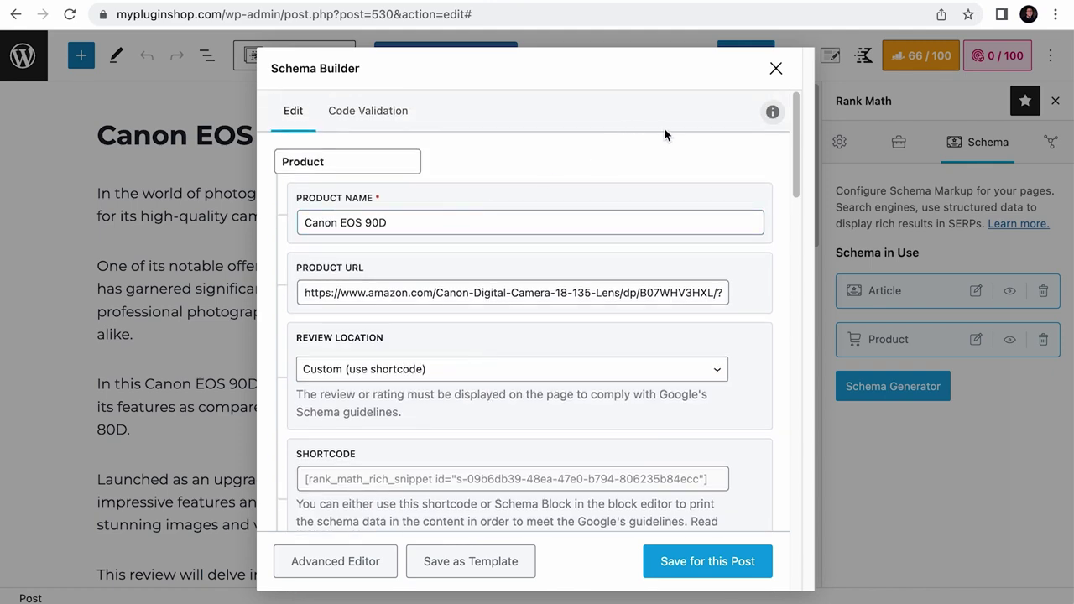
left_click(732, 547)
left_click(839, 142)
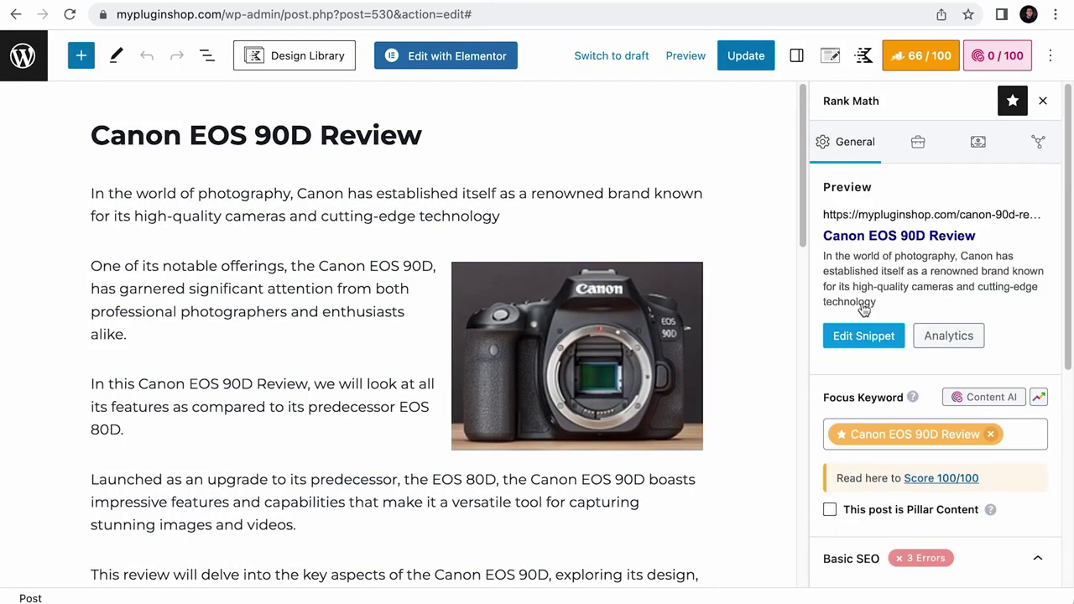
left_click(864, 335)
scroll(546, 345, "down", 1)
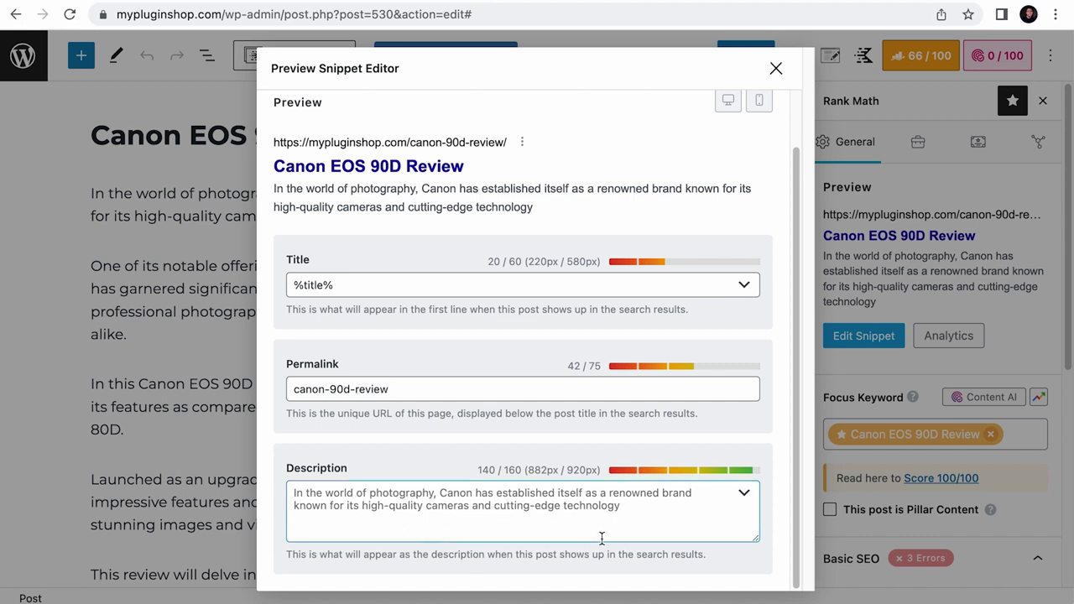
left_click(775, 68)
- Replace the %seo_description% Description with the pasted sentence comparing the EOS 90D with the EOS 80D
left_click(991, 147)
left_click(975, 339)
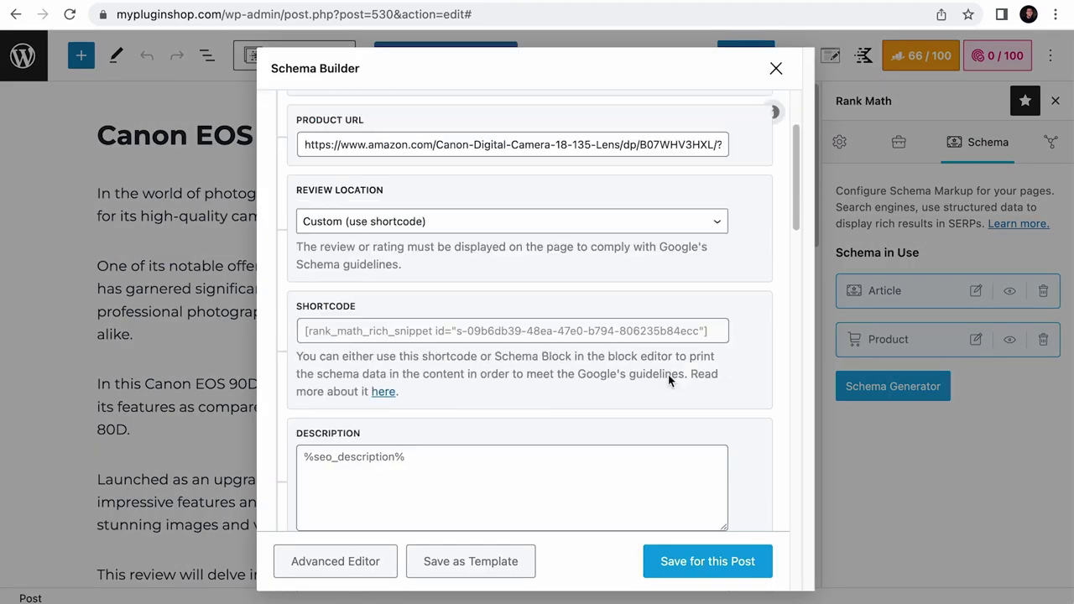
scroll(668, 374, "down", 3)
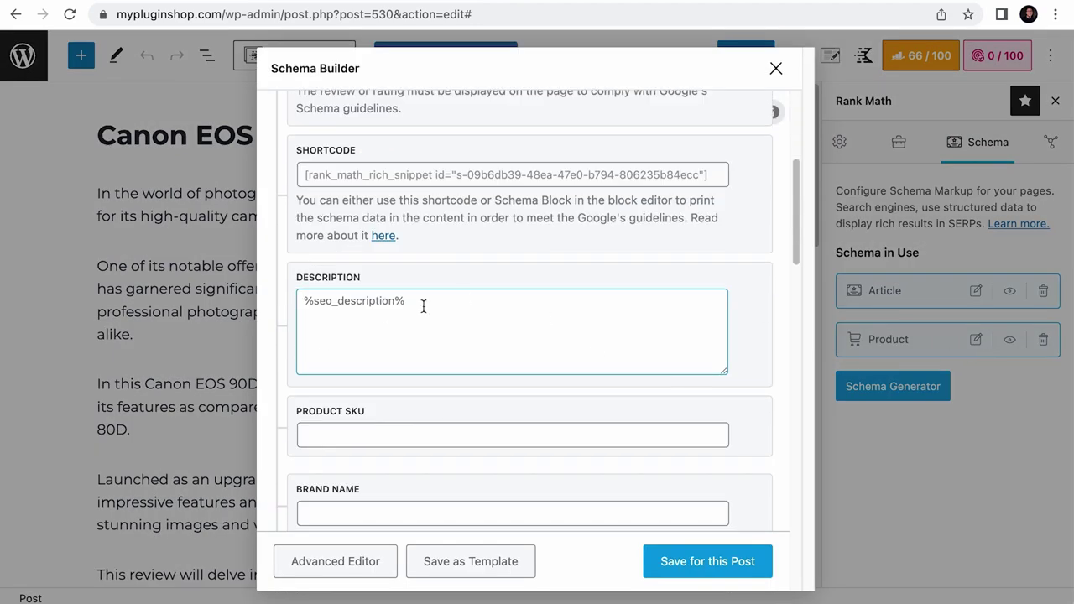
left_click(499, 327)
key("ctrl+a")
type("In this Canon EOS 90D Review, we will look at all its features as compared to its predecessor EOS 80D.")
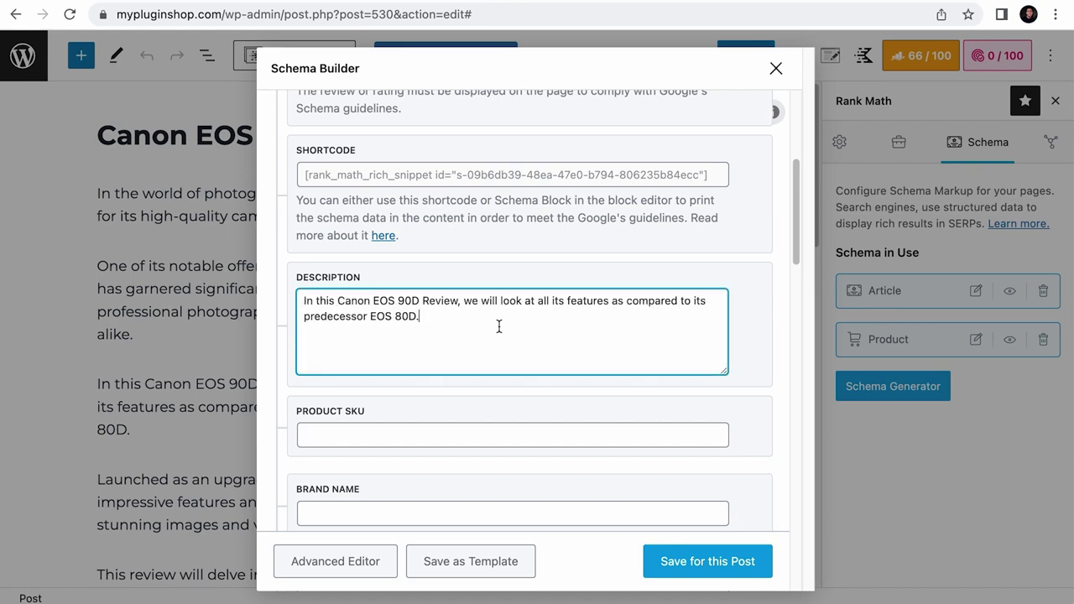
scroll(499, 326, "down", 2)
left_click(491, 315)
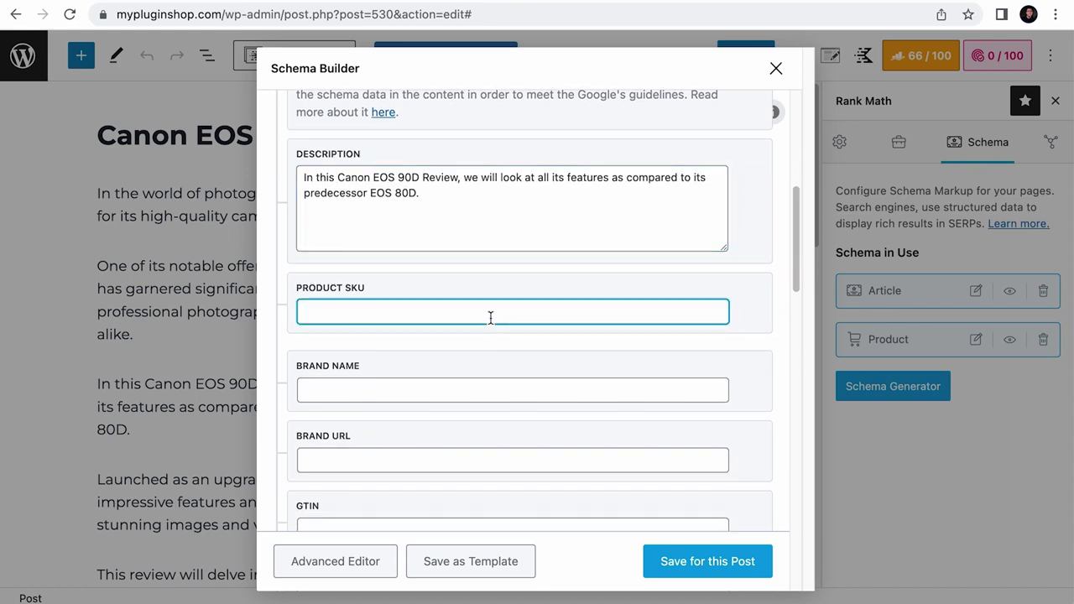
- Look over the Product SKU field, then enter 'Canon' as the Brand Name
left_click_drag(346, 294, 367, 294)
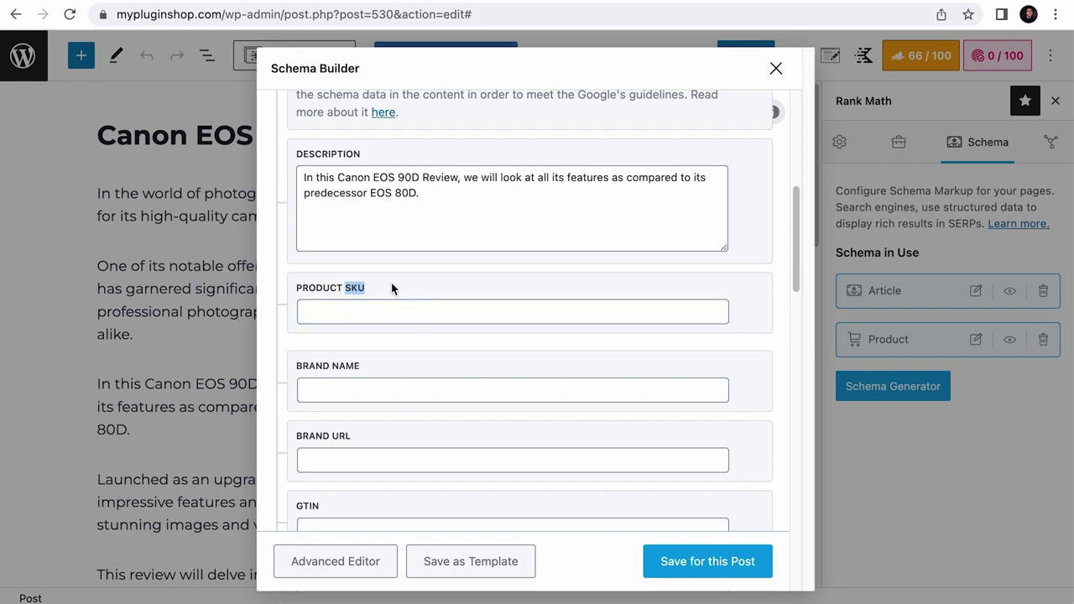
left_click(395, 313)
left_click(396, 313)
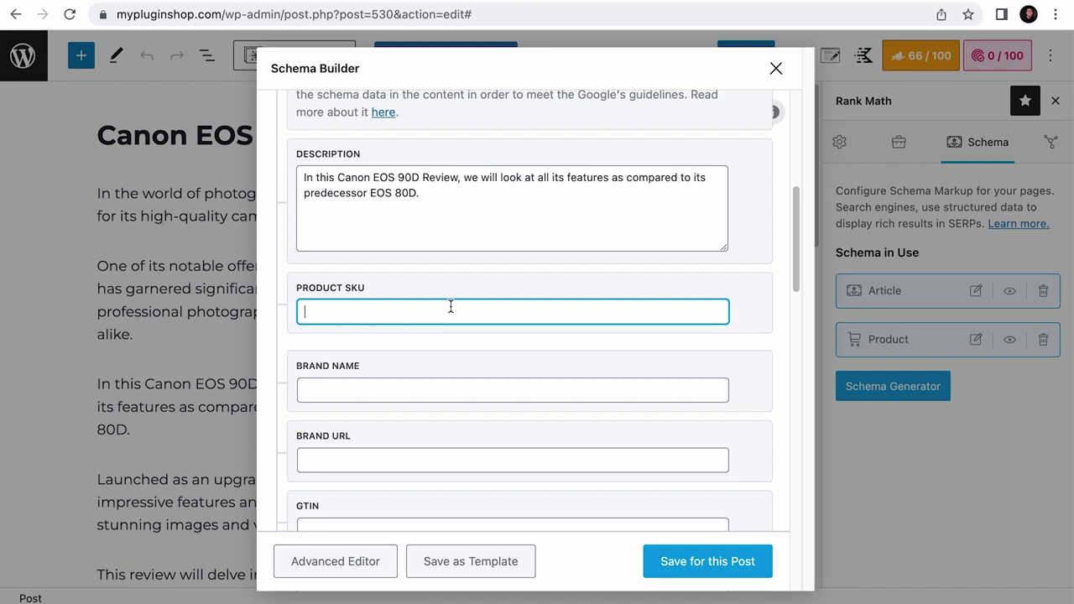
scroll(417, 311, "down", 1)
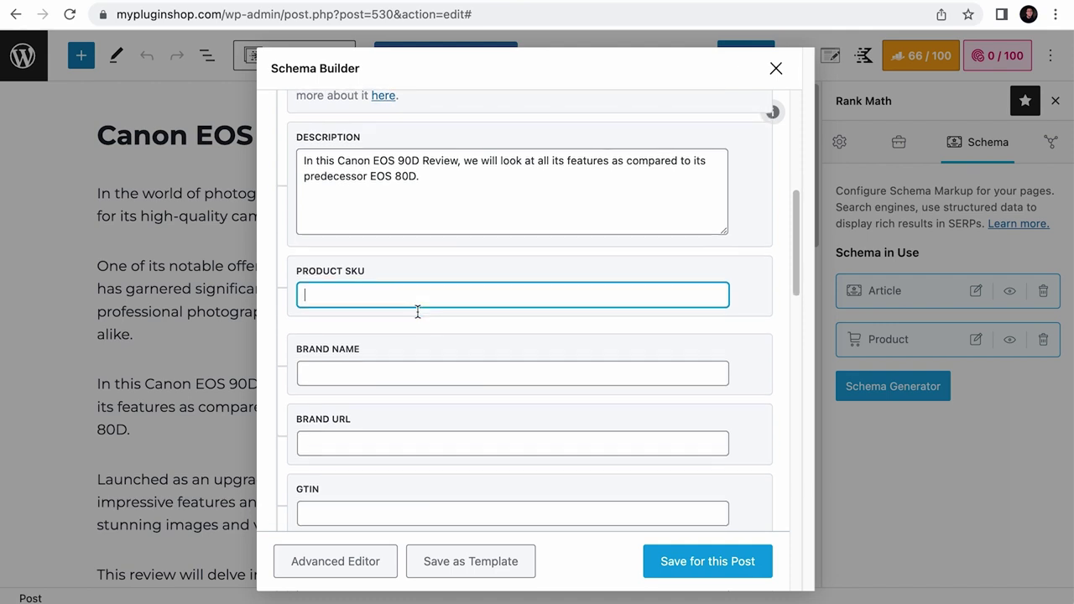
scroll(418, 312, "down", 1)
scroll(418, 314, "down", 3)
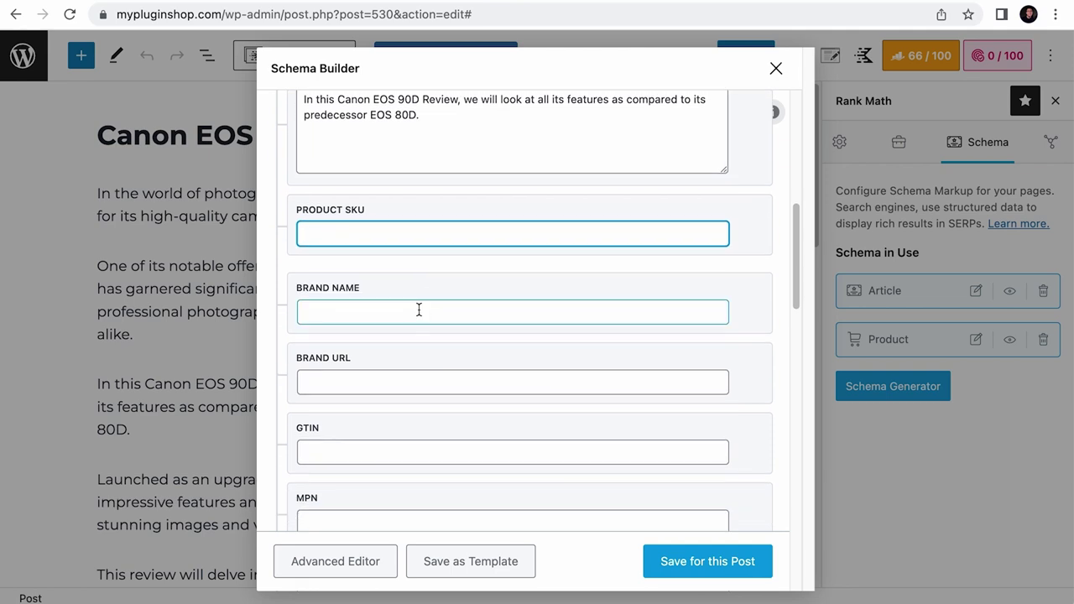
left_click(356, 311)
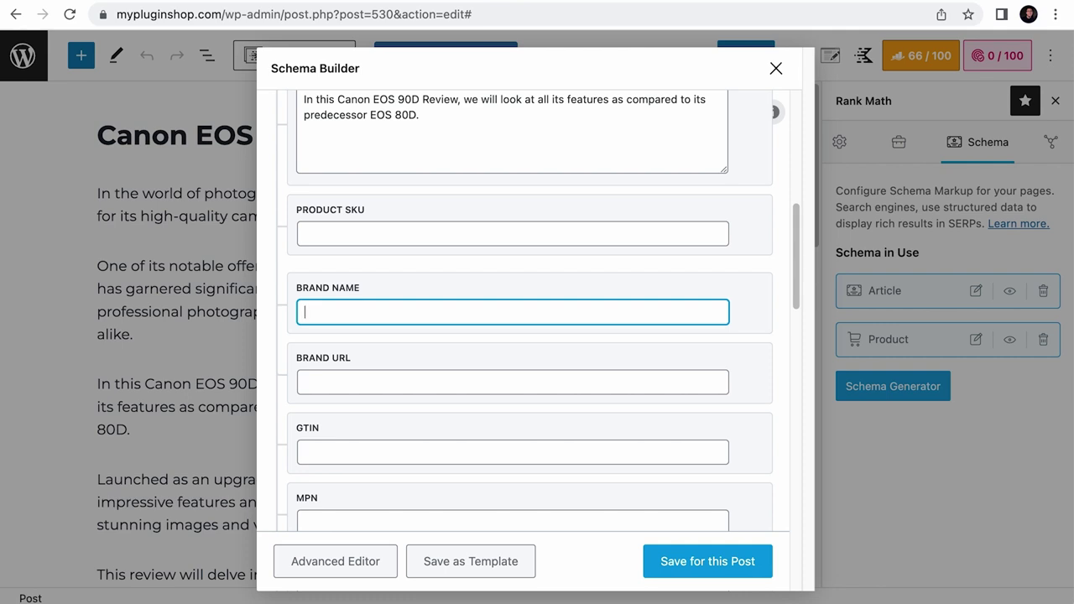
type("Canon")
left_click(468, 5)
right_click(370, 21)
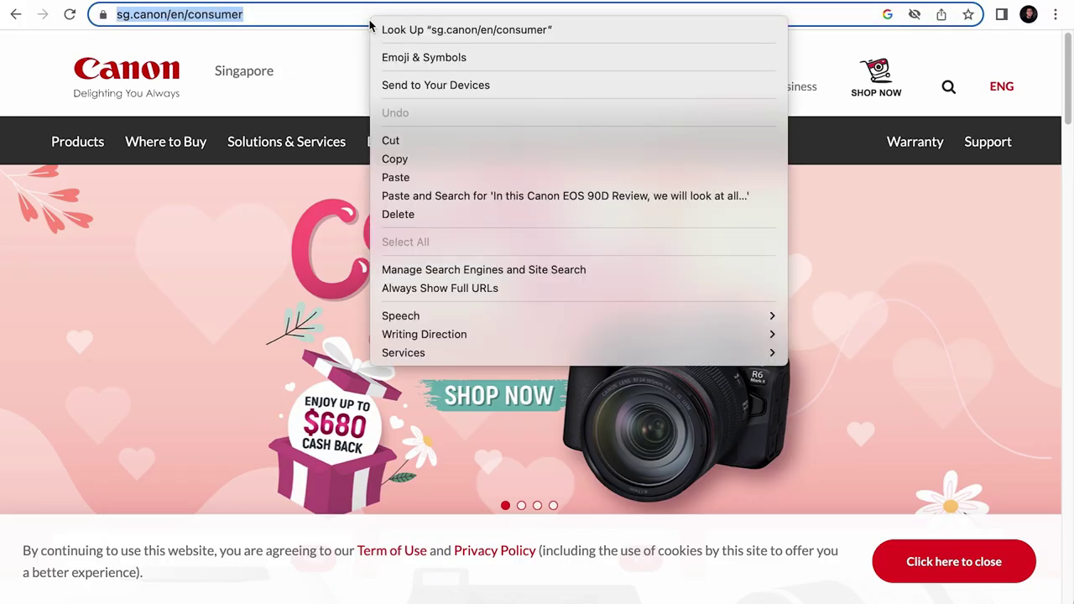
left_click(399, 167)
key("ctrl+shift+Tab")
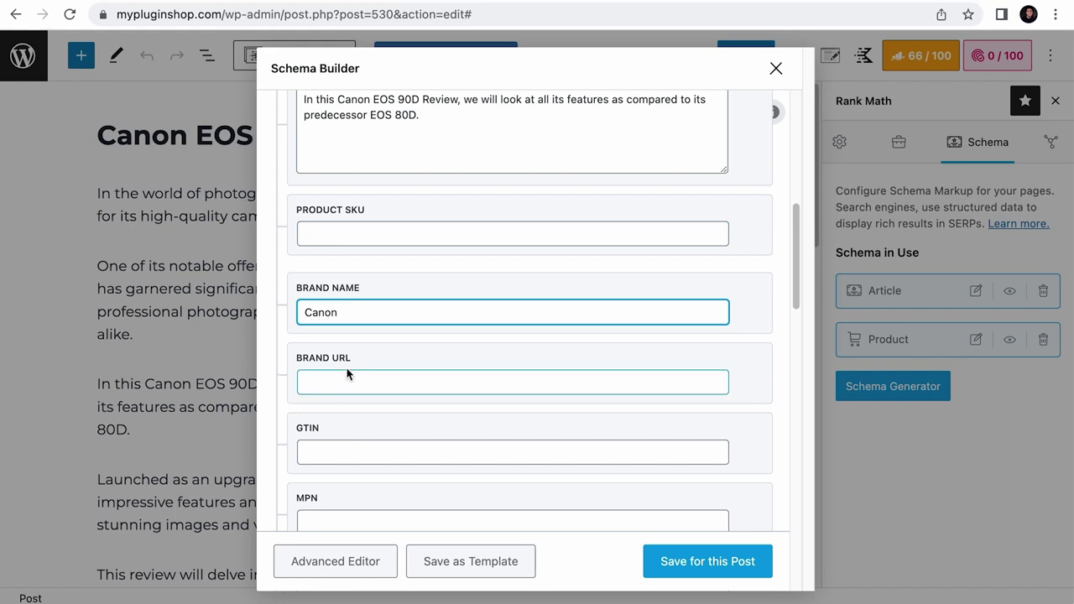
right_click(349, 376)
left_click(388, 491)
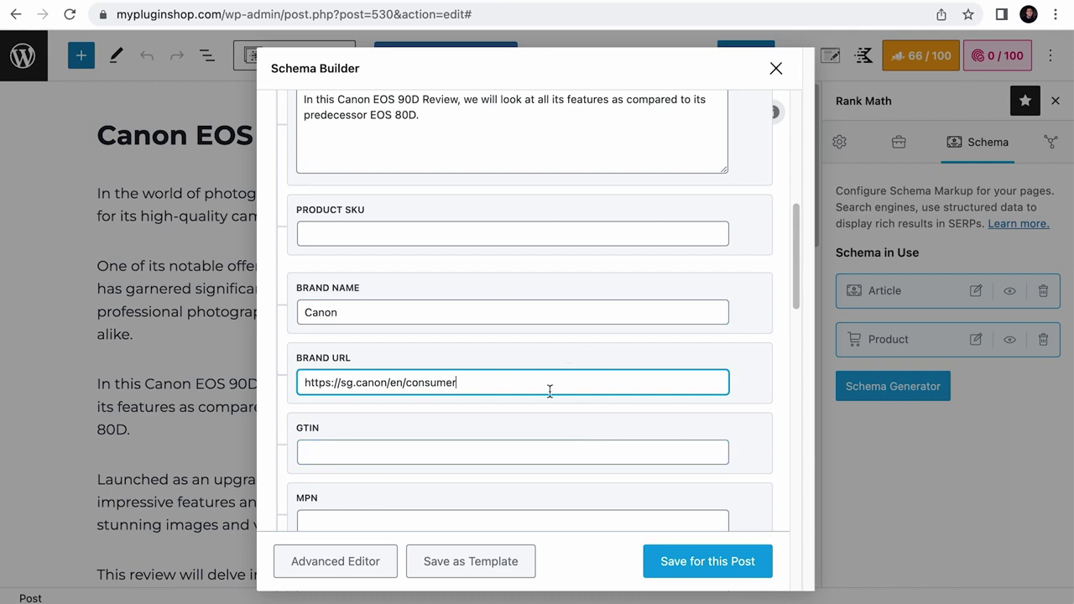
scroll(550, 390, "down", 2)
left_click(483, 301)
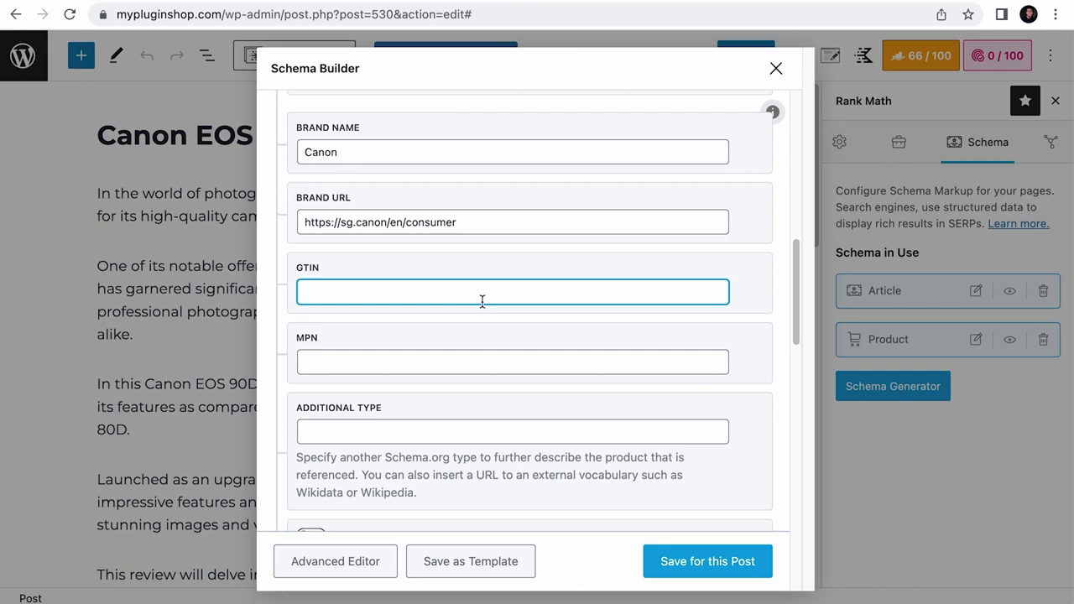
left_click_drag(292, 269, 324, 277)
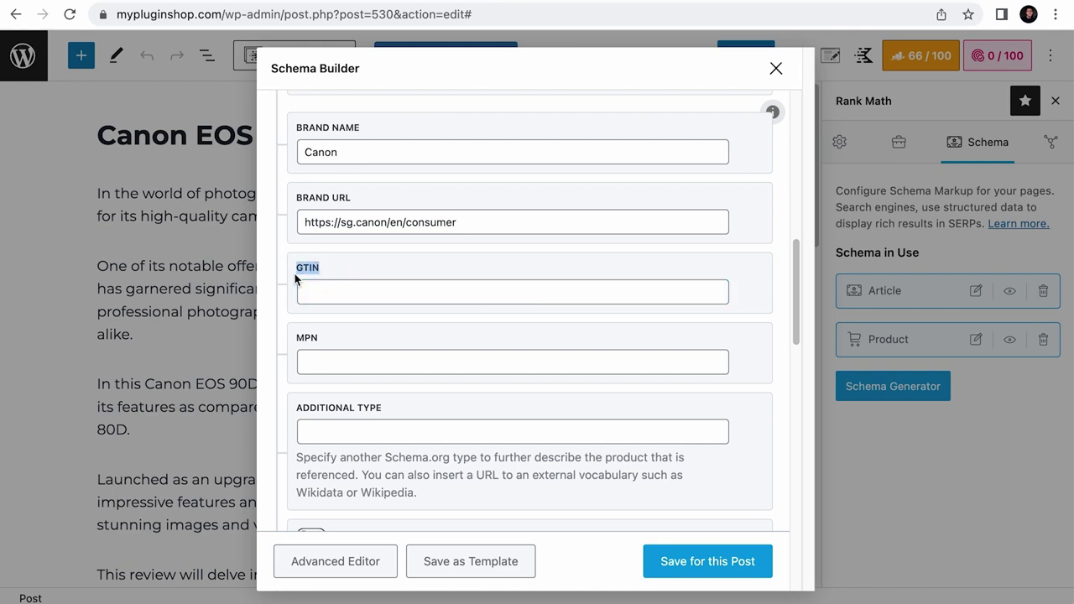
left_click(411, 300)
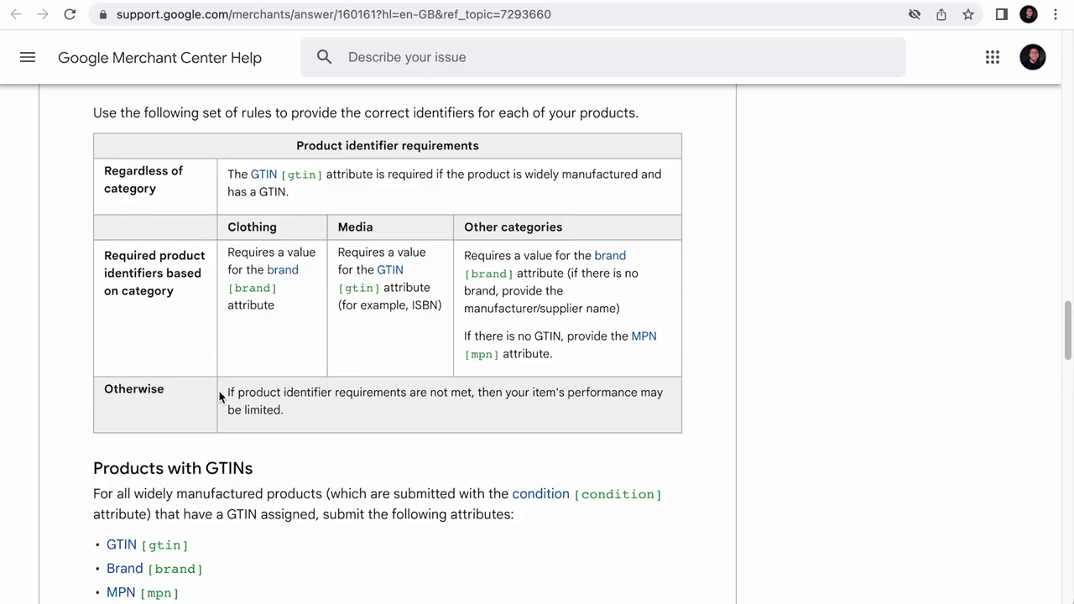
left_click_drag(228, 392, 295, 414)
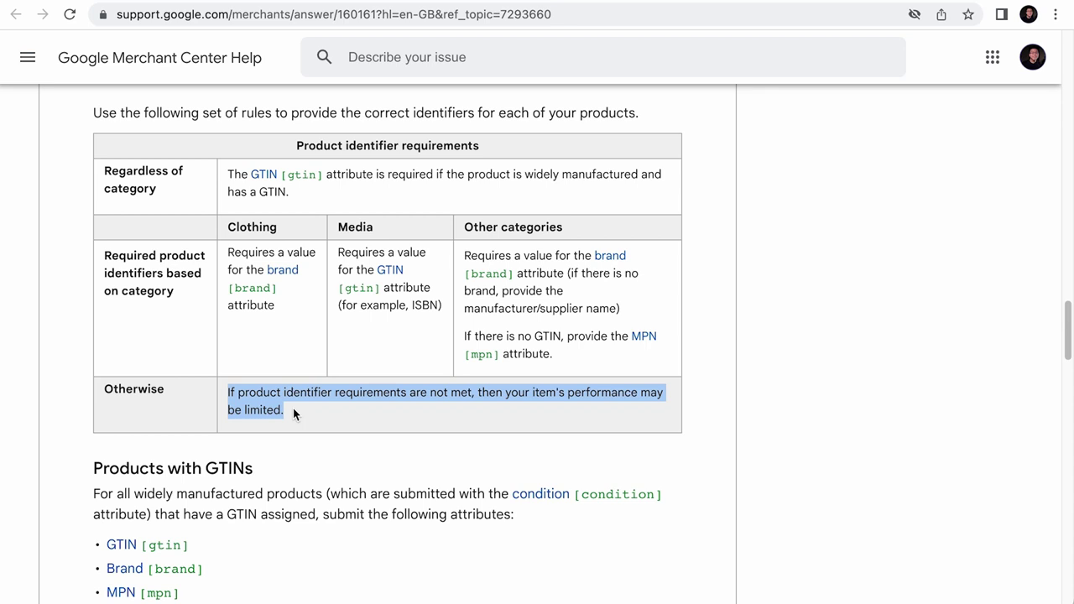
left_click_drag(228, 173, 294, 201)
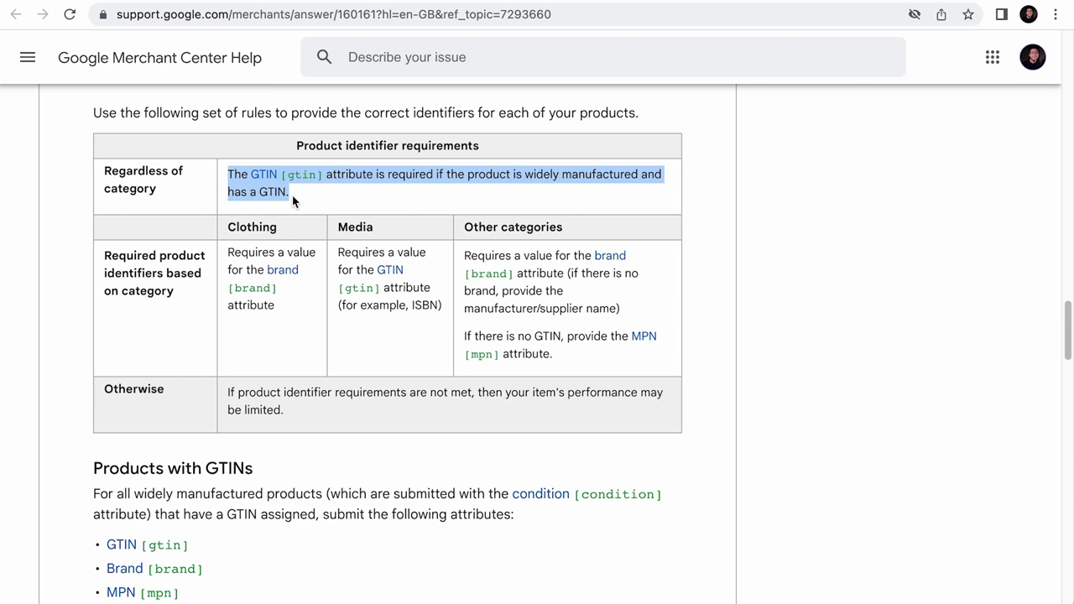
left_click_drag(334, 254, 422, 327)
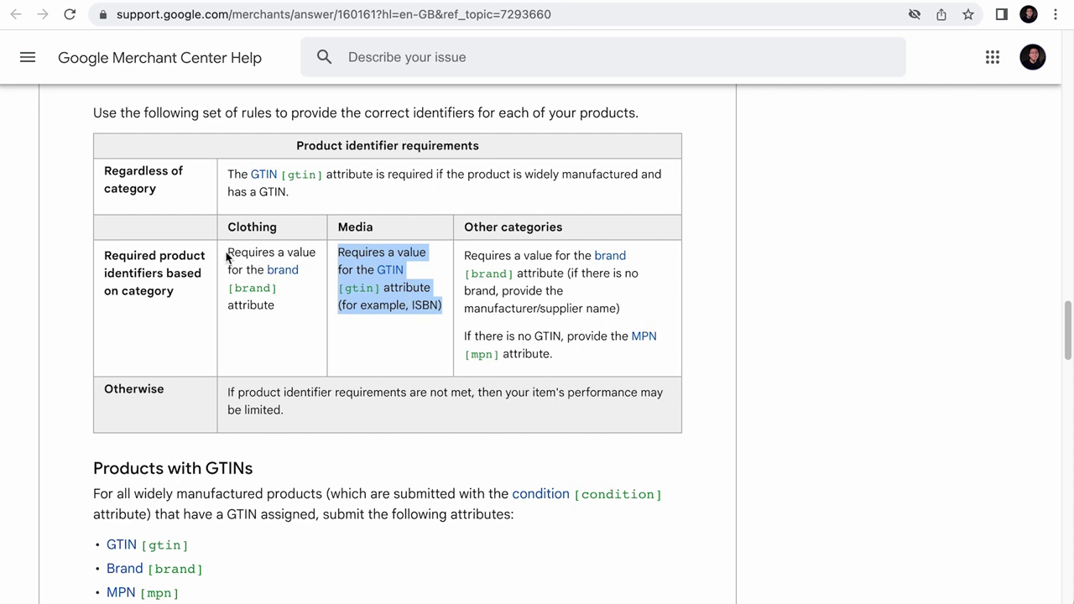
left_click_drag(227, 251, 279, 306)
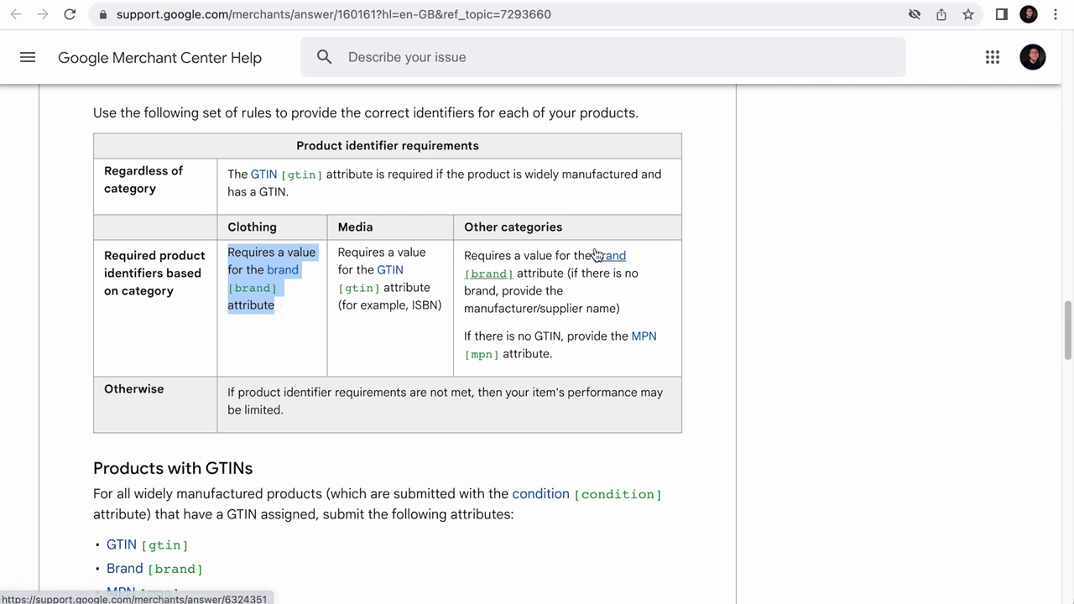
left_click_drag(464, 337, 565, 361)
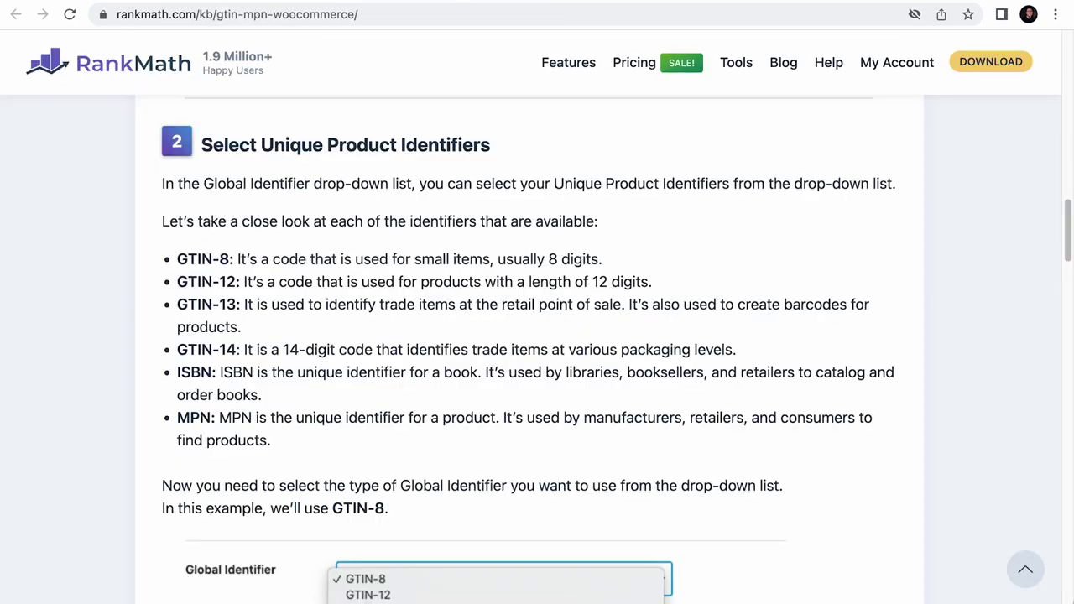
left_click(484, 14)
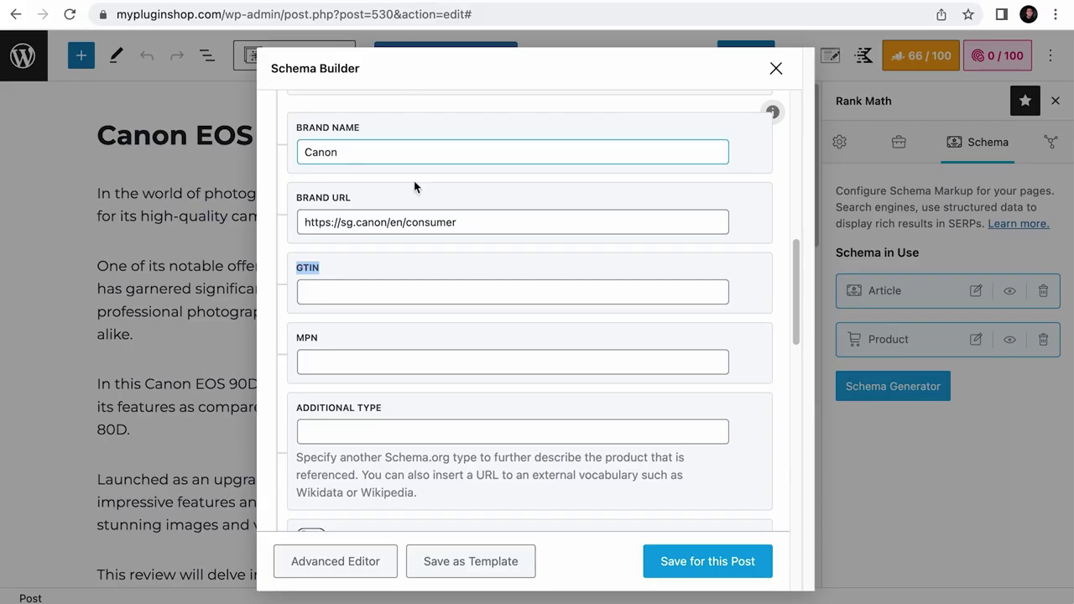
left_click(422, 290)
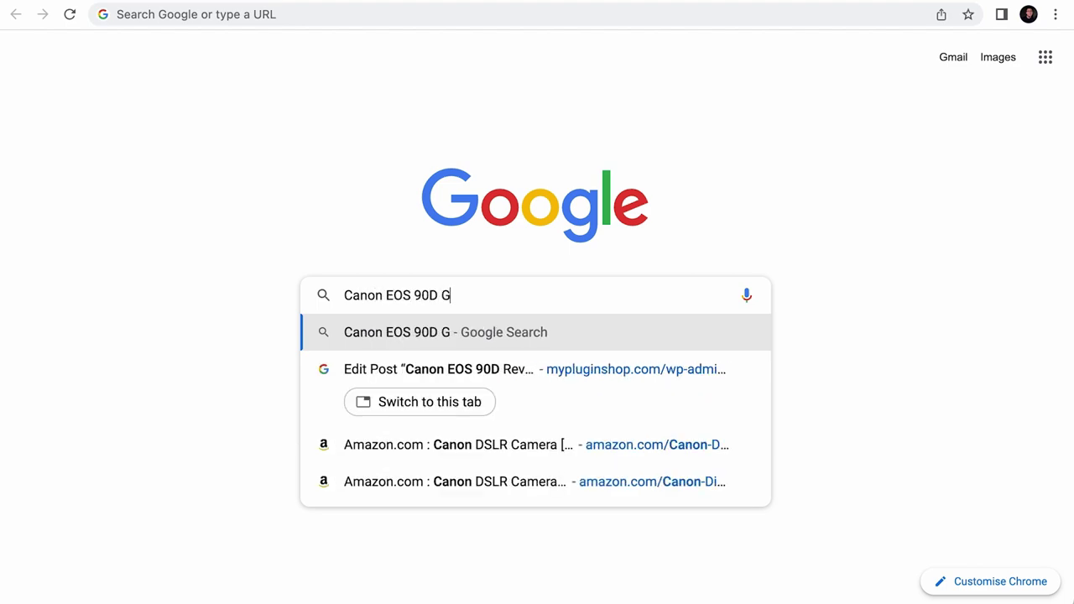
- Search Google for 'Canon EOS 90D GTIN' and open the UPCitemdb entry for the 90D lens kit
type("TIN")
key("Return")
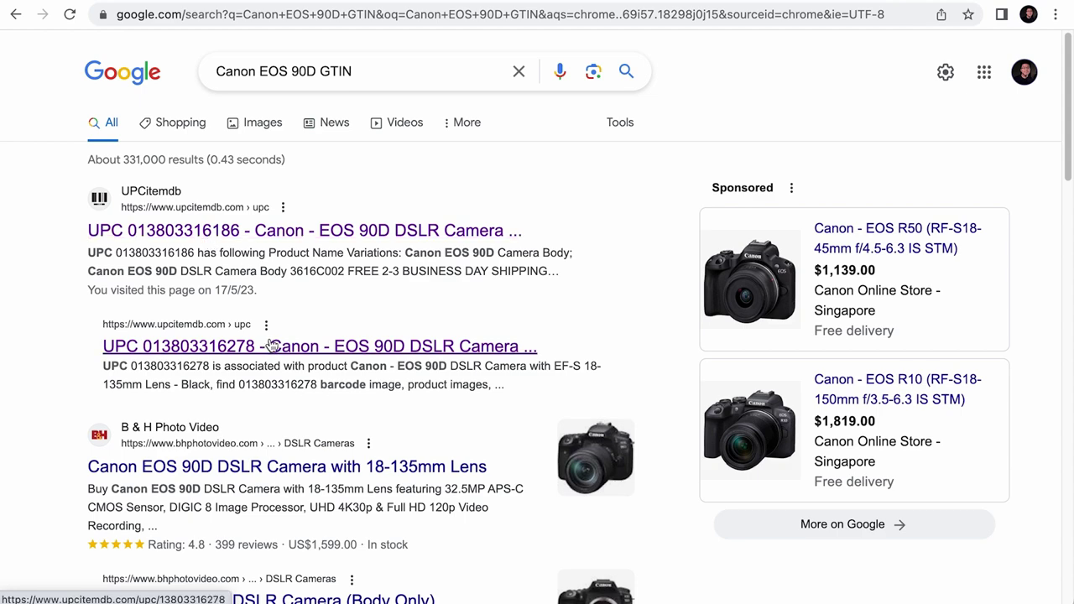
left_click(118, 238)
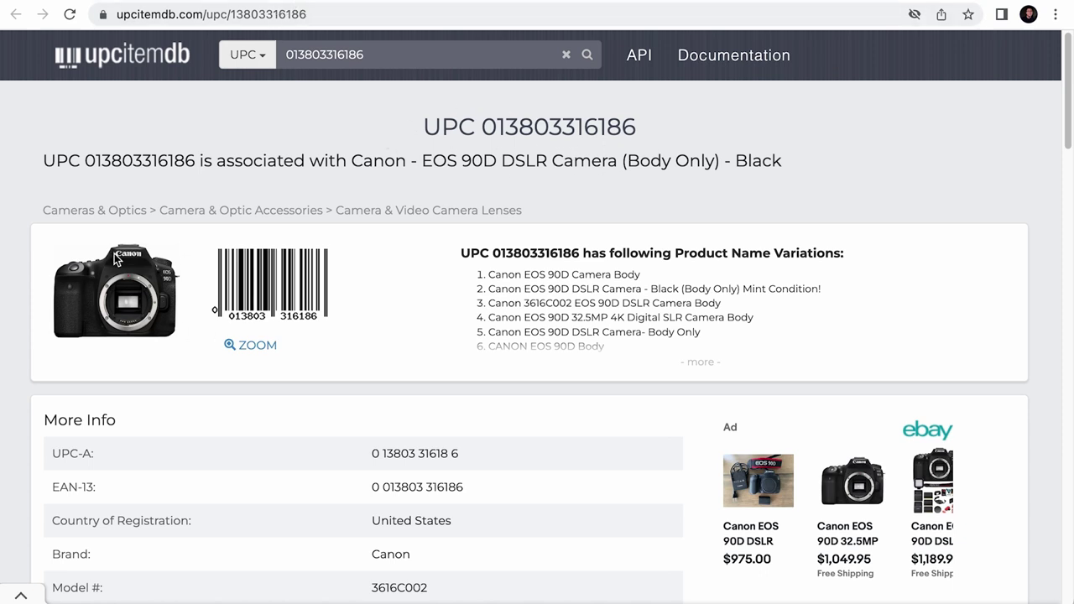
left_click(357, 3)
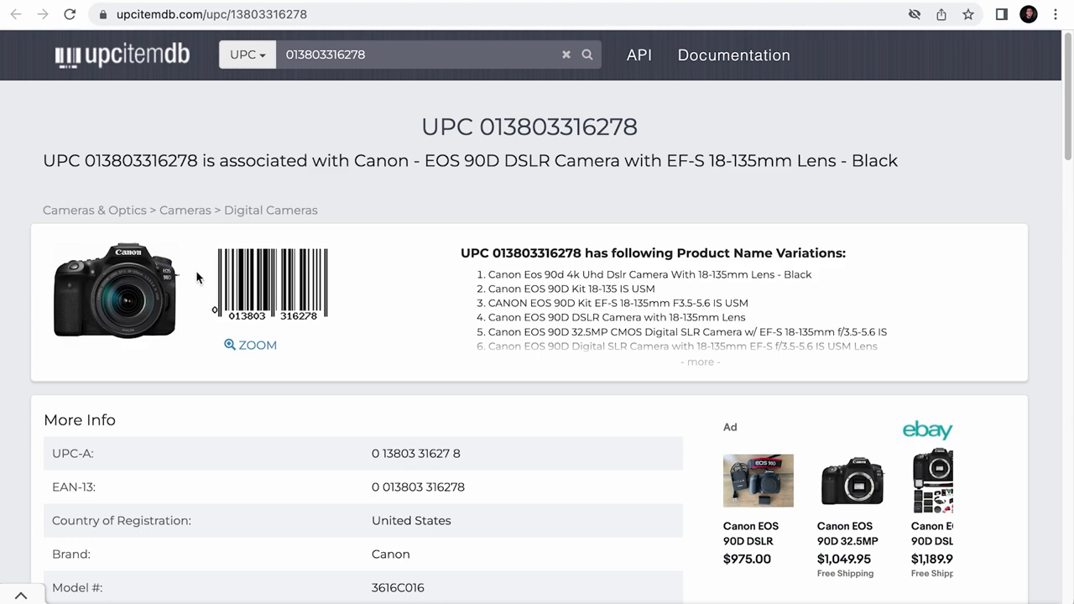
left_click(209, 7)
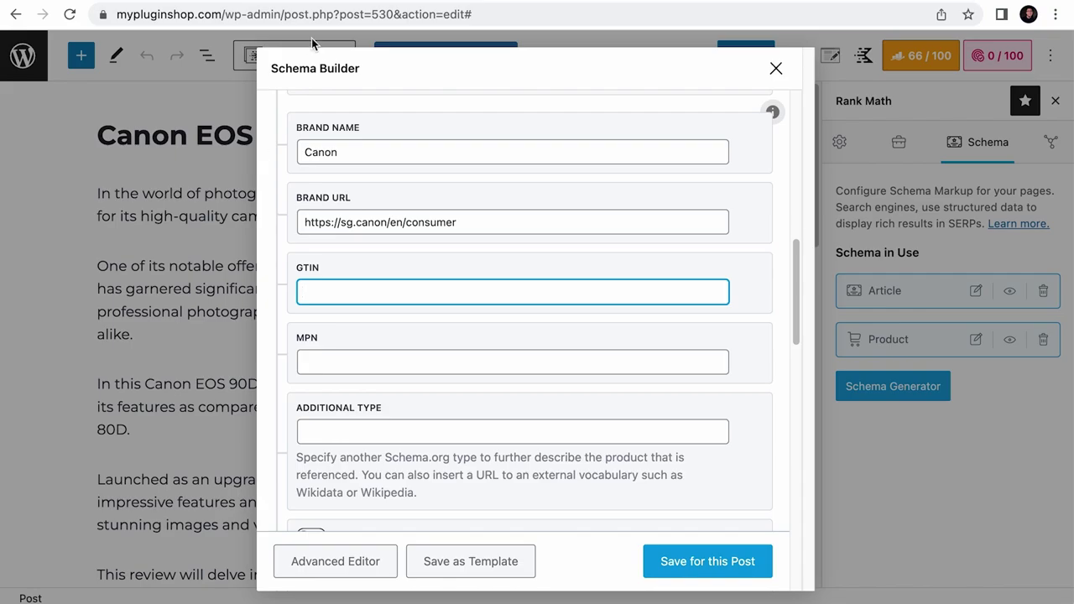
left_click(311, 4)
left_click_drag(421, 126, 646, 137)
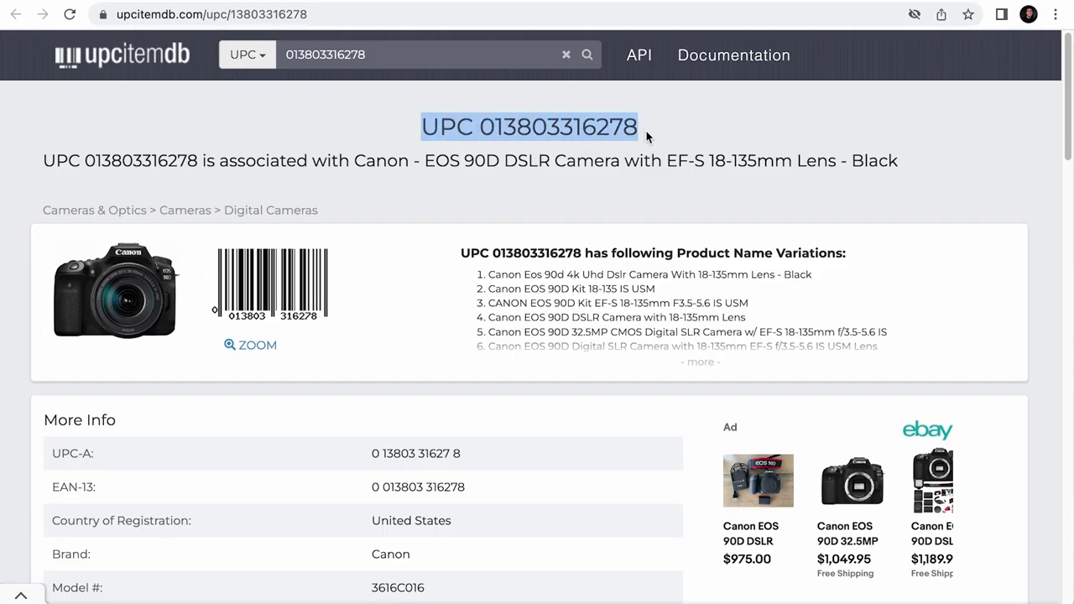
right_click(647, 137)
left_click(651, 168)
left_click(210, 7)
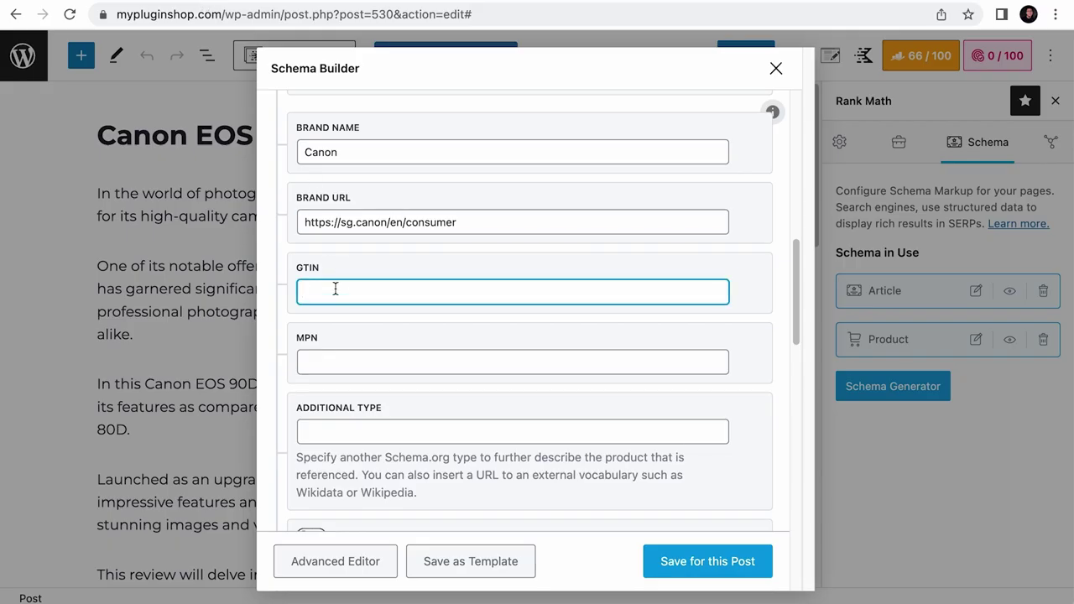
right_click(335, 289)
left_click(368, 416)
scroll(369, 416, "down", 3)
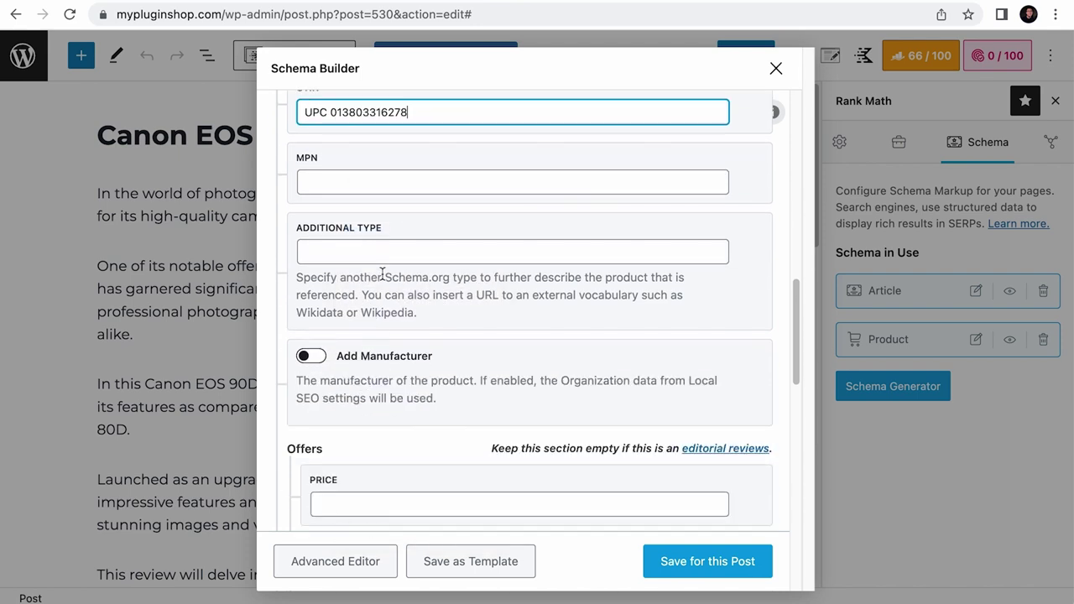
- Copy model number 3616C016 from the Amazon listing into the Product schema's MPN field
left_click(387, 184)
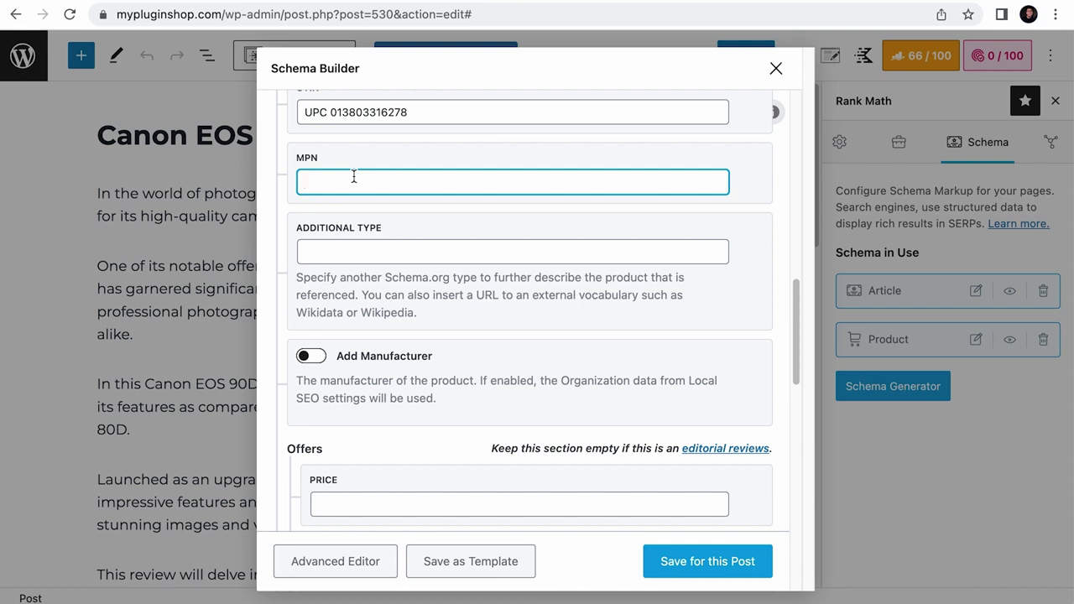
left_click(366, 4)
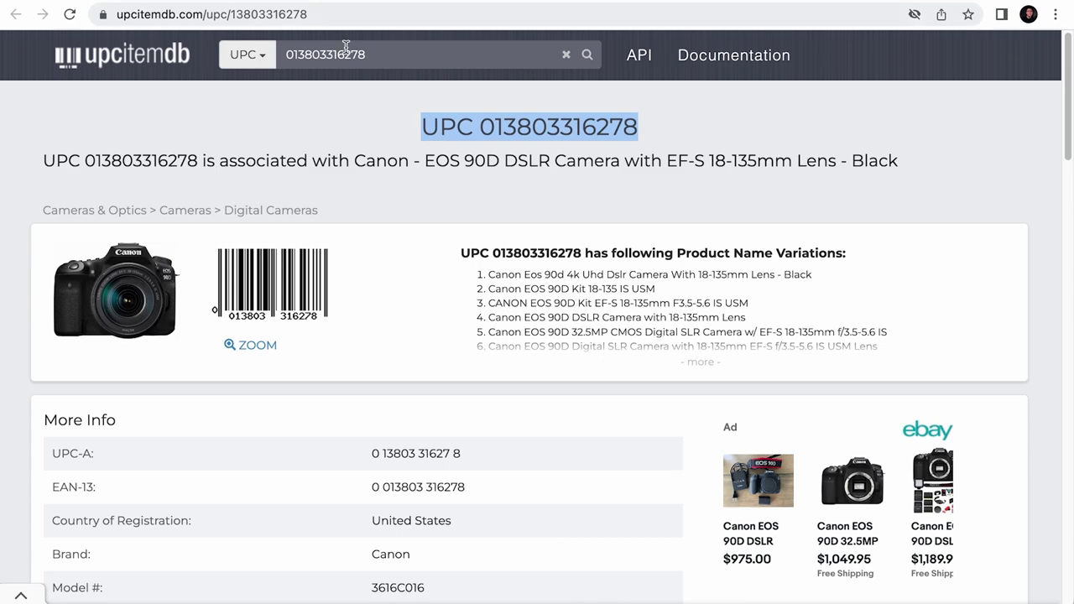
scroll(434, 223, "down", 5)
double_click(377, 228)
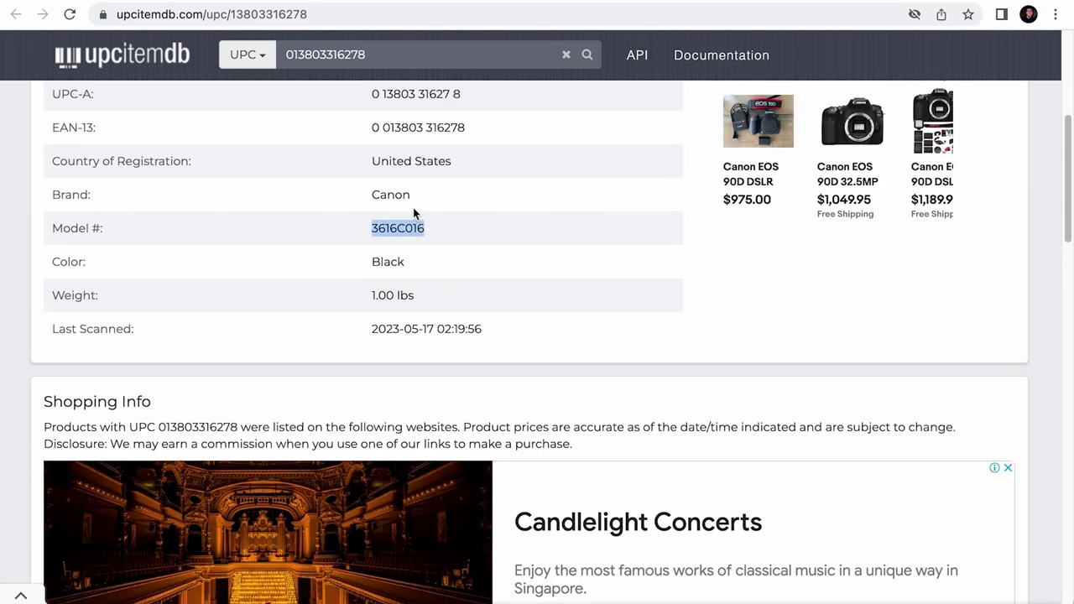
left_click(375, 3)
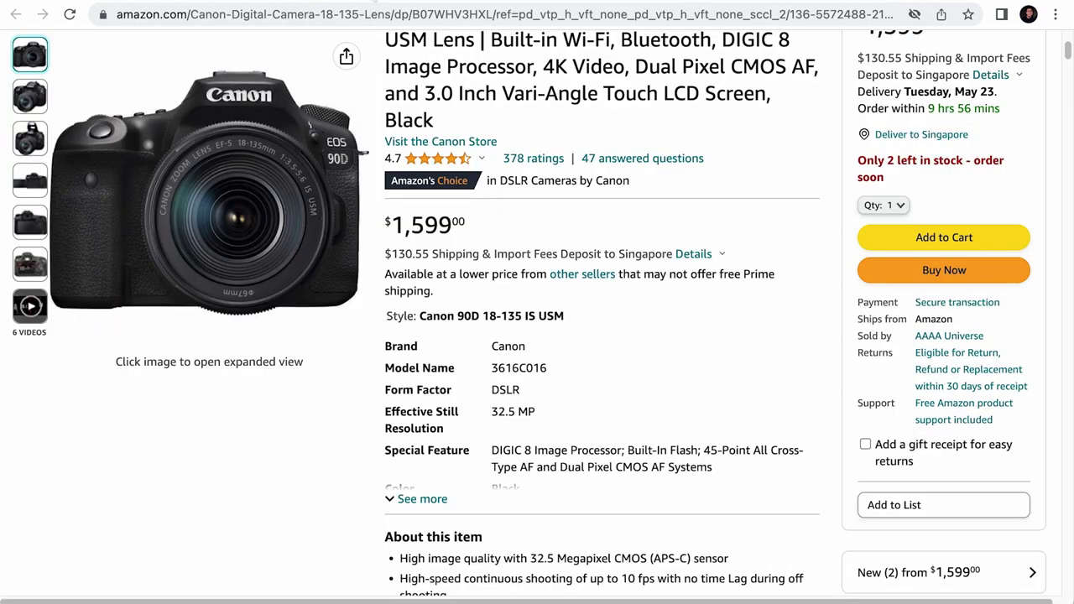
left_click_drag(491, 369, 542, 371)
right_click(539, 372)
left_click(551, 405)
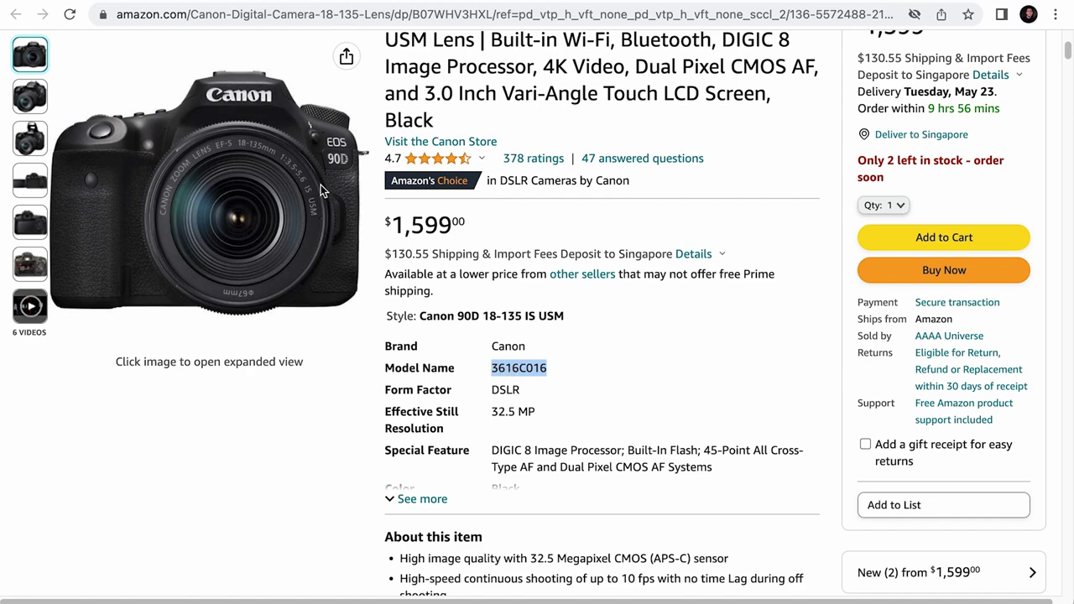
left_click(336, 2)
right_click(347, 178)
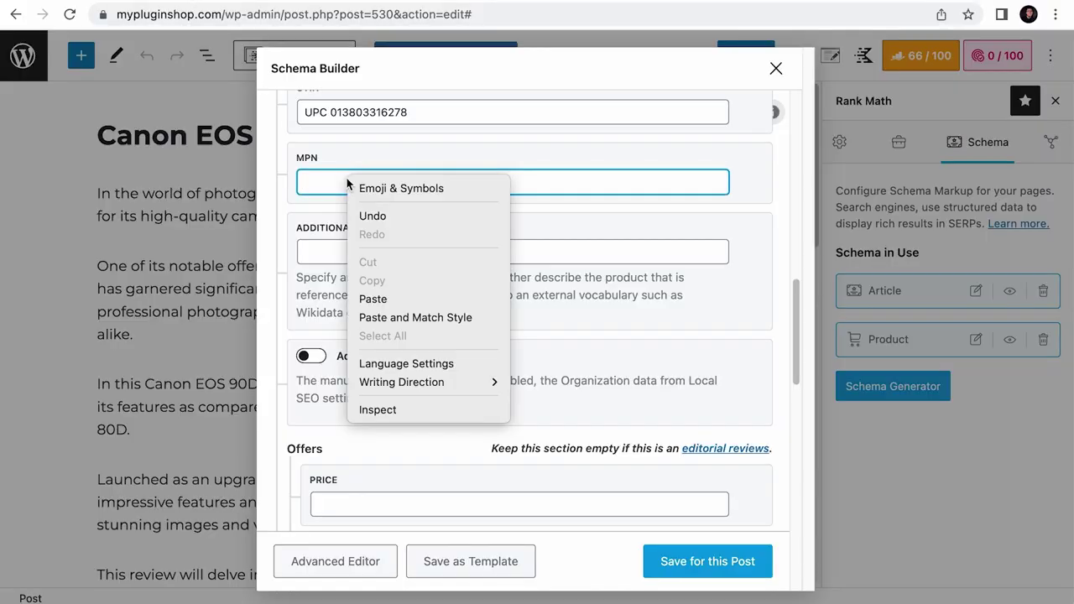
left_click(392, 294)
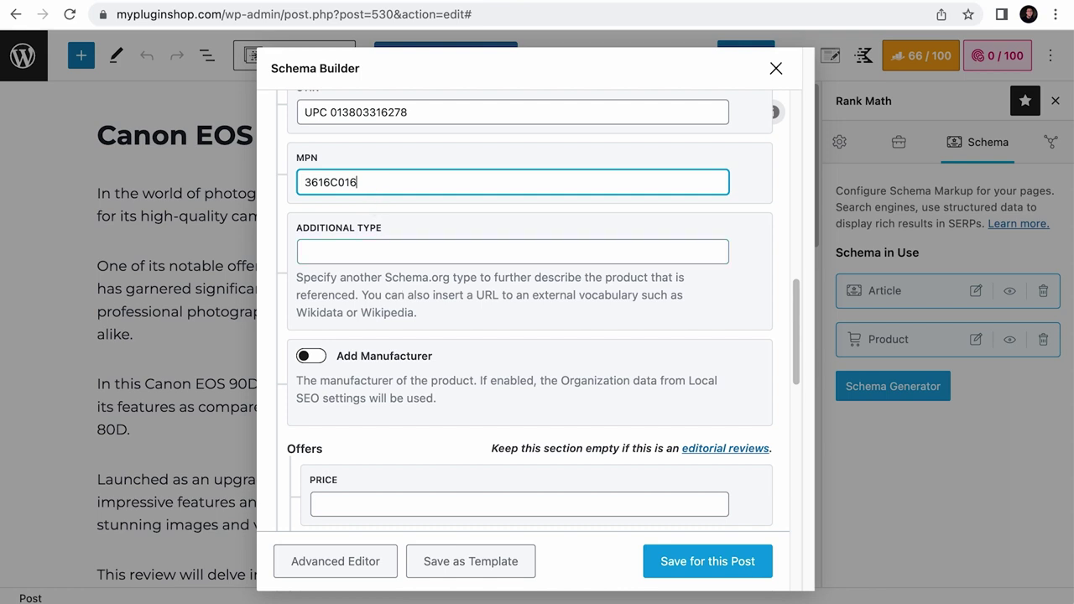
left_click_drag(376, 184, 284, 179)
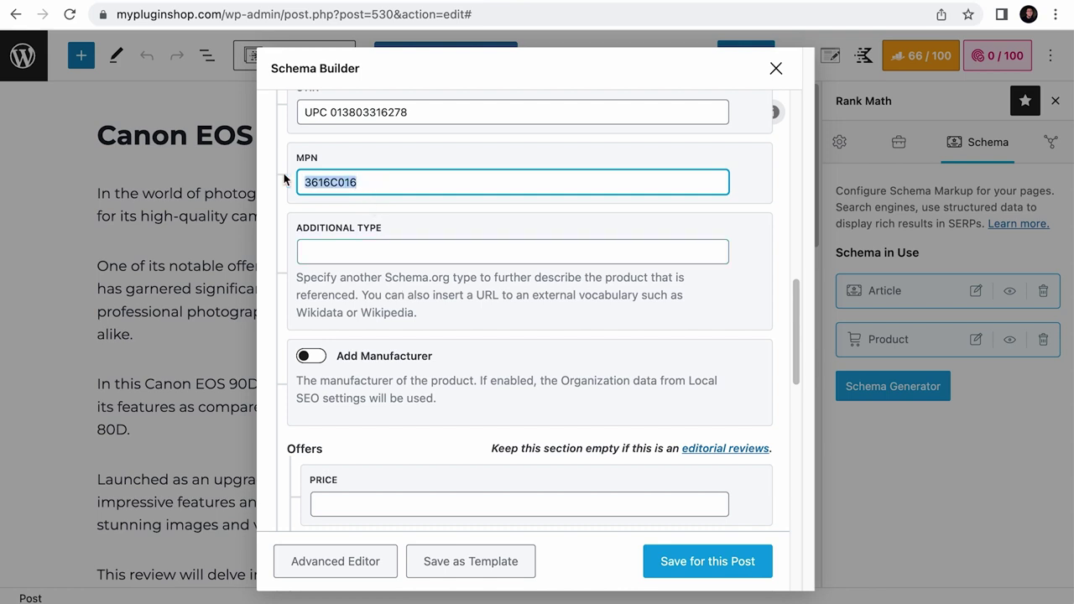
- Paste the Wikipedia Canon EOS 90D URL into Additional Type and turn on Manufacturer
left_click(417, 254)
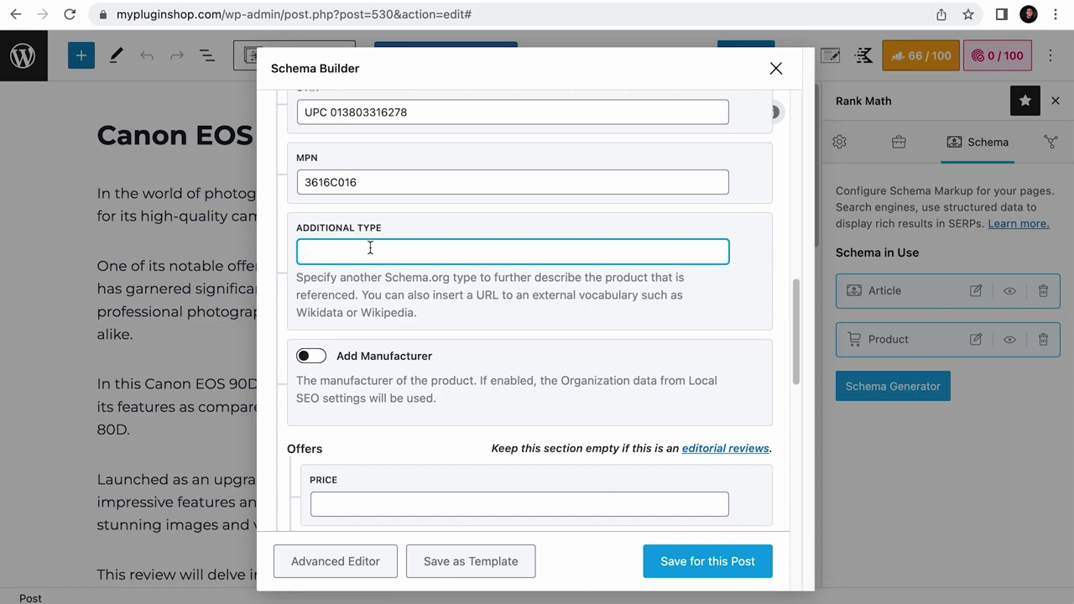
left_click(494, 4)
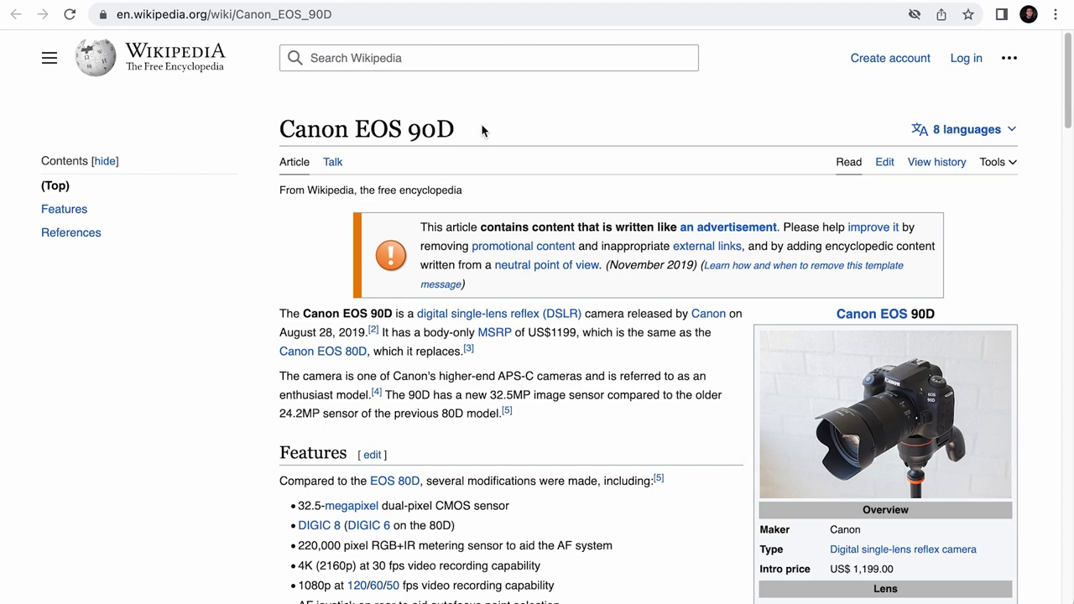
right_click(413, 17)
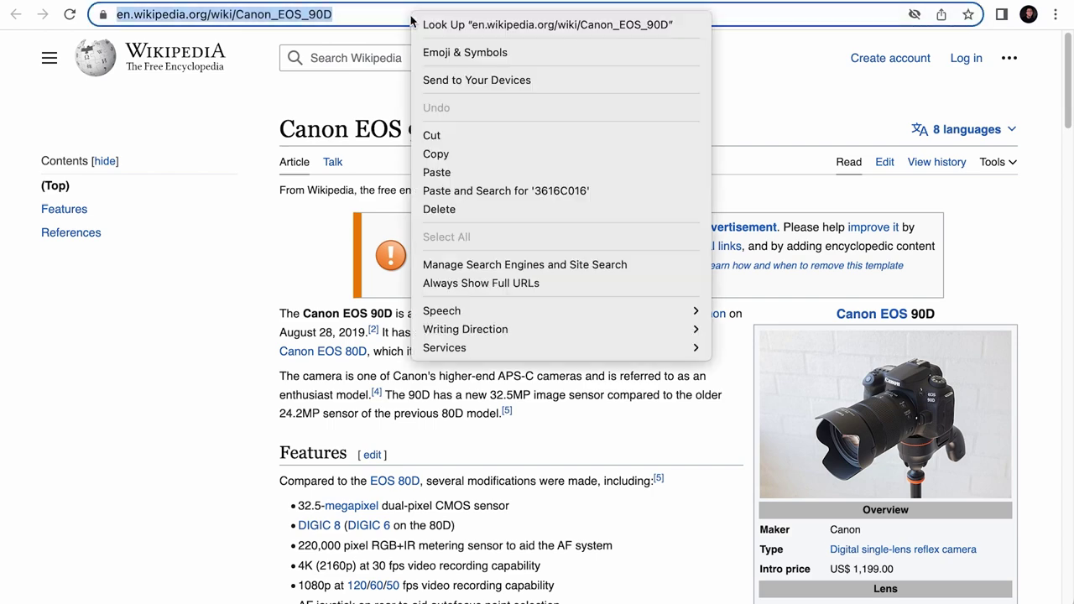
left_click(436, 153)
left_click(210, 5)
right_click(390, 251)
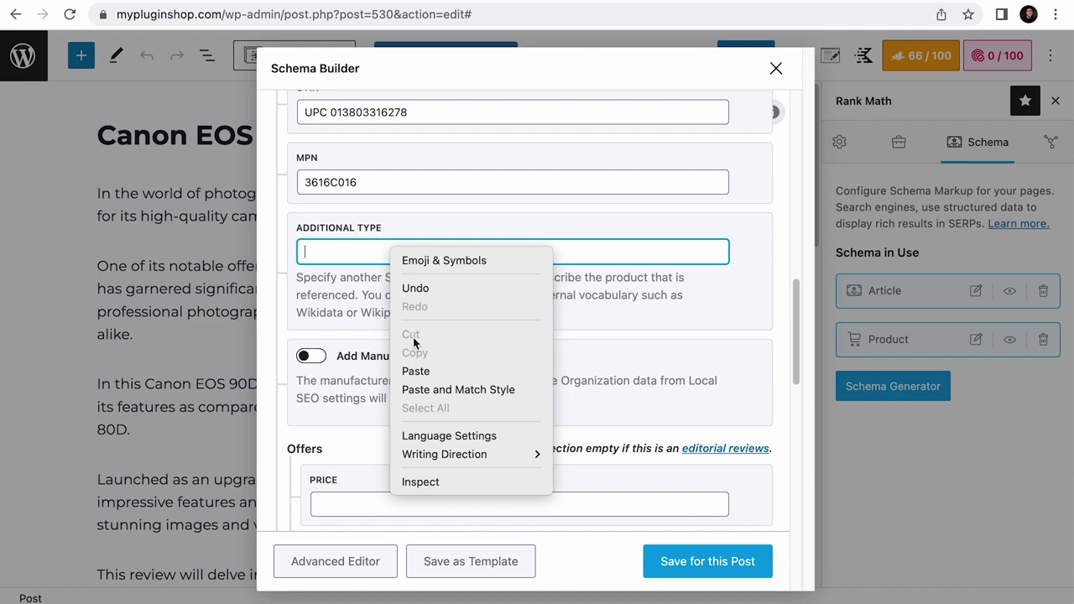
left_click(416, 371)
scroll(369, 251, "down", 3)
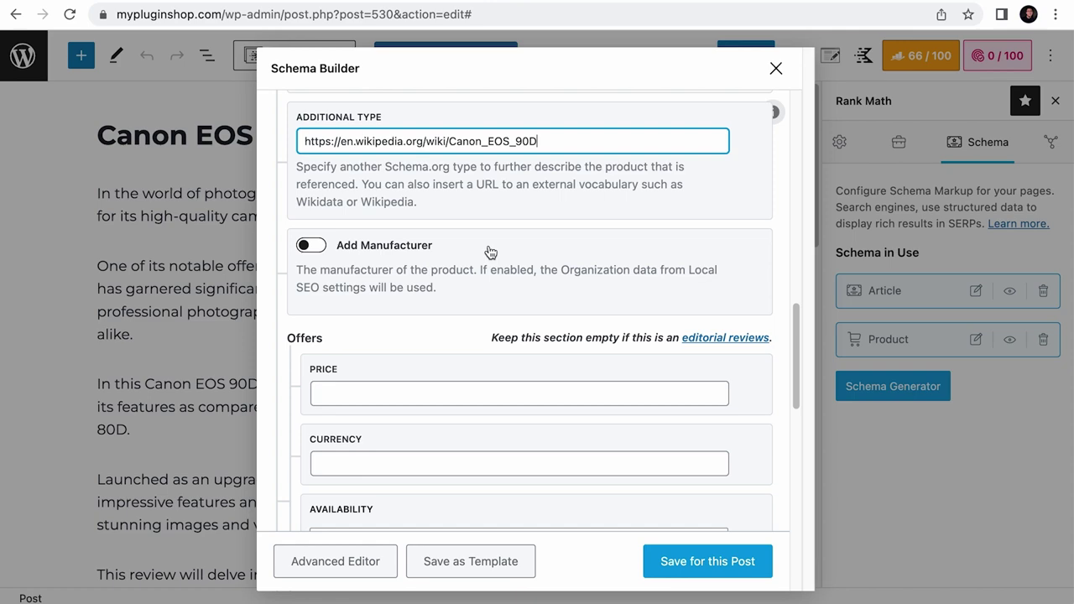
left_click(312, 249)
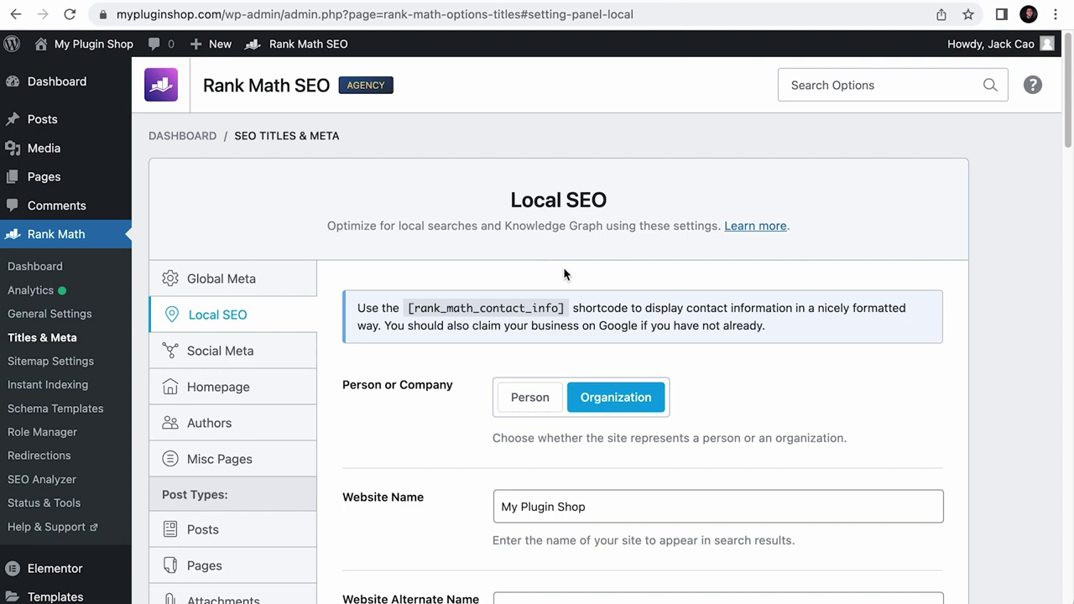
scroll(563, 268, "down", 3)
scroll(563, 267, "down", 15)
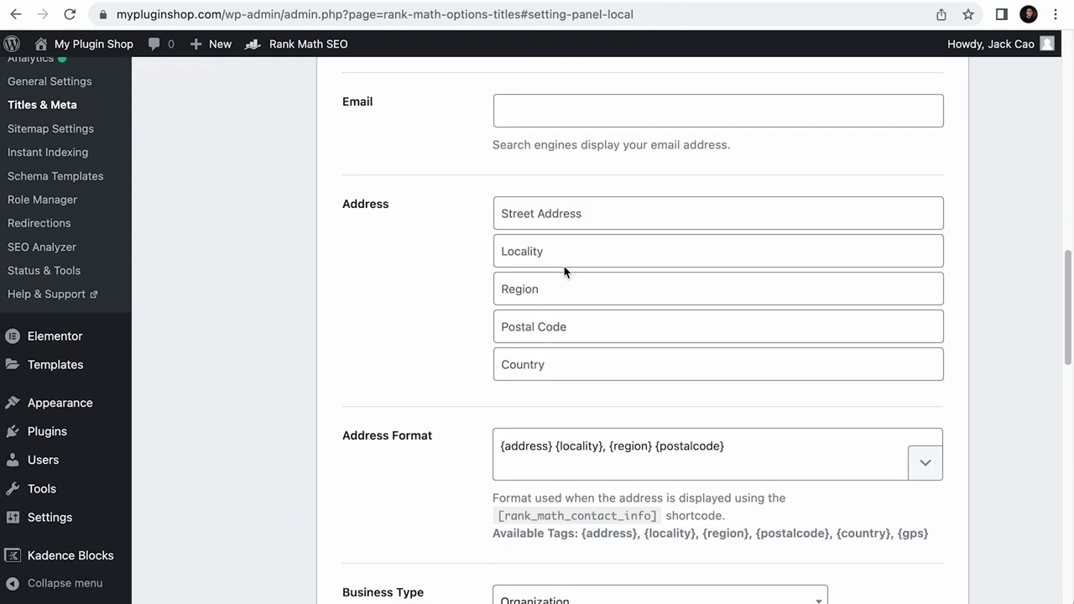
scroll(564, 270, "down", 15)
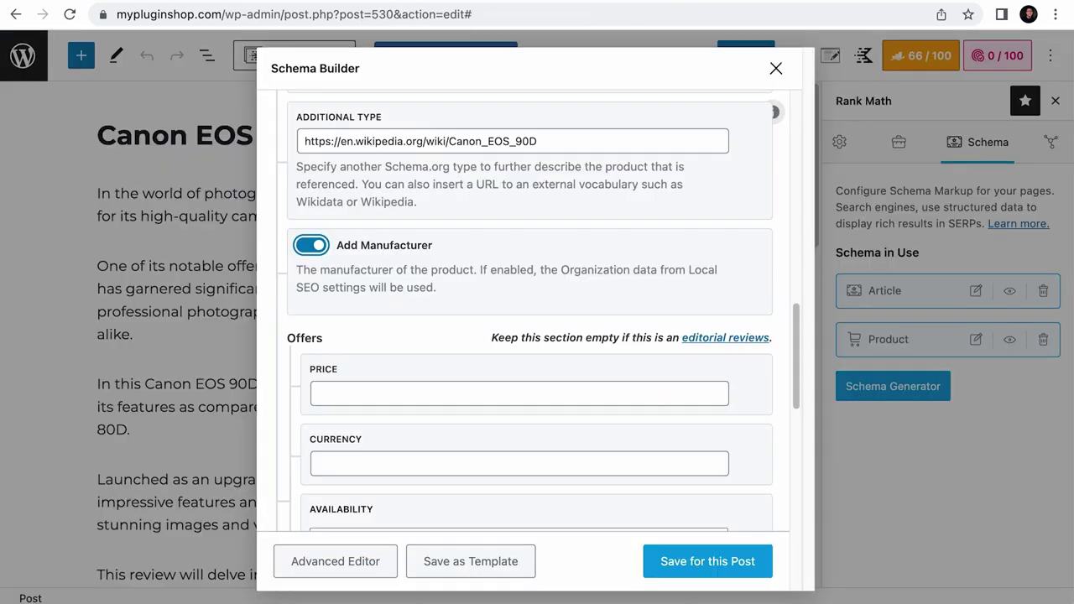
left_click(317, 246)
- Scroll to the Offers section and look over its Price Valid Until and Currency fields
scroll(330, 256, "down", 2)
left_click_drag(491, 175, 544, 176)
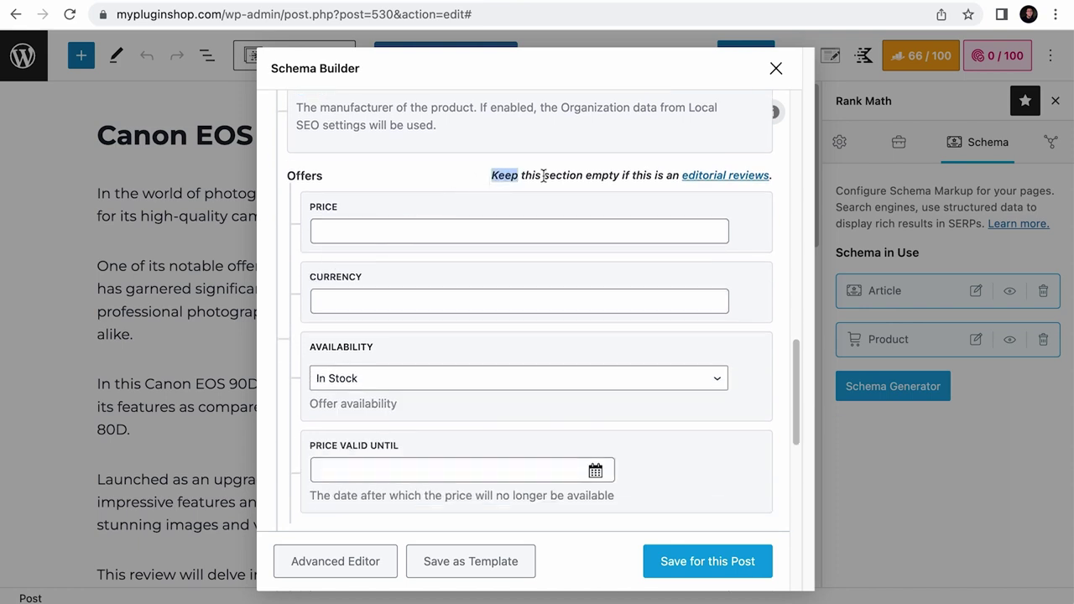
left_click(514, 215)
left_click(527, 470)
left_click_drag(491, 176, 774, 176)
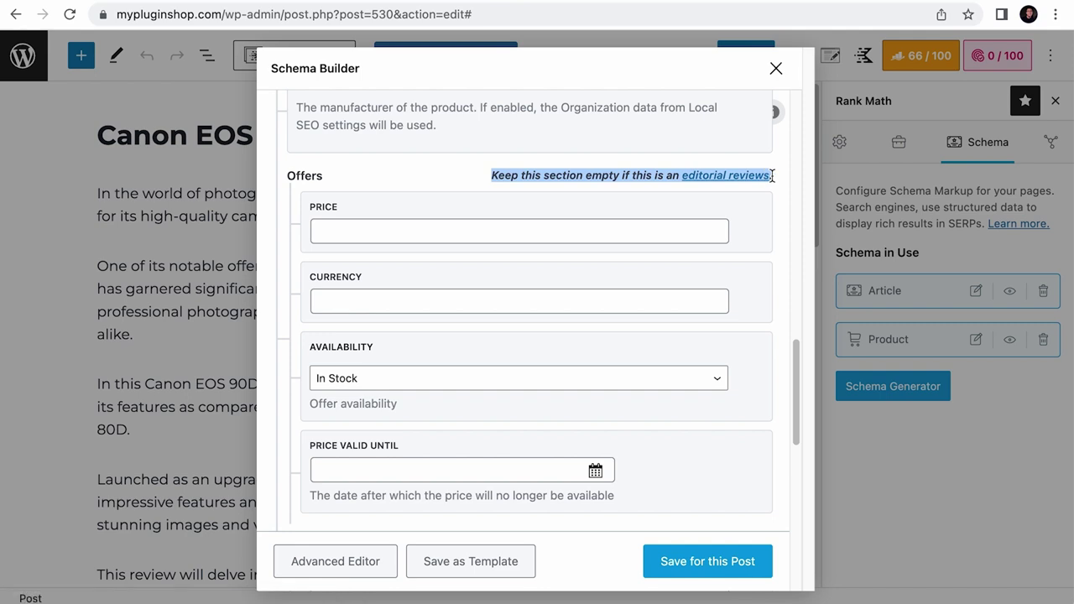
scroll(702, 201, "down", 3)
left_click(650, 143)
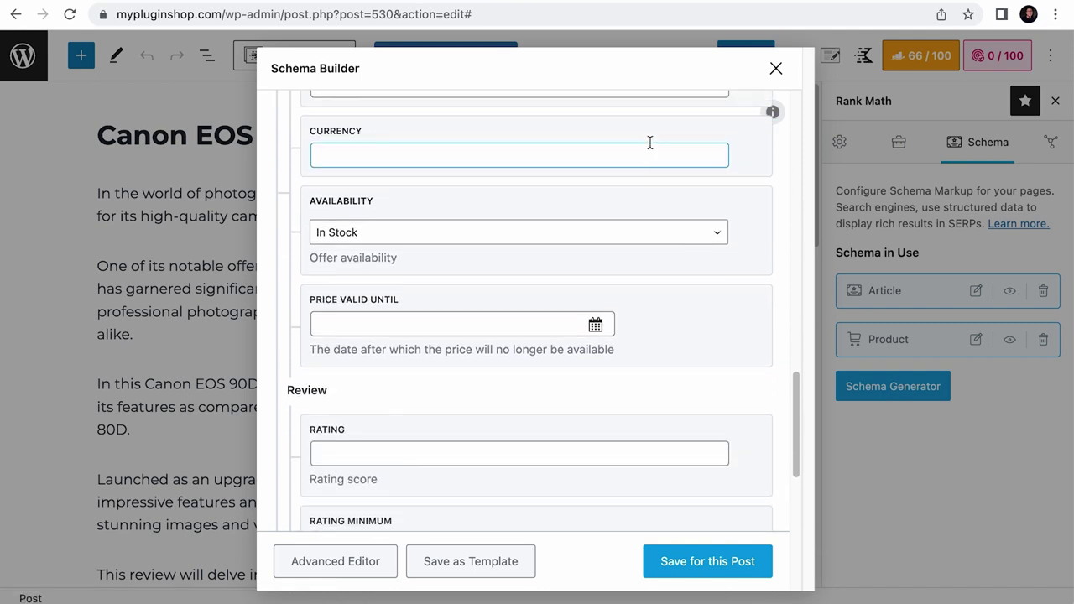
scroll(651, 143, "up", 2)
- Set the offer price to 1599, without a dollar sign or decimals
left_click(620, 204)
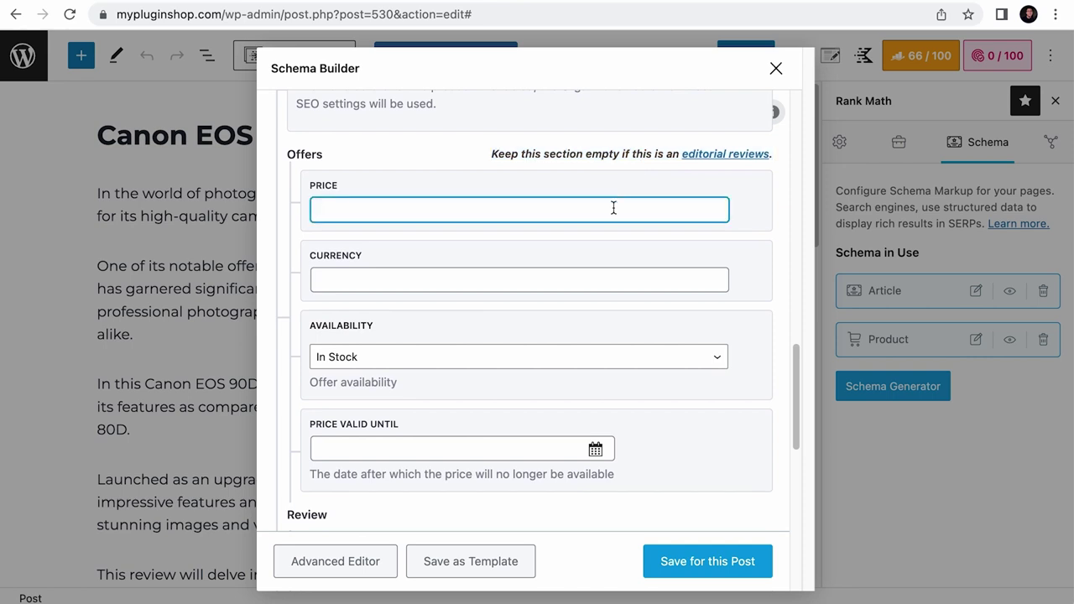
type("1599")
left_click(314, 210)
type("$")
key("BackSpace")
left_click_drag(360, 209, 271, 197)
left_click(361, 209)
type(".00")
key("BackSpace")
key("BackSpace")
key("BackSpace")
- Set the offer currency code to USD, after trying EUR, SGD and INR
left_click(371, 284)
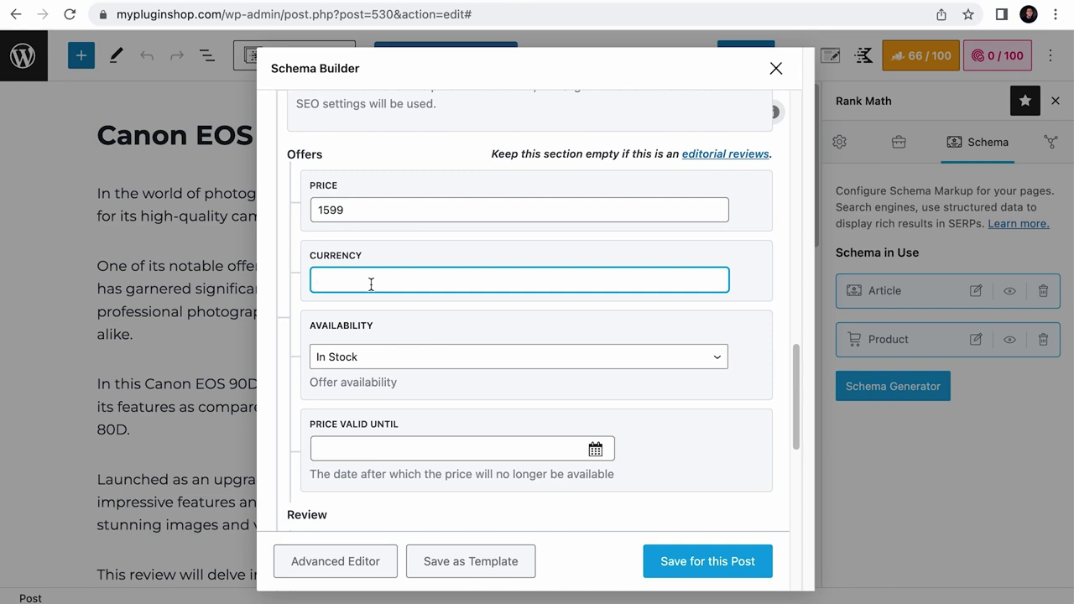
type("USD")
key("BackSpace")
key("BackSpace")
key("BackSpace")
type("EUR")
key("BackSpace")
key("BackSpace")
key("BackSpace")
type("SGD")
key("BackSpace")
key("BackSpace")
key("BackSpace")
type("INR")
key("BackSpace")
key("BackSpace")
key("BackSpace")
type("USD")
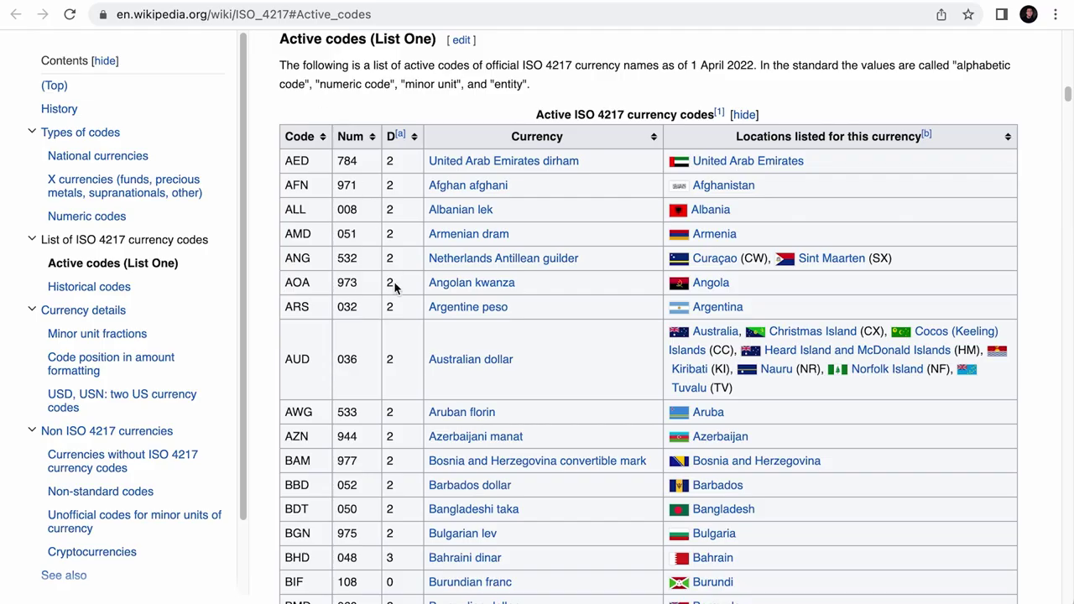
- Check the ISO 4217 currency code table, then leave offer availability at In Stock
scroll(391, 286, "down", 3)
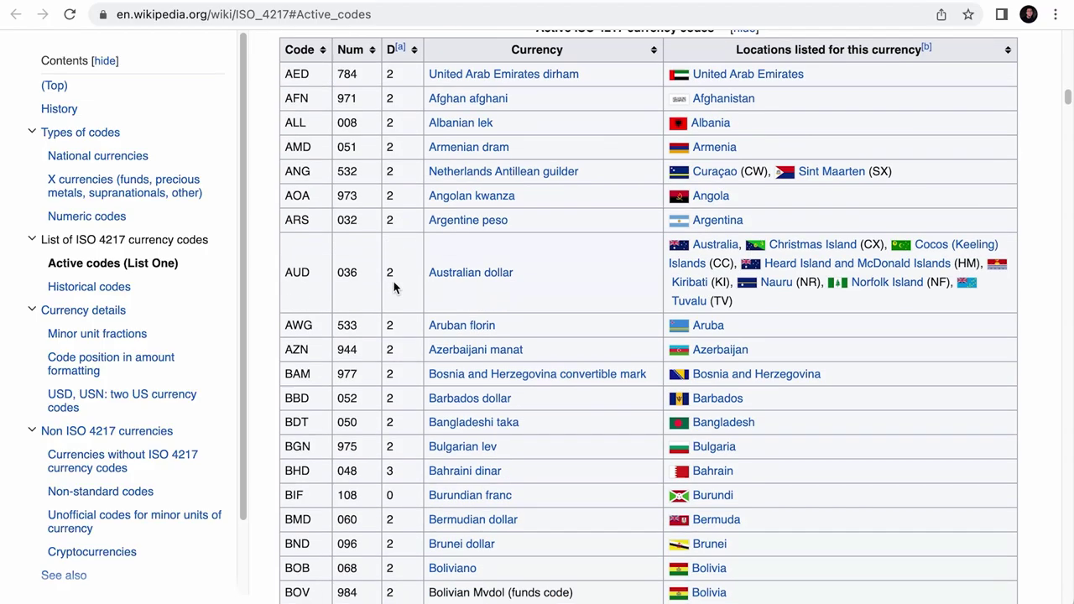
scroll(391, 286, "down", 10)
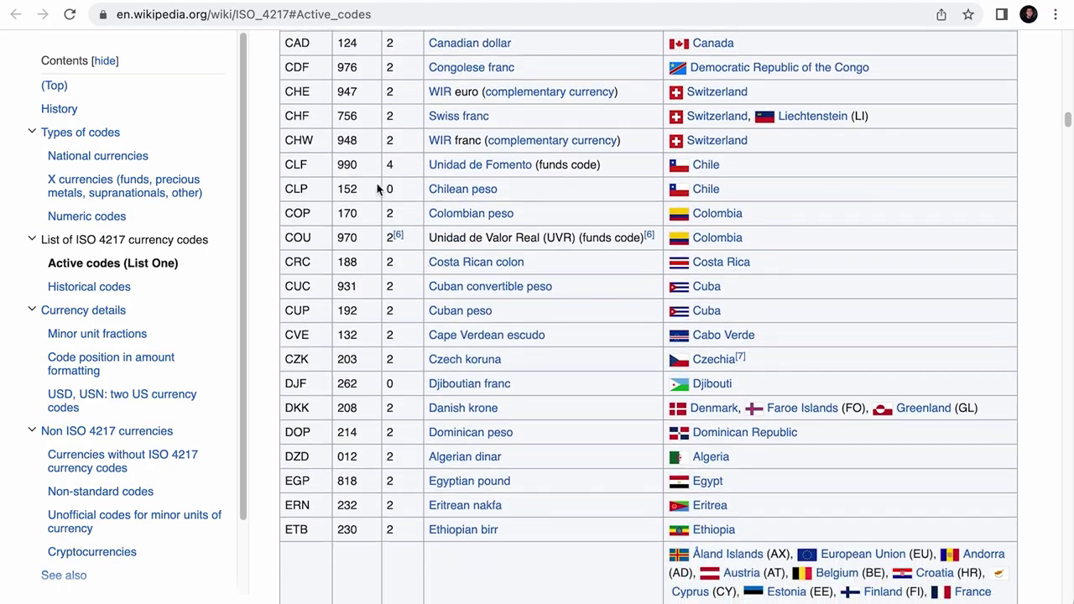
left_click(361, 16)
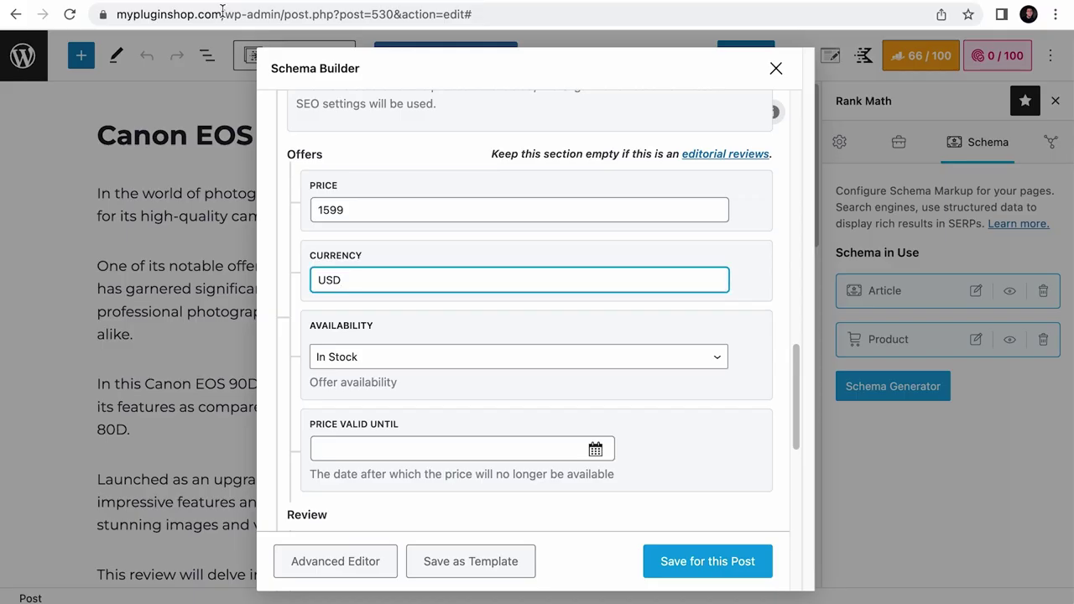
left_click(470, 363)
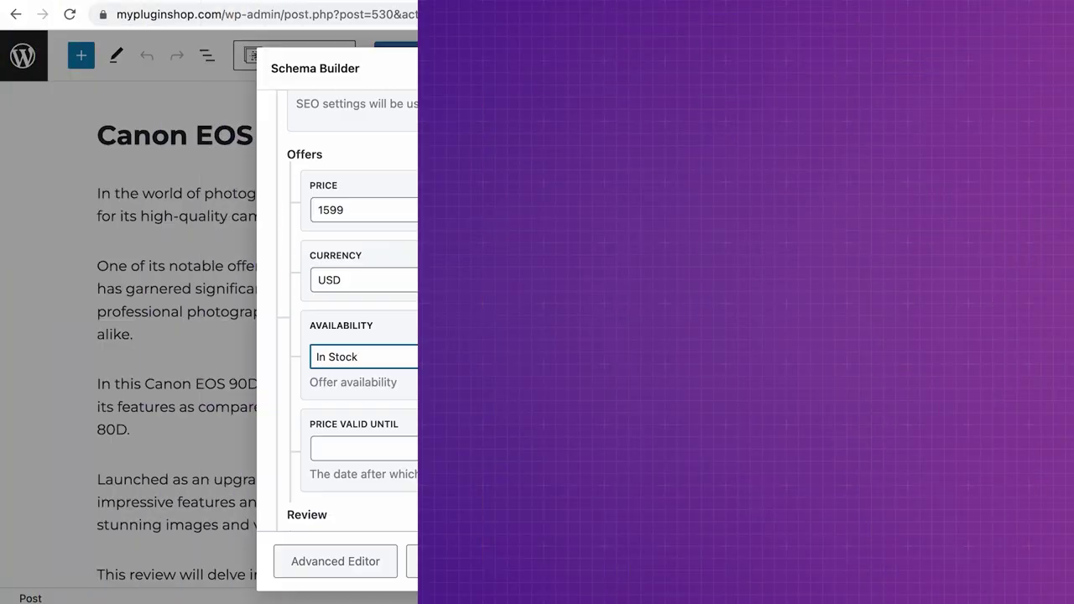
- Delete the 1599 price and USD currency from the offer, leaving Price Valid Until blank
left_click(475, 449)
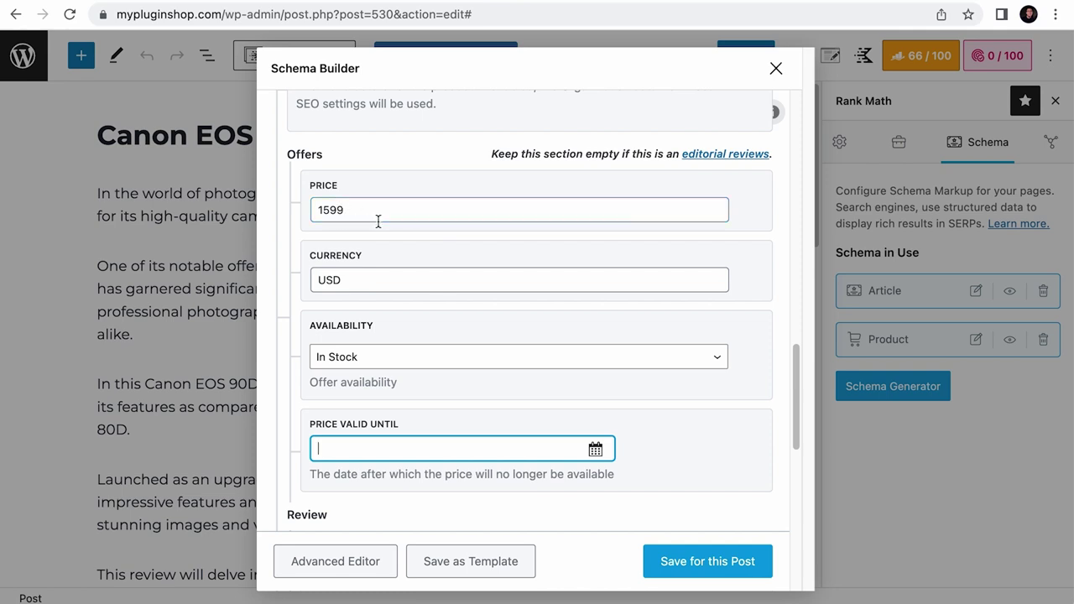
left_click_drag(378, 219, 286, 206)
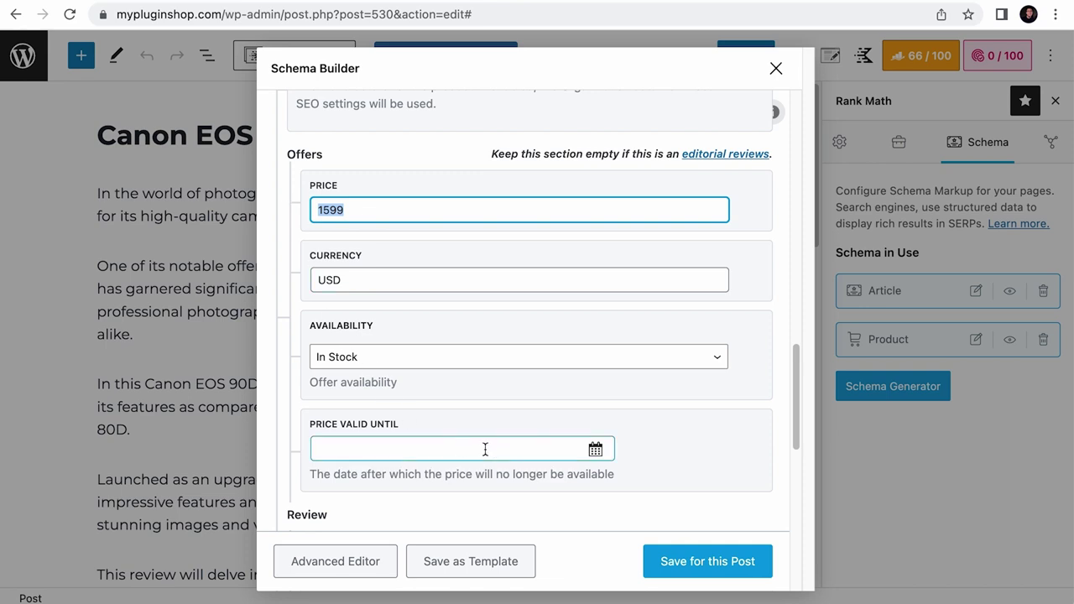
left_click(595, 449)
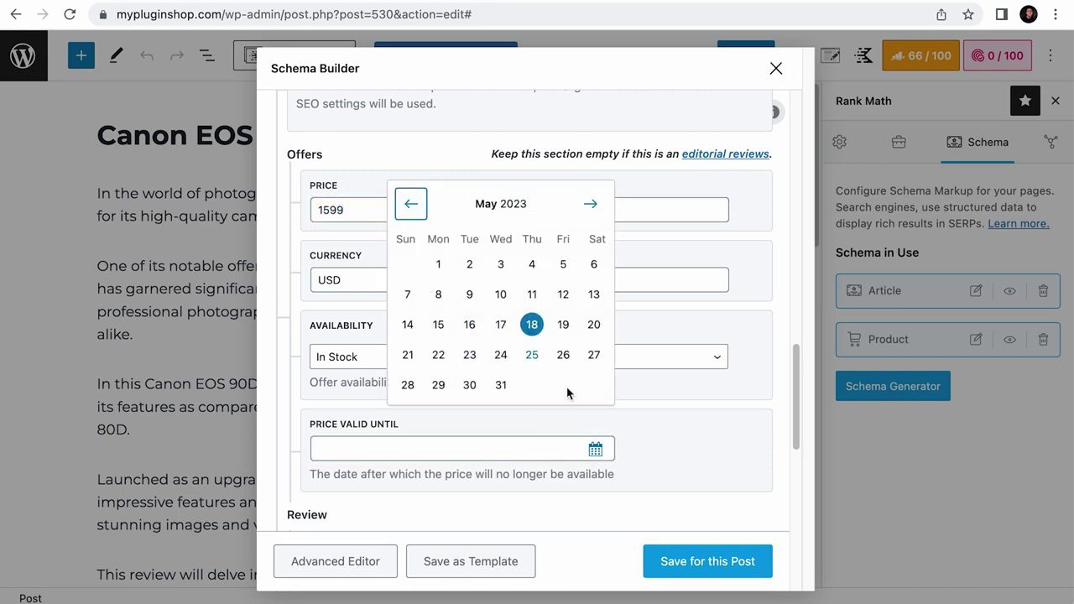
left_click_drag(412, 280, 306, 285)
key("BackSpace")
left_click_drag(369, 212, 302, 216)
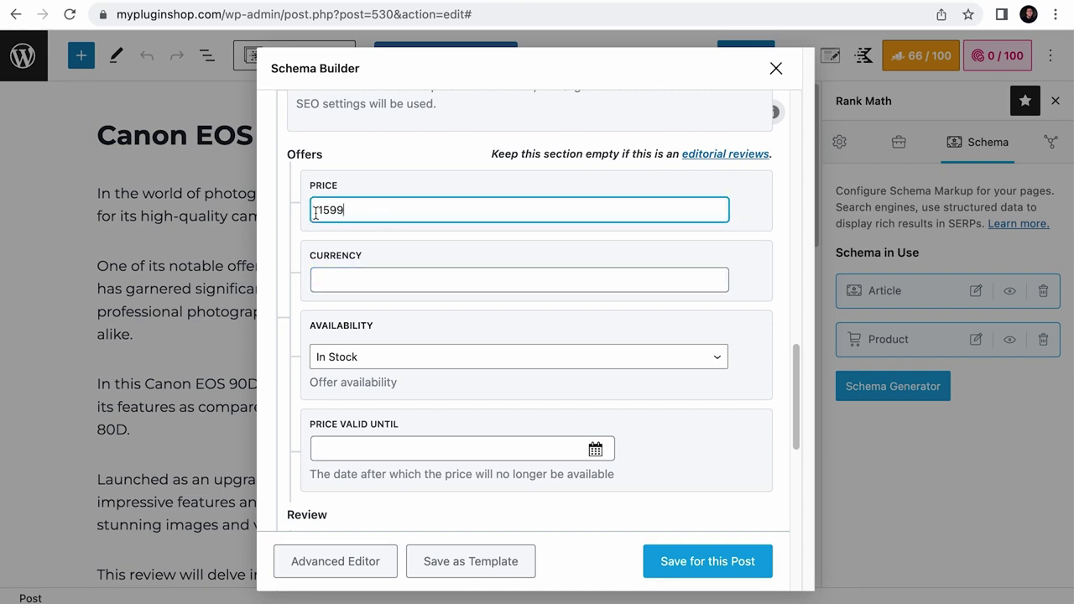
key("BackSpace")
scroll(309, 235, "down", 5)
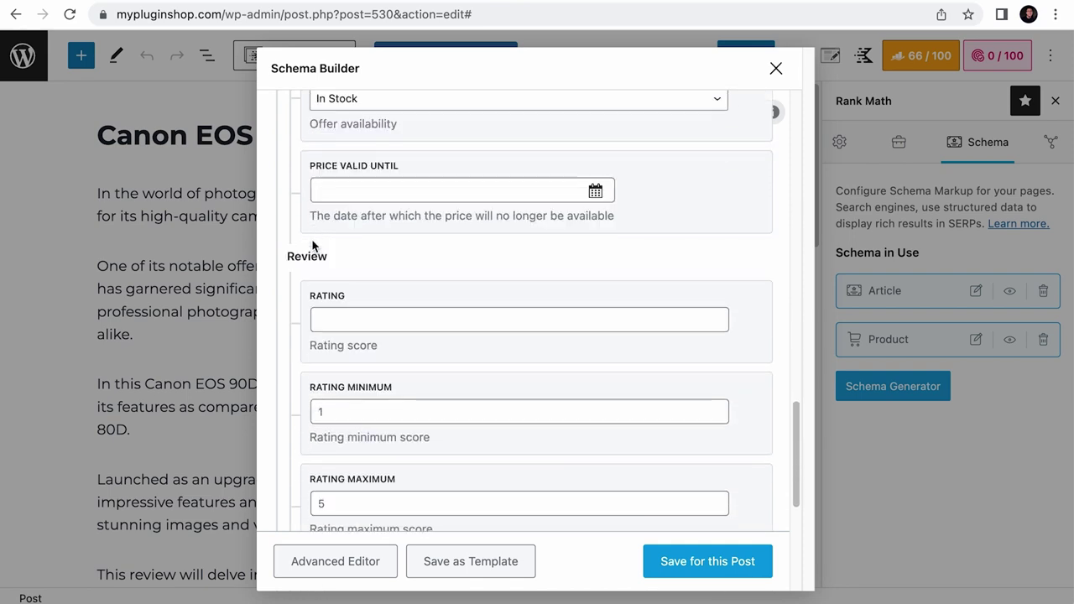
- Enter 4.7 in the Product schema's Review Rating field
scroll(312, 244, "down", 1)
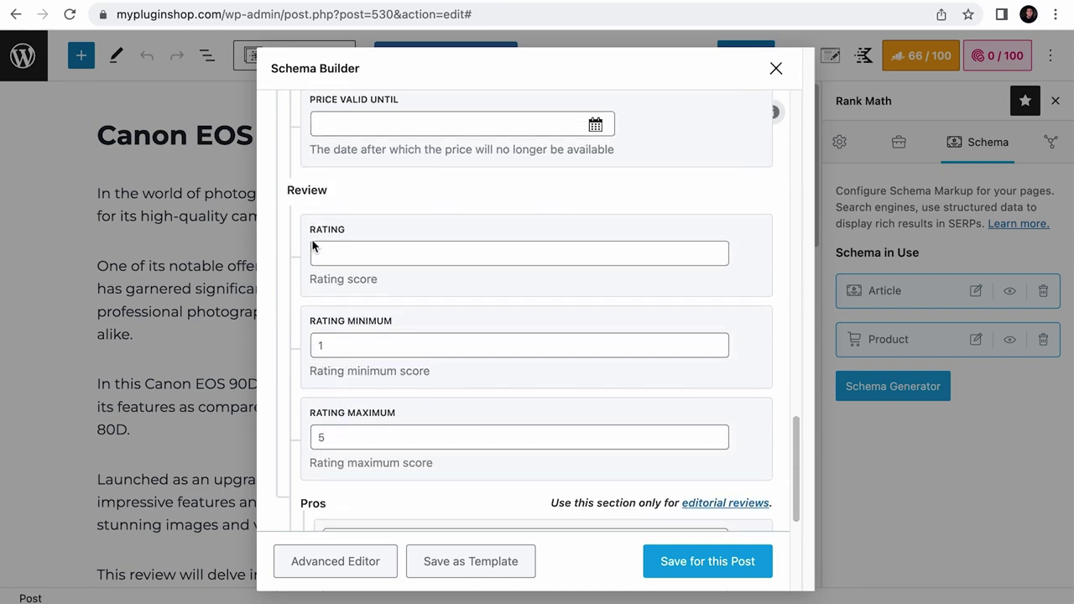
left_click(376, 250)
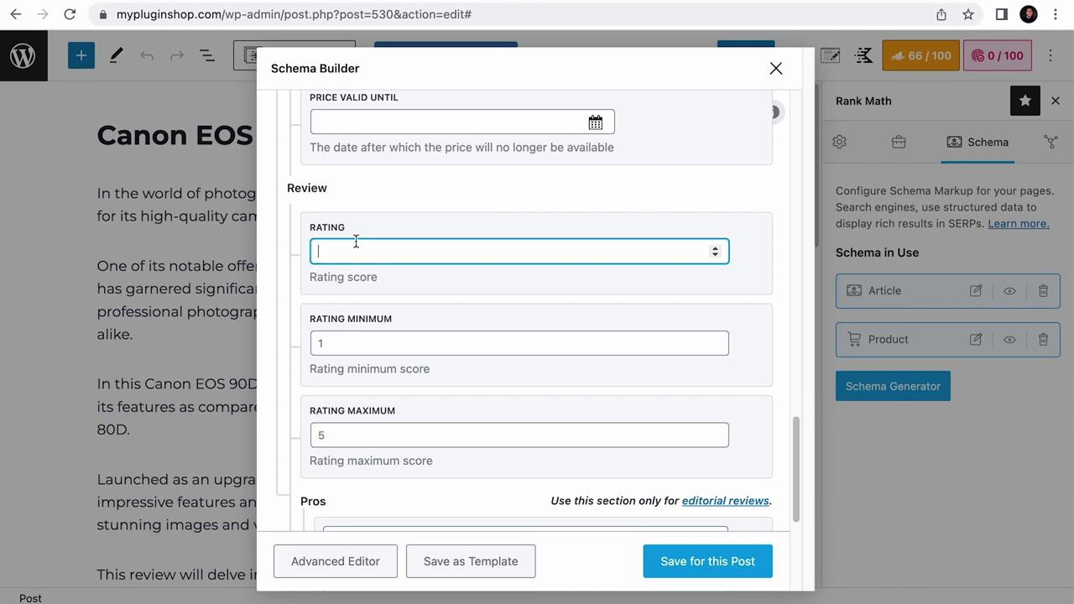
type("4.7")
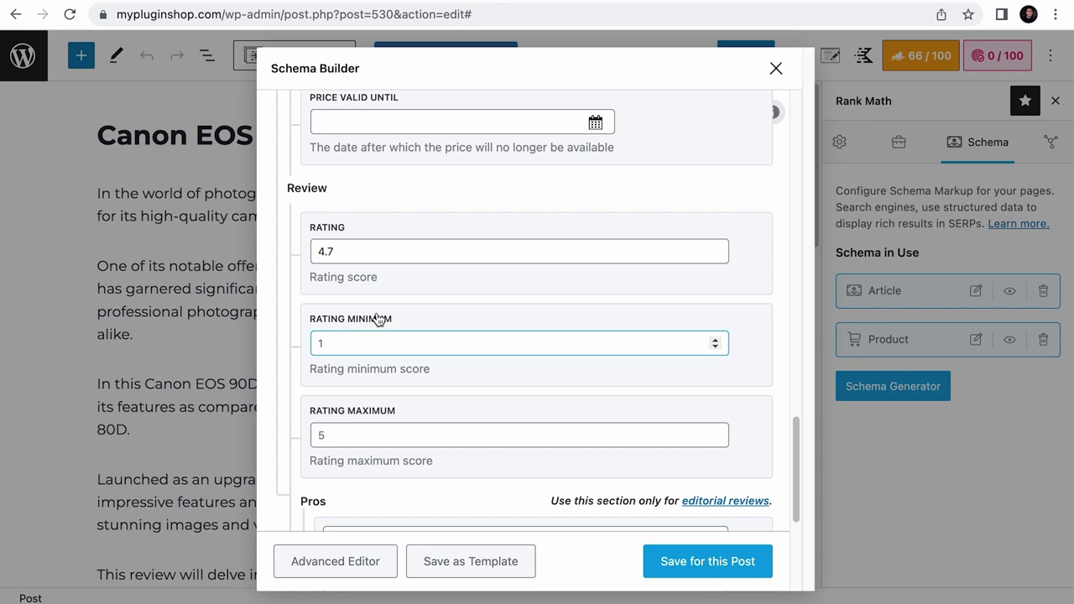
left_click(357, 407)
scroll(381, 438, "down", 4)
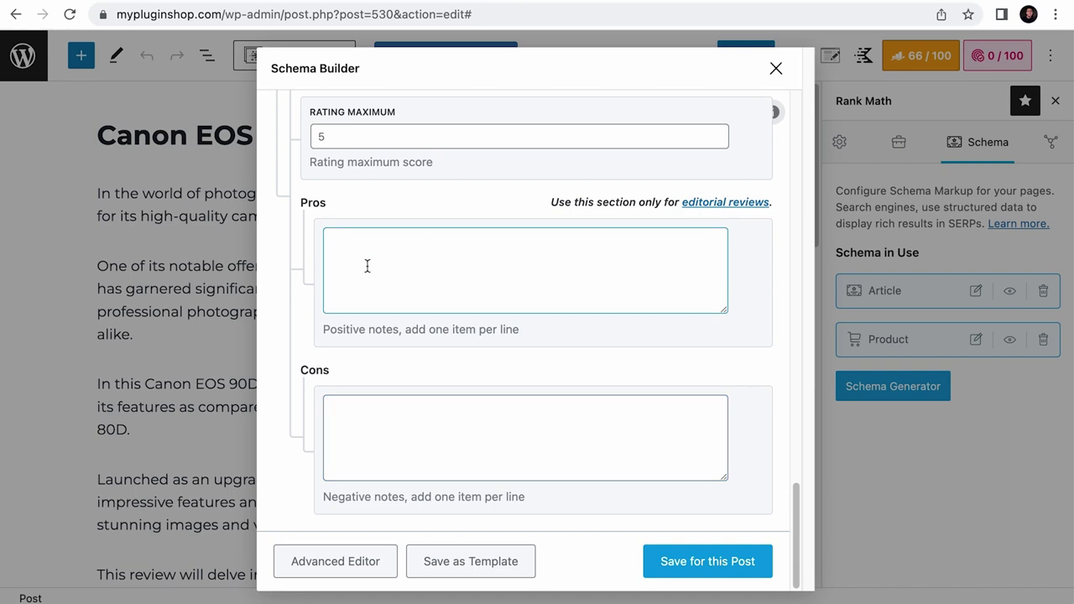
- Fill in the pros and add the con 'Does not support USB-C Data Transfer'
scroll(575, 220, "up", 3)
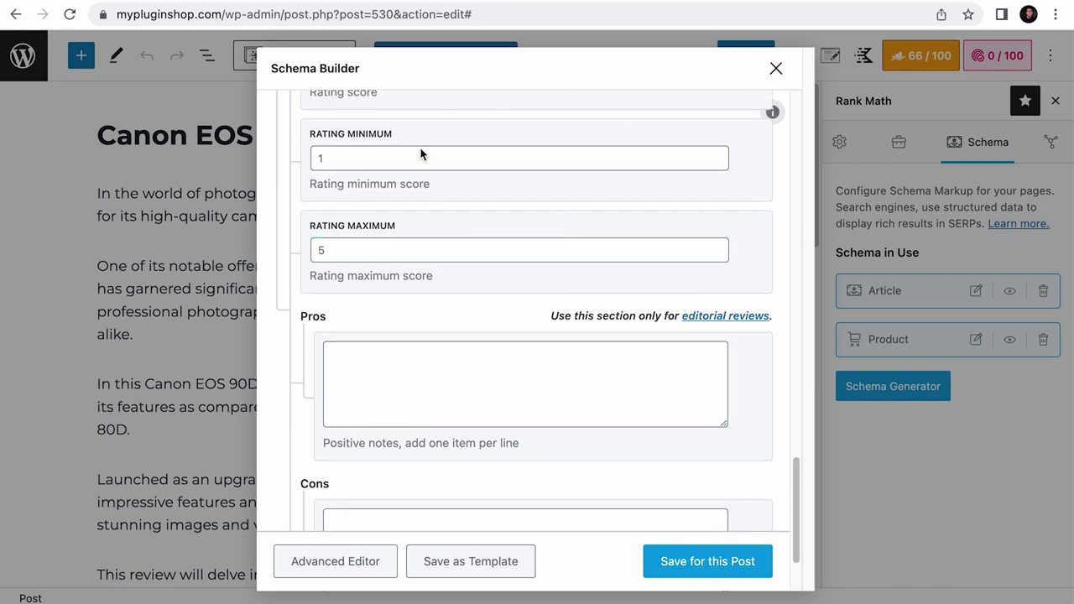
scroll(526, 267, "down", 2)
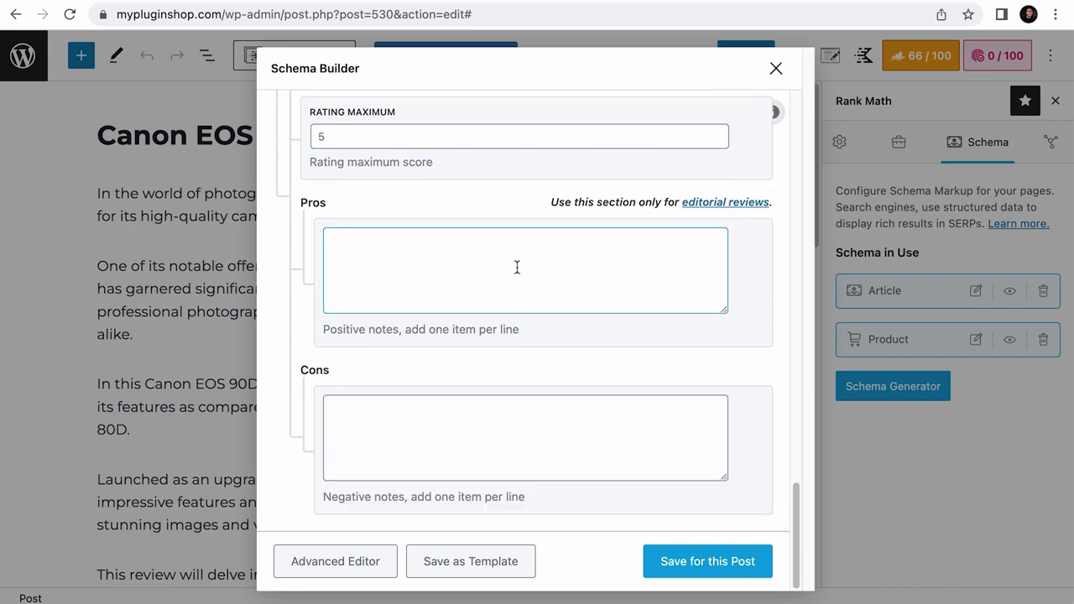
left_click_drag(551, 202, 772, 203)
left_click(797, 210)
left_click(412, 311)
left_click(454, 299)
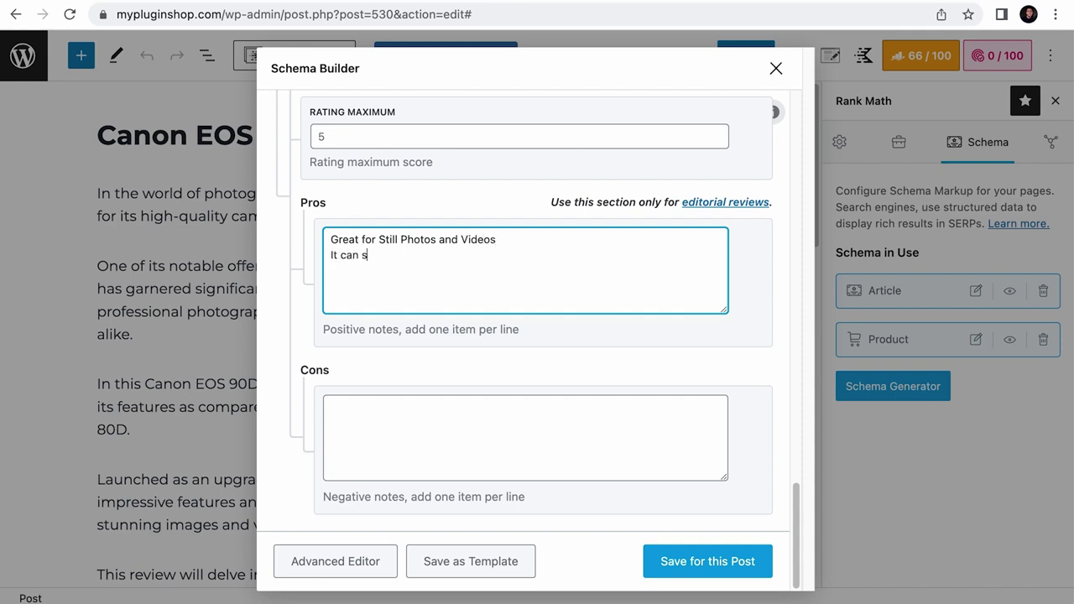
type("ideos")
left_click(535, 454)
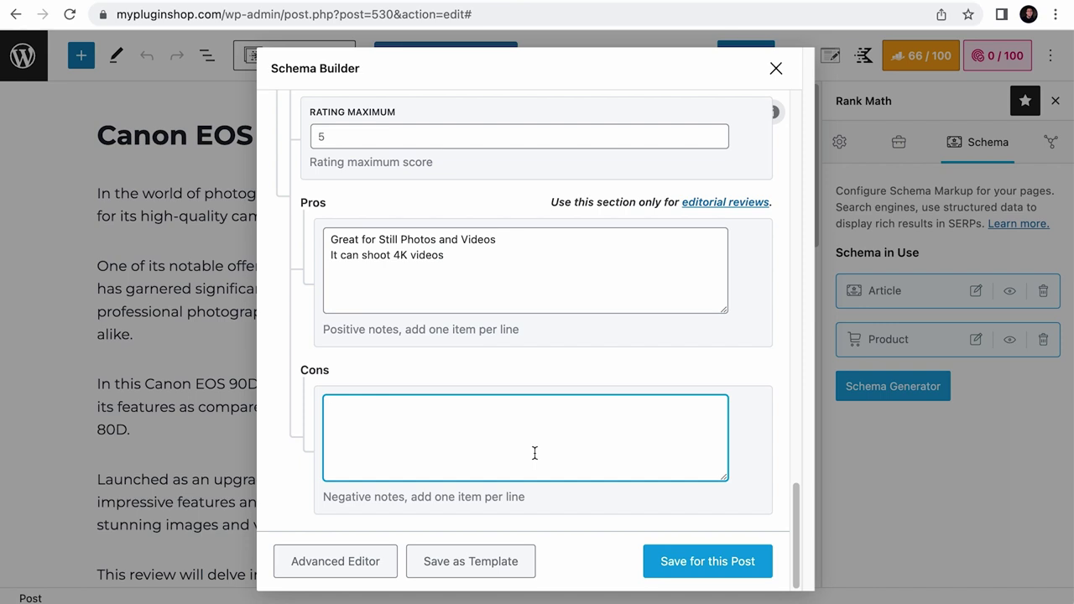
type("Does not support USB-C Data Tra")
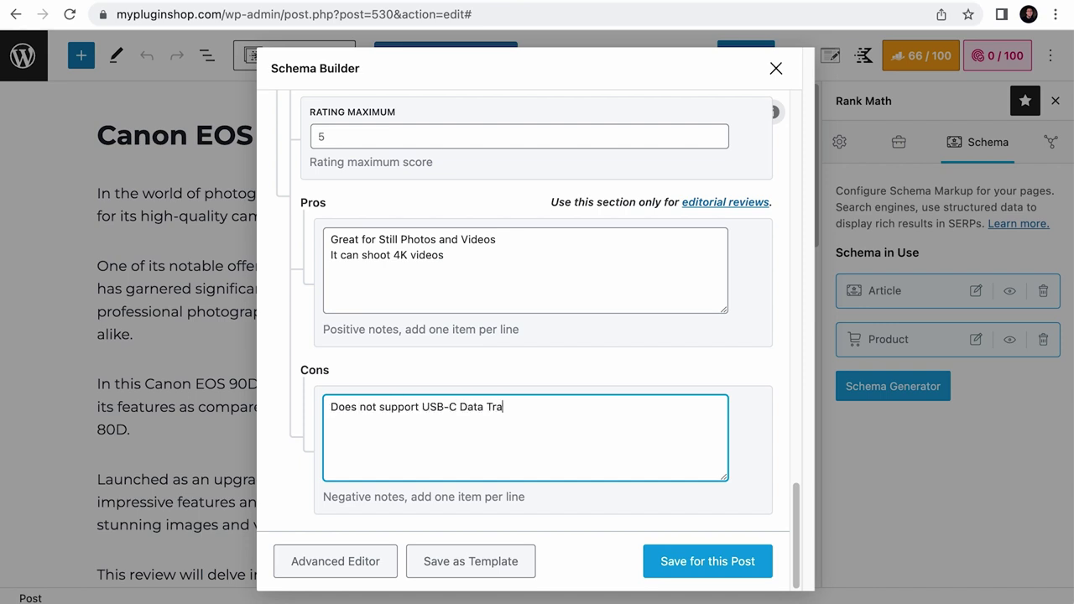
type("nsfer")
key("Return")
- Save the Product schema to the post and narrow the editor beside Google's guidelines
left_click(646, 569)
scroll(571, 504, "down", 5)
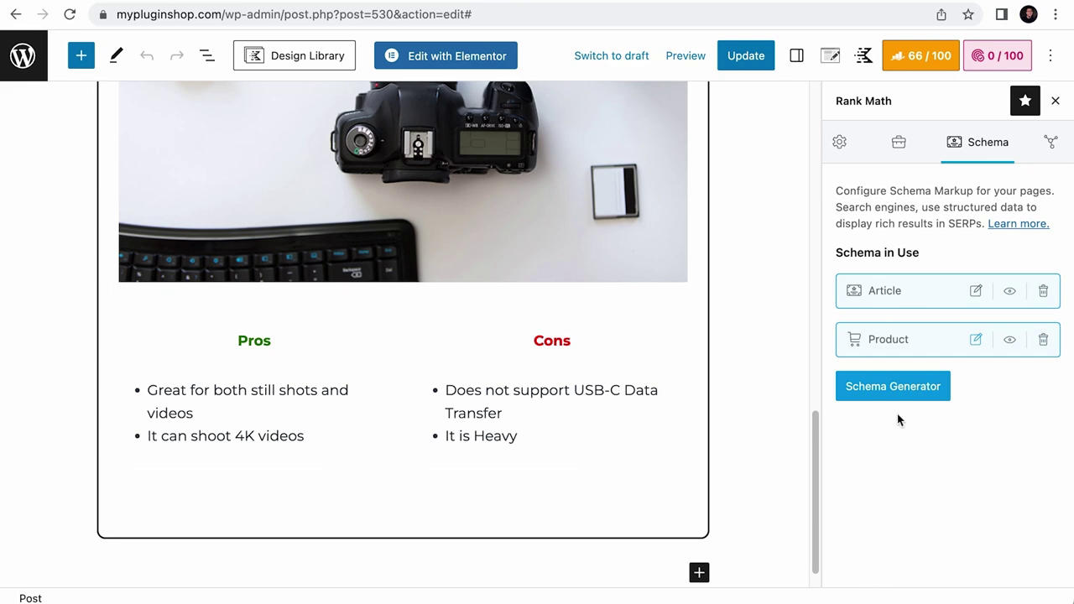
left_click_drag(1072, 411, 643, 412)
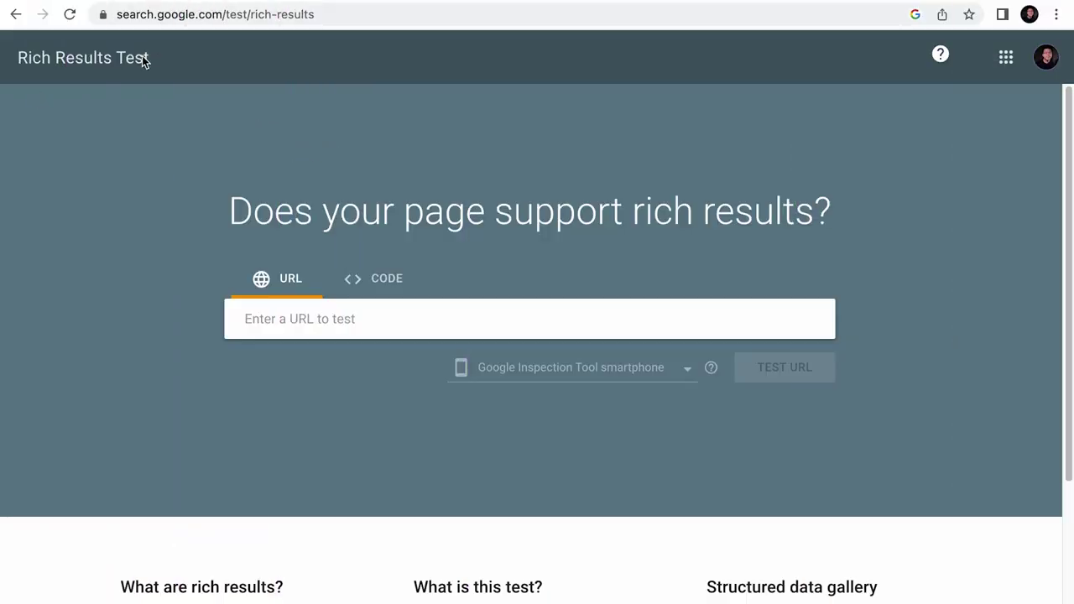
- Switch Google's Rich Results Test to CODE input, then return to the WordPress editor
left_click(341, 15)
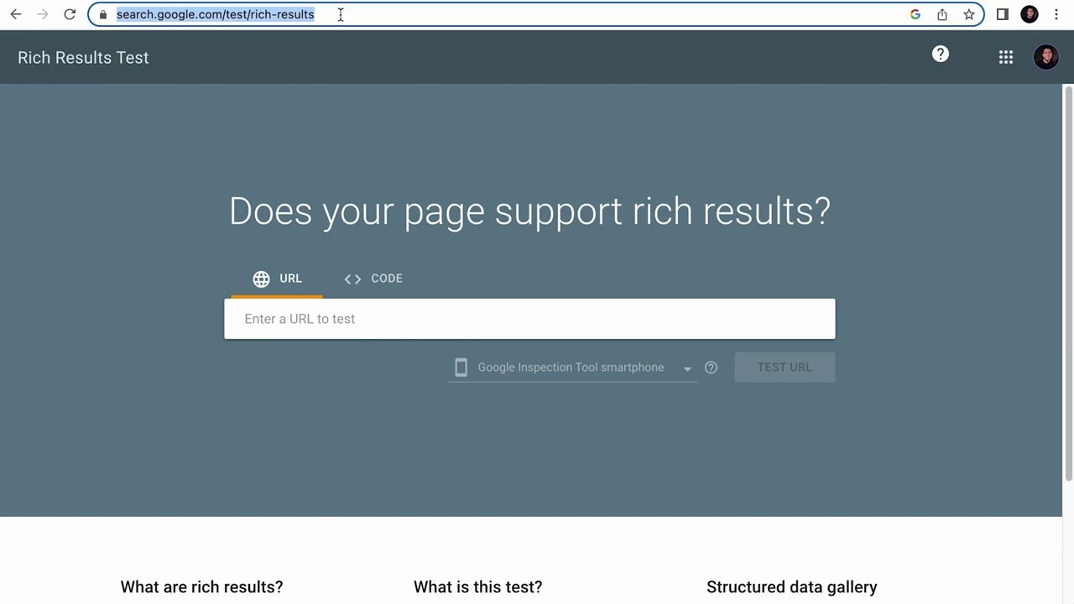
left_click(479, 323)
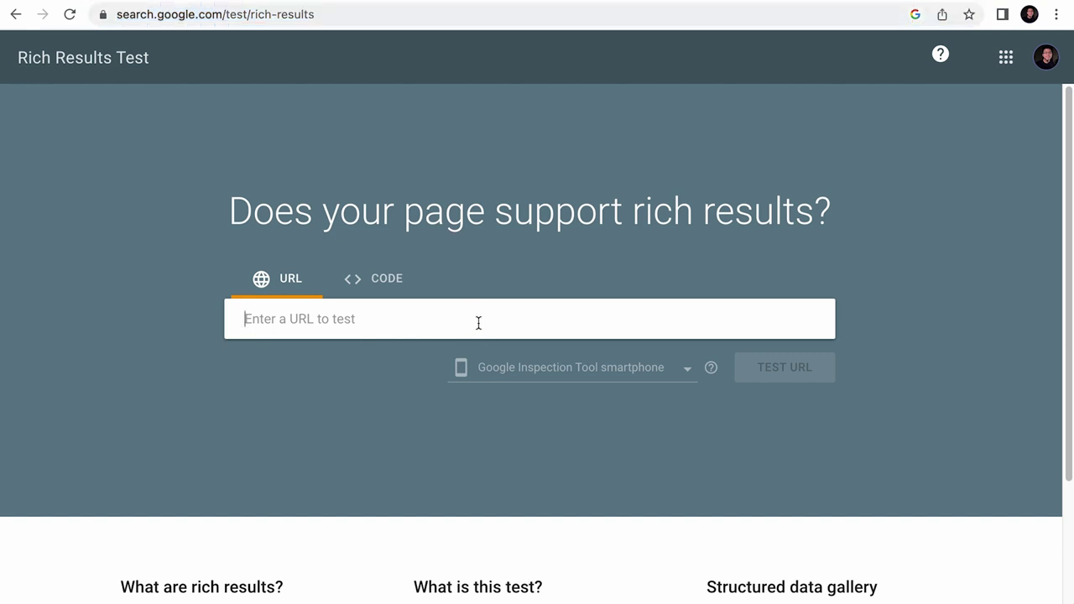
left_click(374, 280)
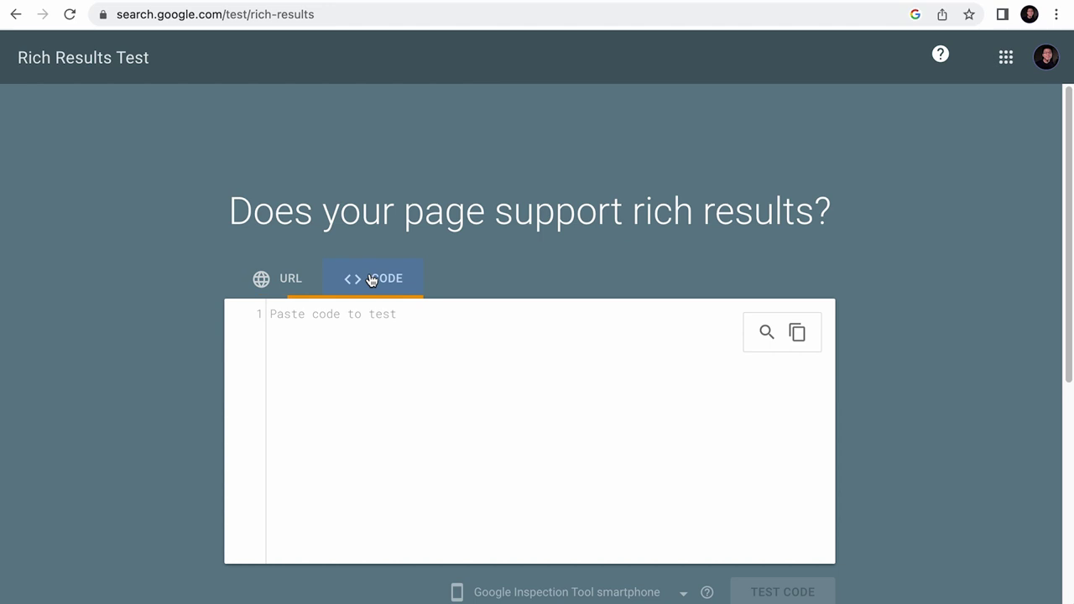
left_click(216, 4)
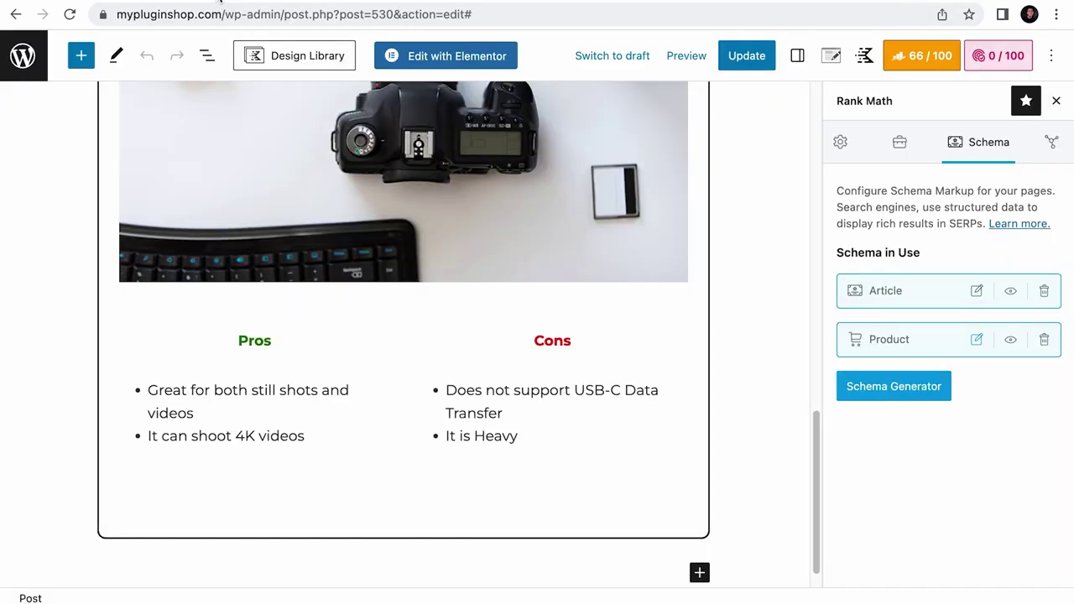
- Preview the Product schema's JSON-LD code and send it with Test with Google
left_click(1011, 343)
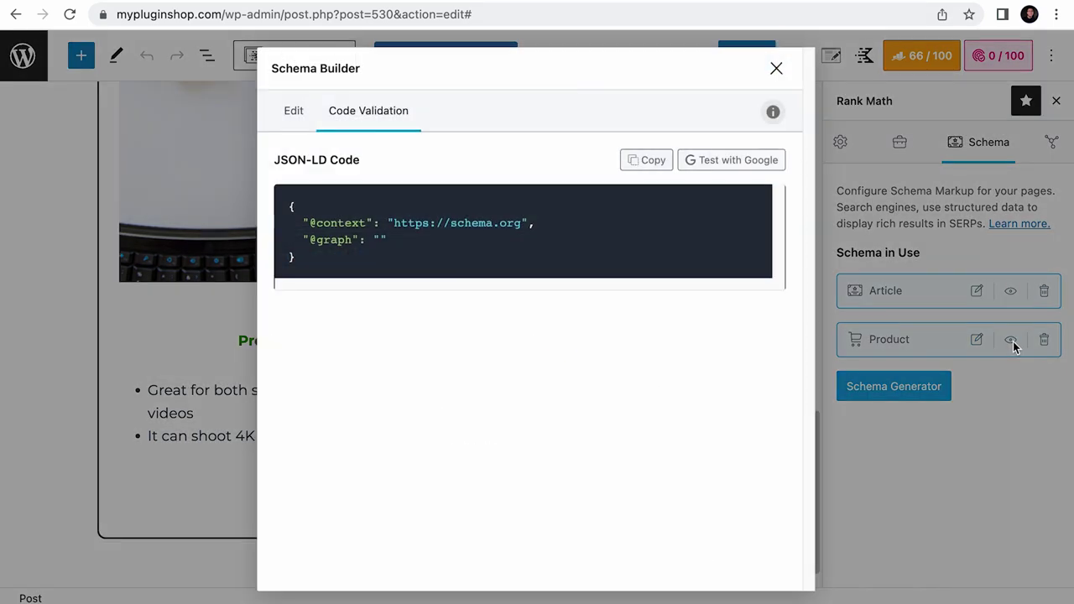
scroll(472, 311, "down", 5)
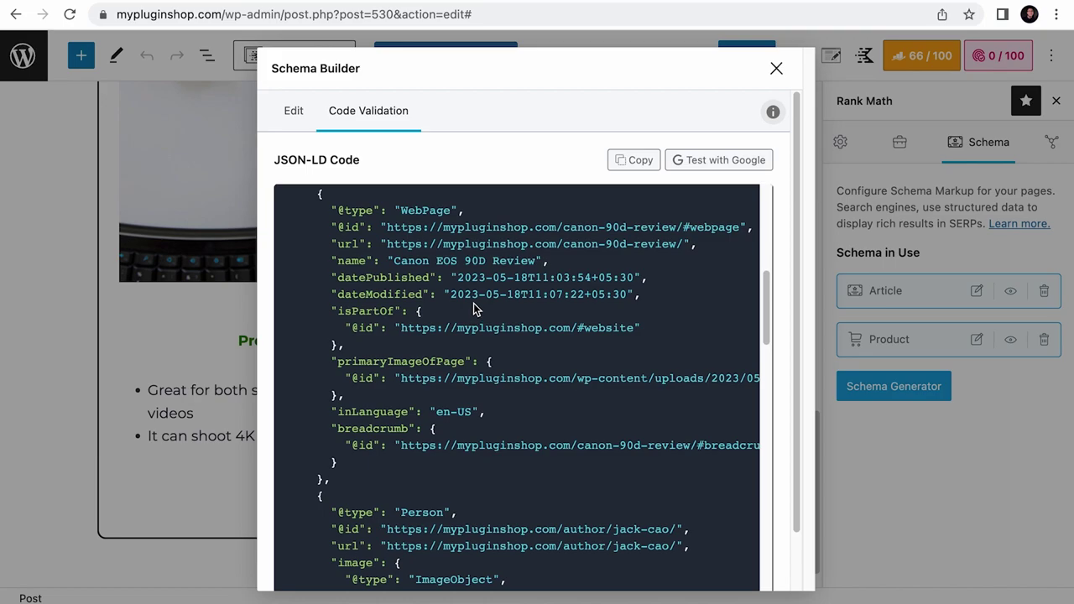
scroll(473, 311, "down", 12)
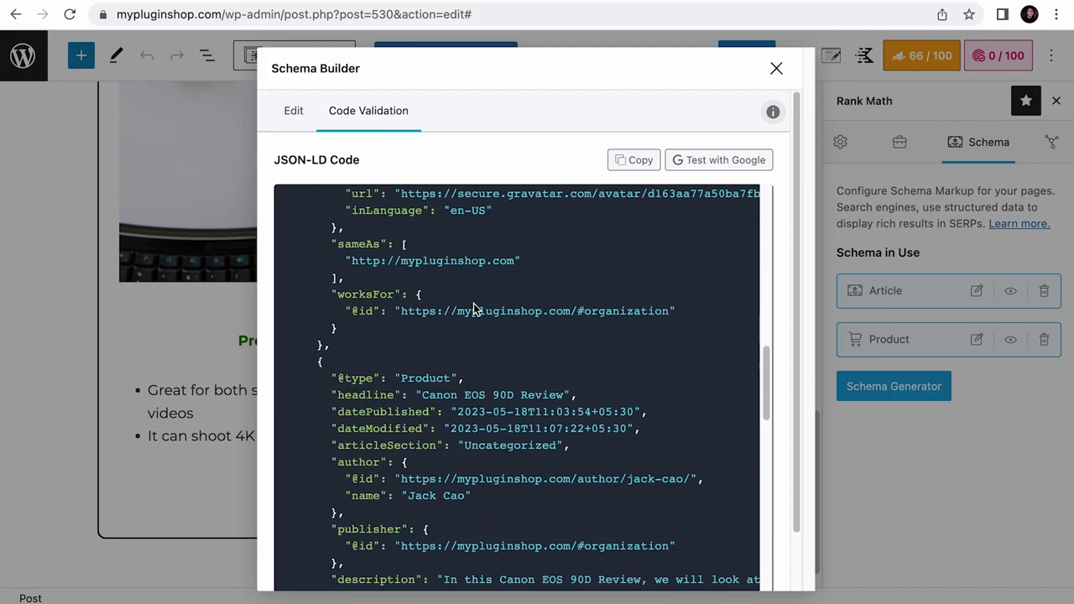
left_click(720, 161)
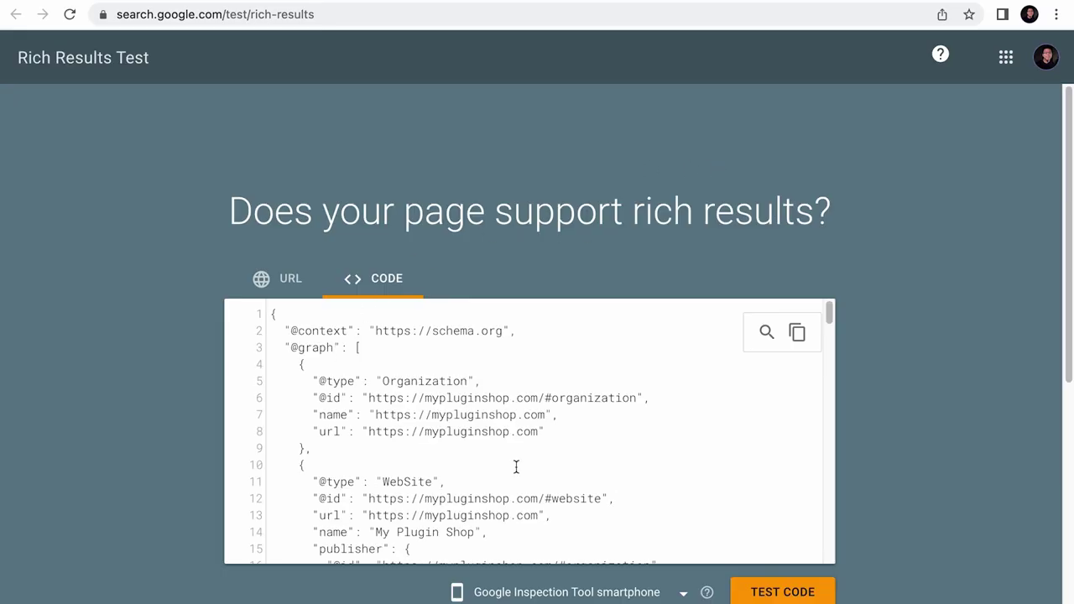
- Run TEST CODE on the pasted JSON-LD, getting 2 valid items: Product and Review snippets
scroll(658, 445, "down", 15)
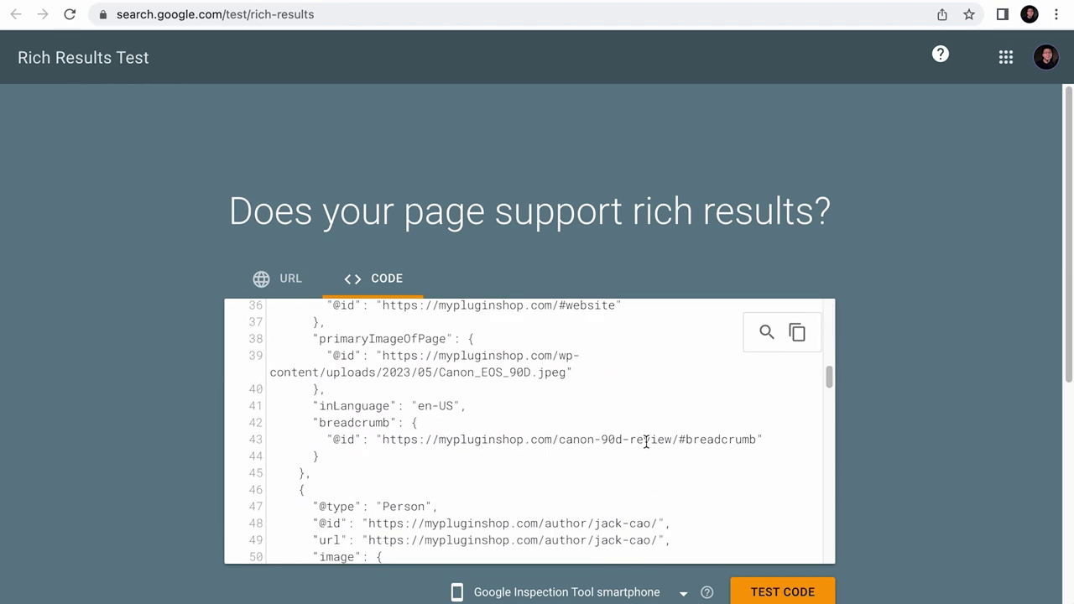
scroll(648, 439, "down", 1)
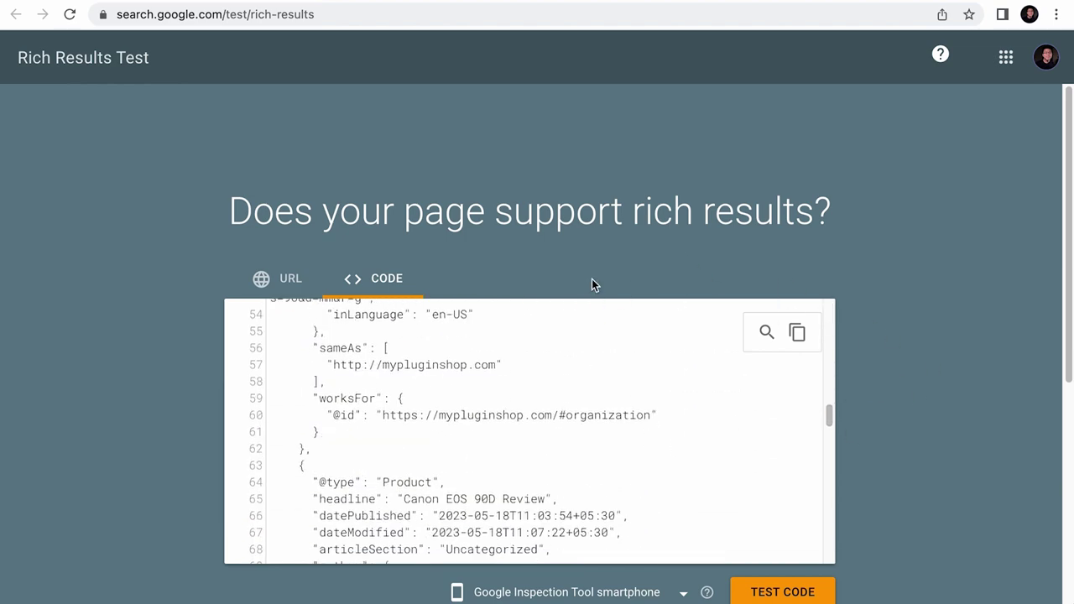
scroll(947, 411, "down", 3)
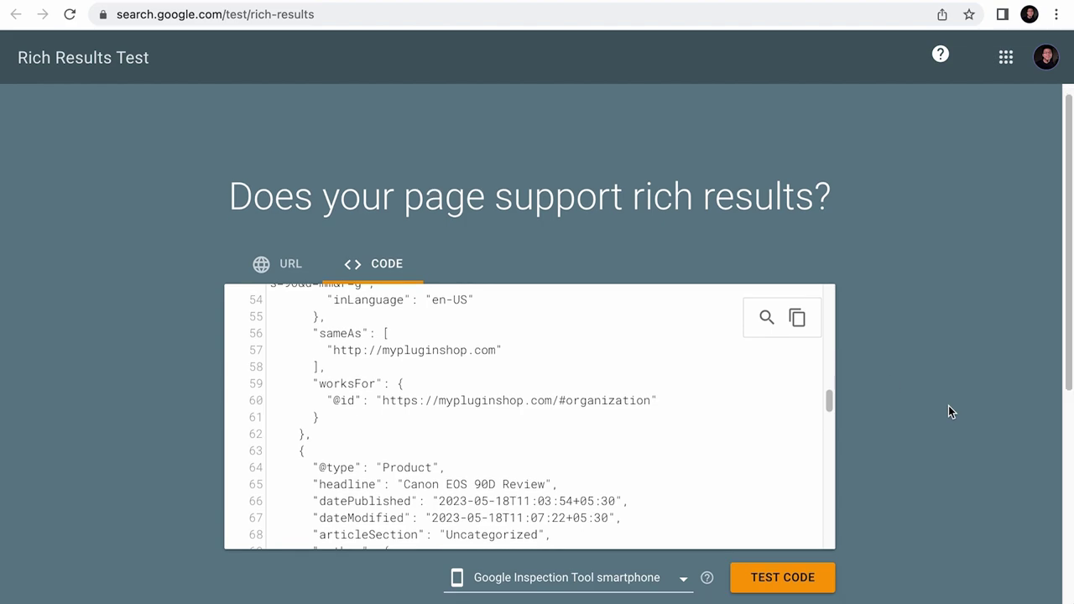
left_click(802, 491)
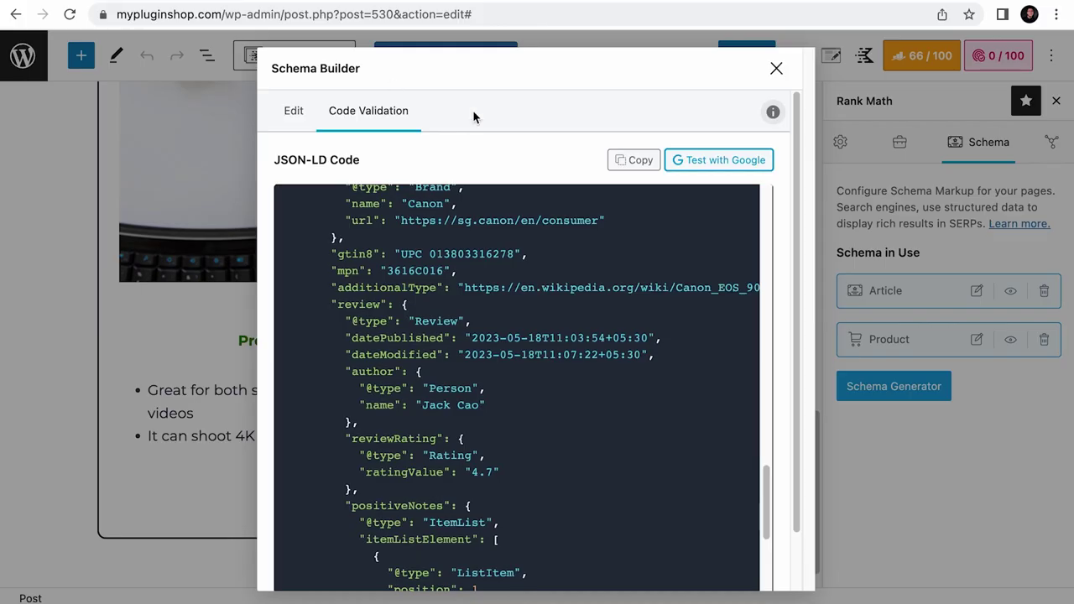
- Close the Schema Builder's code viewer with its X button
left_click(774, 134)
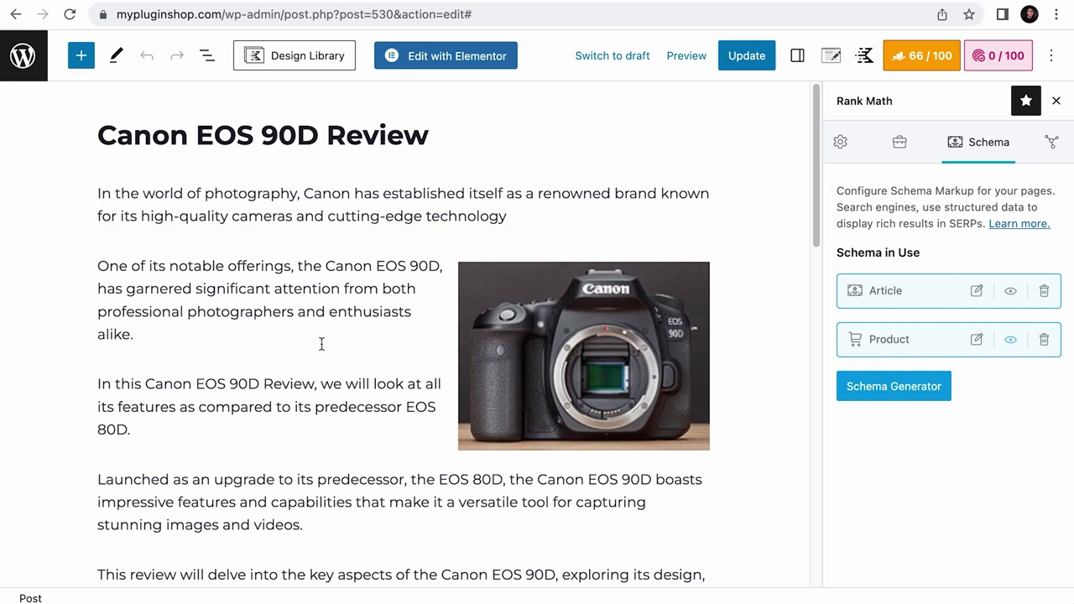